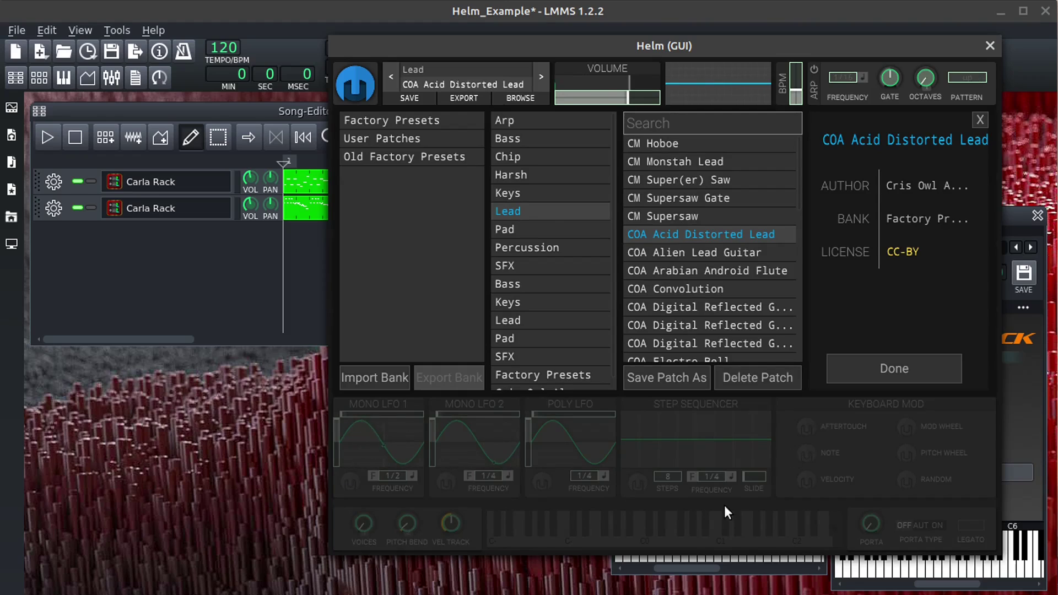
# Close Helm's patch browser and play a low note, sliding it up past C1
pyautogui.click(894, 368)
pyautogui.click(671, 538)
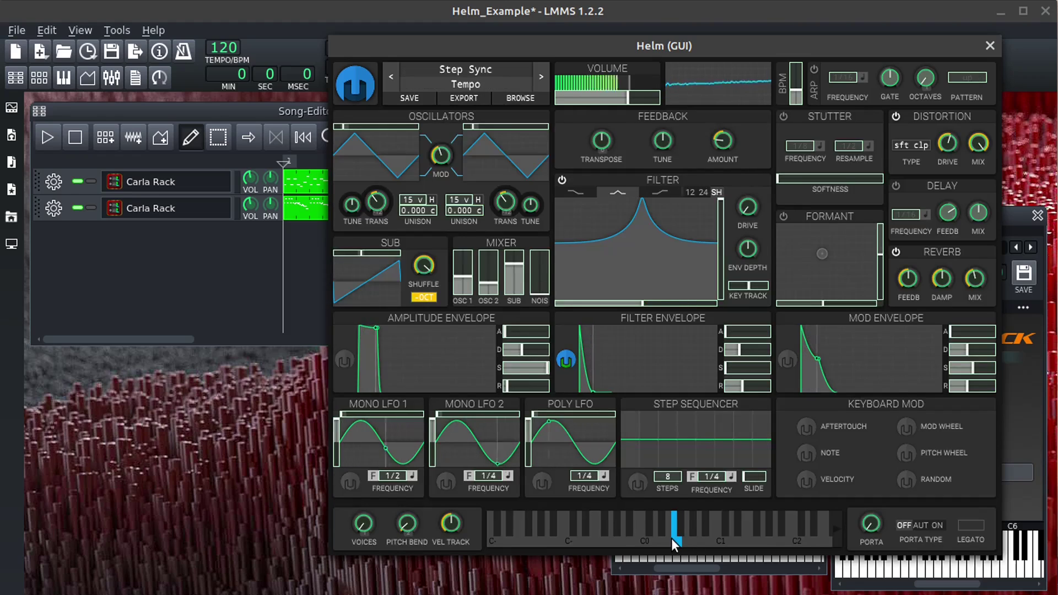
pyautogui.moveTo(672, 538); pyautogui.dragTo(748, 531)
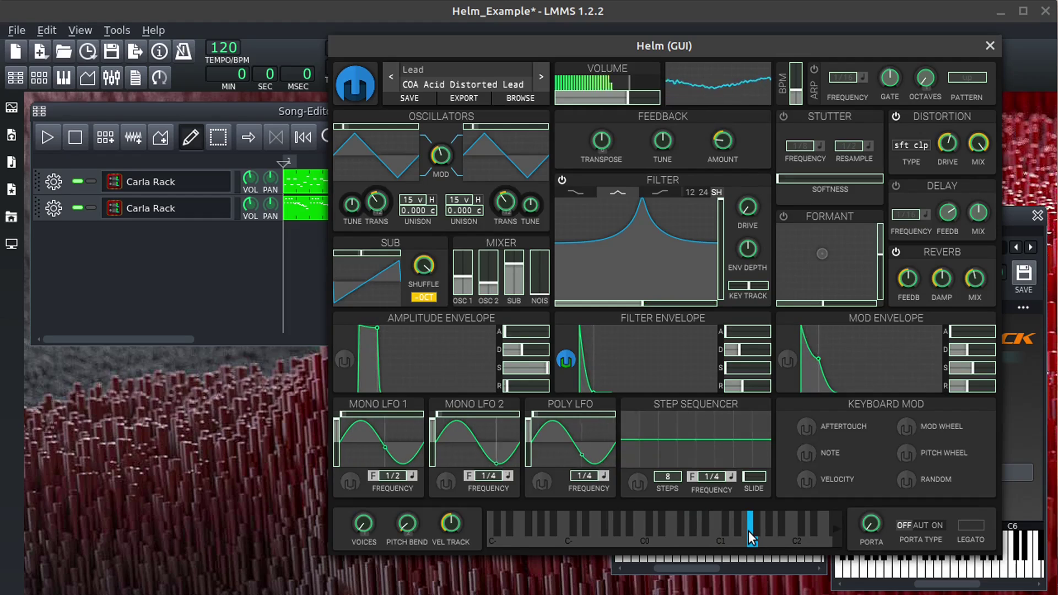
# Load the SF Arp 1 patch from Helm's Arp folder and start song playback
pyautogui.click(520, 97)
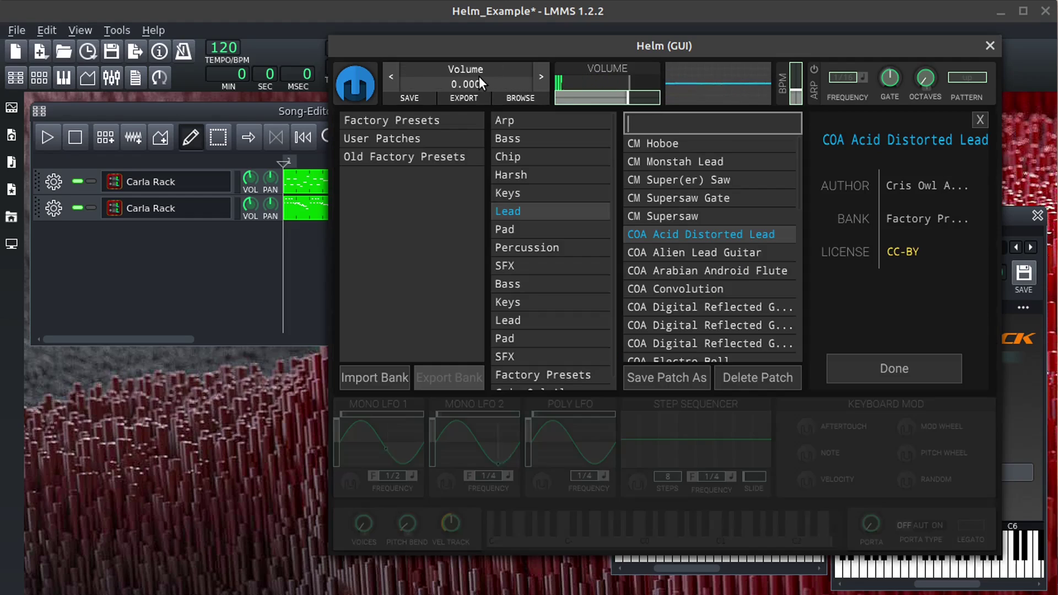
pyautogui.click(504, 122)
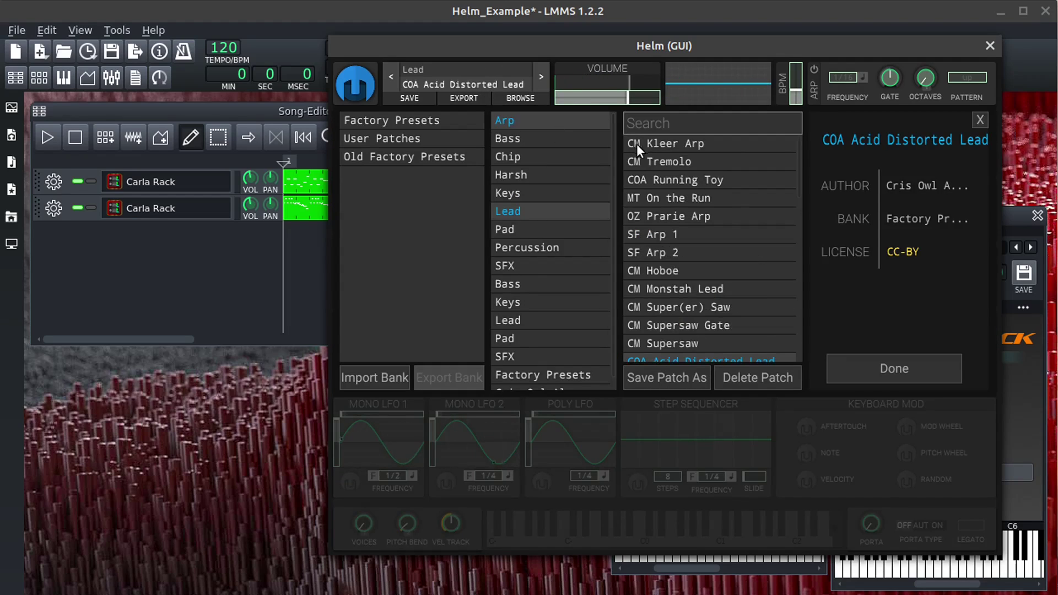
pyautogui.click(672, 241)
pyautogui.click(47, 137)
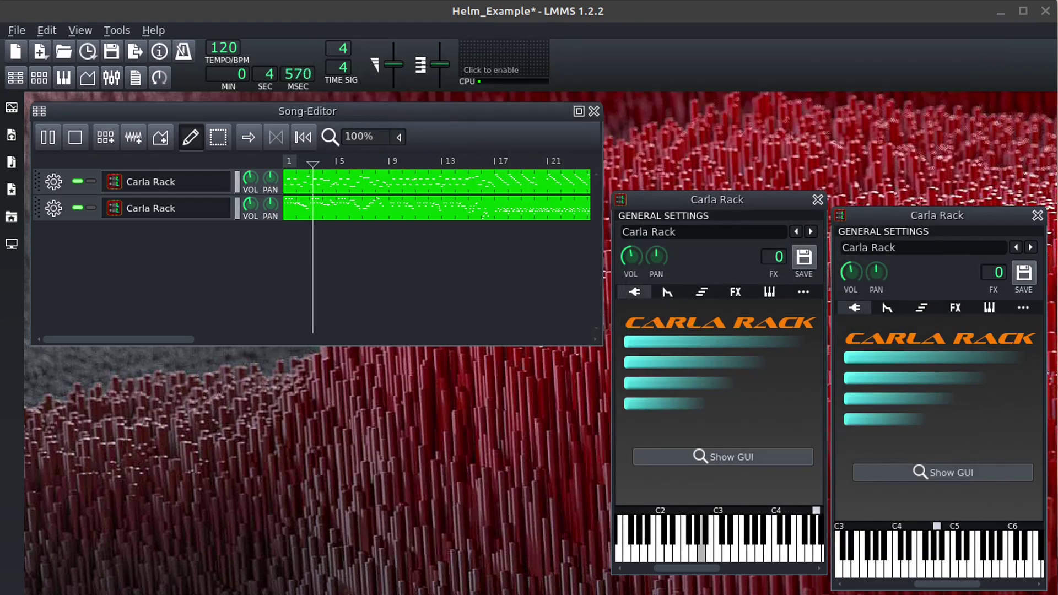
# Audition the CM Tremolo, MT On the Run and COA Running Toy patches in Helm
pyautogui.hotkey('alt', 'Tab')
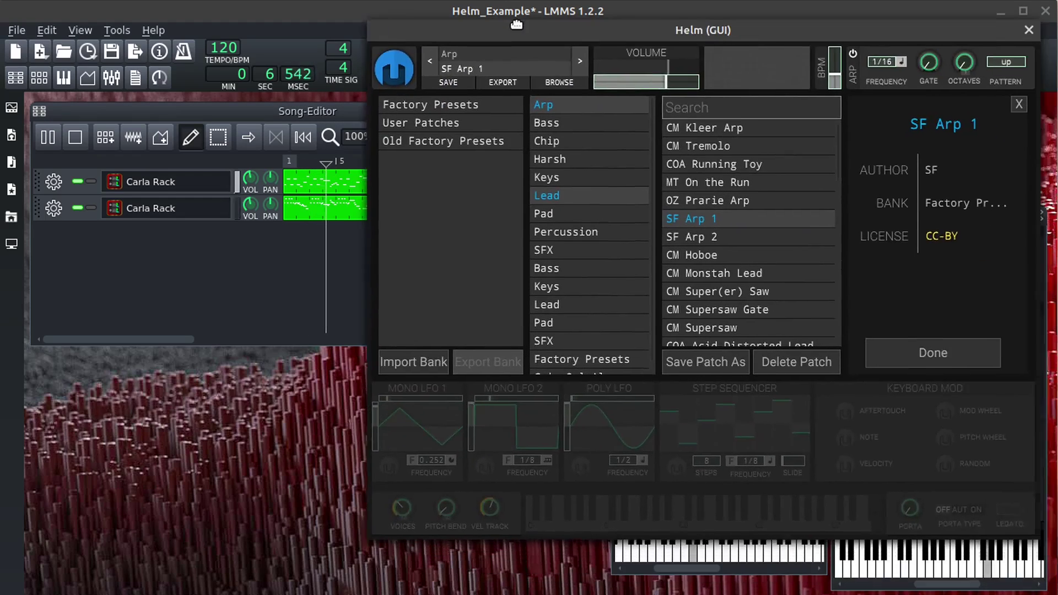
pyautogui.click(718, 178)
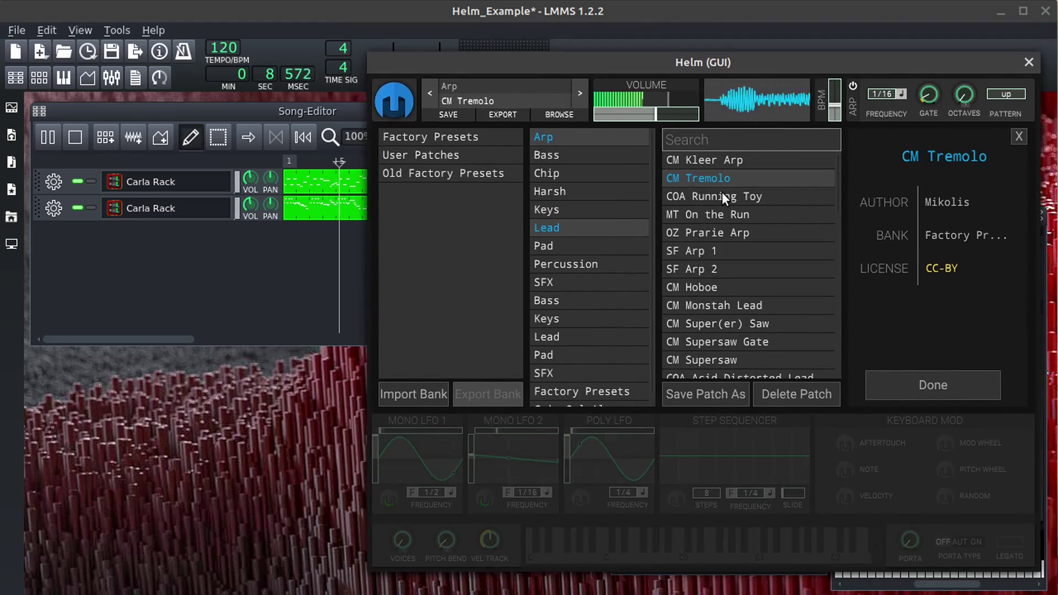
pyautogui.click(719, 212)
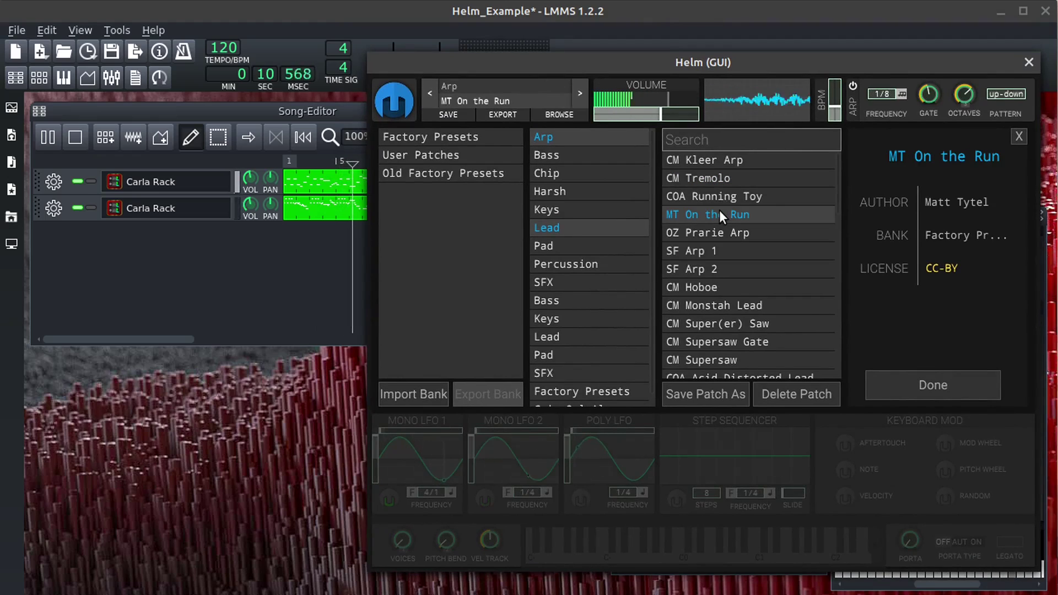
pyautogui.click(710, 197)
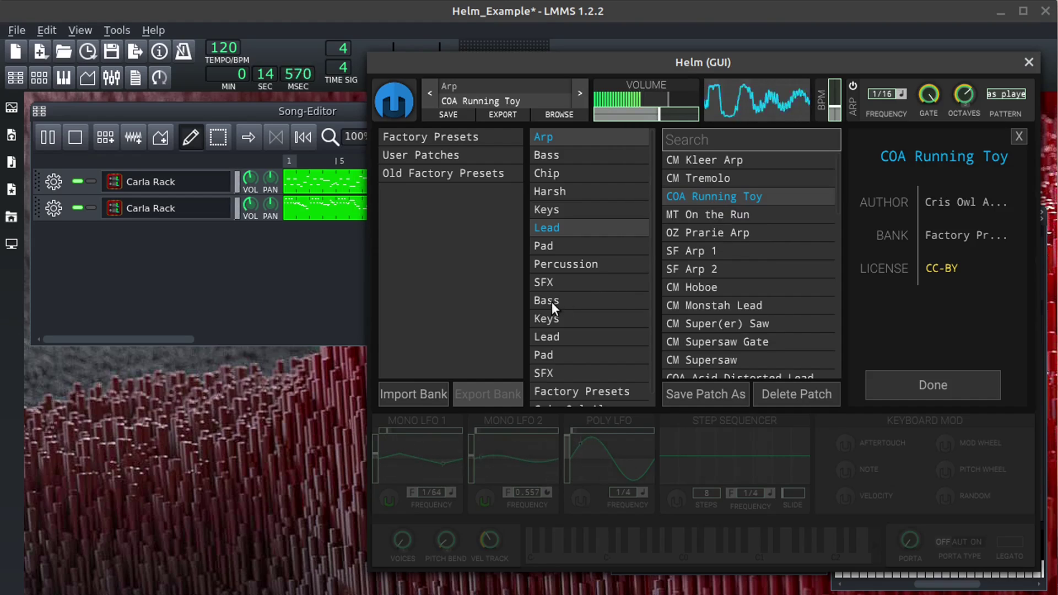
# Narrow the folder list, try OZ Prarie Arp, settle on SF Arp 1, and move Helm off-screen
pyautogui.click(562, 317)
pyautogui.click(573, 235)
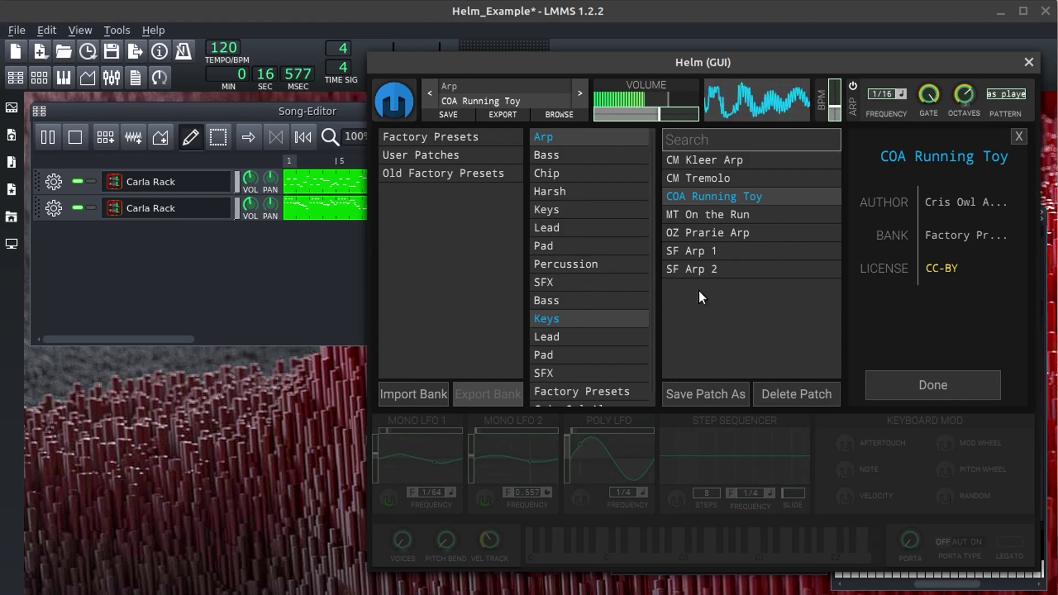
pyautogui.click(706, 234)
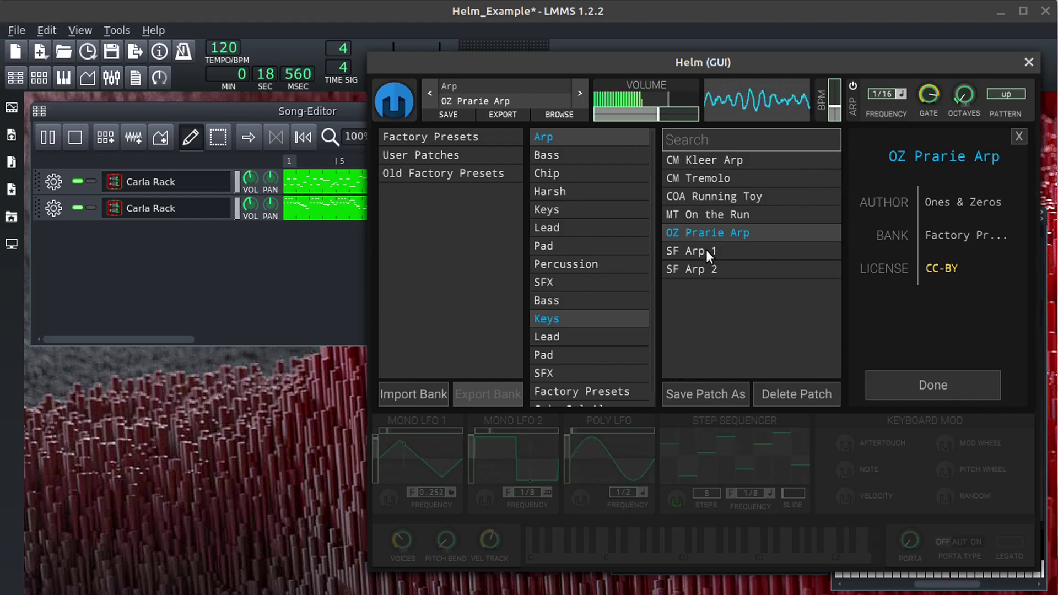
pyautogui.click(706, 250)
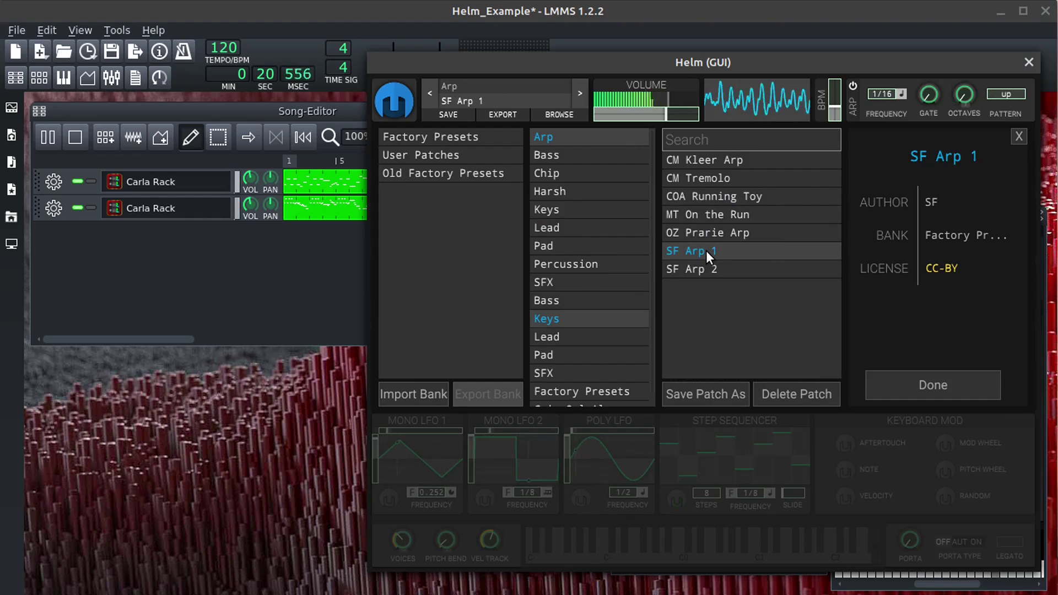
pyautogui.moveTo(641, 59); pyautogui.dragTo(1057, 61)
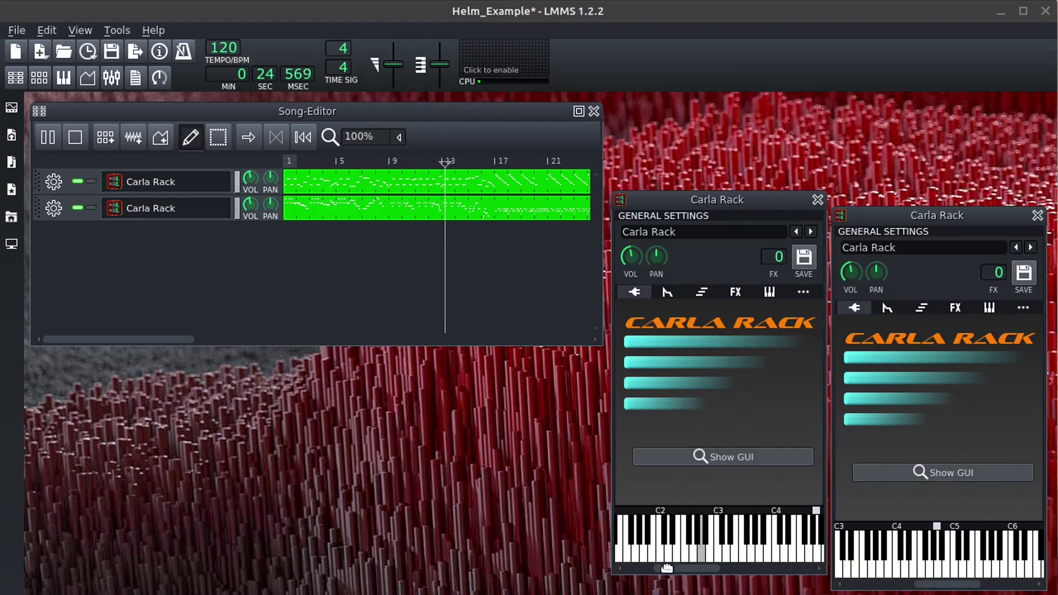
# Bring Helm back, step to SF Arp 2, and list the upper Bass folder's patches
pyautogui.click(723, 457)
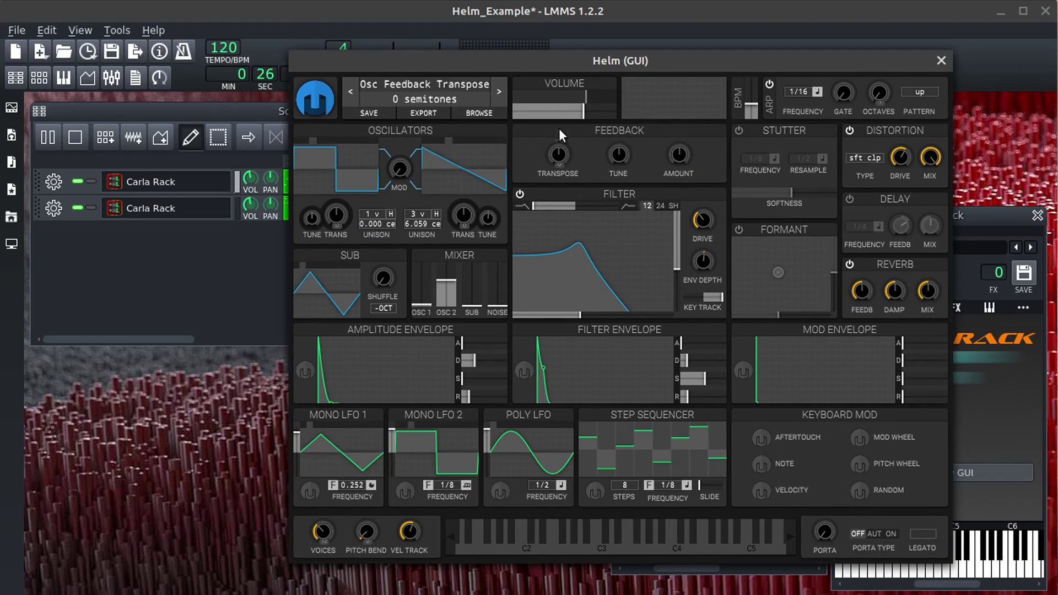
pyautogui.click(497, 97)
pyautogui.click(412, 87)
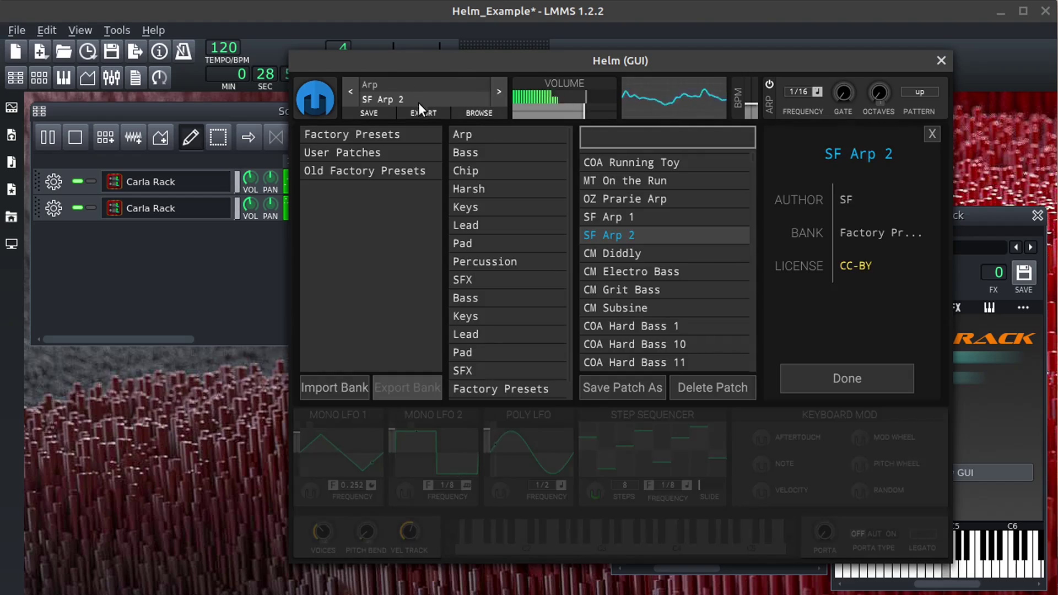
pyautogui.click(478, 298)
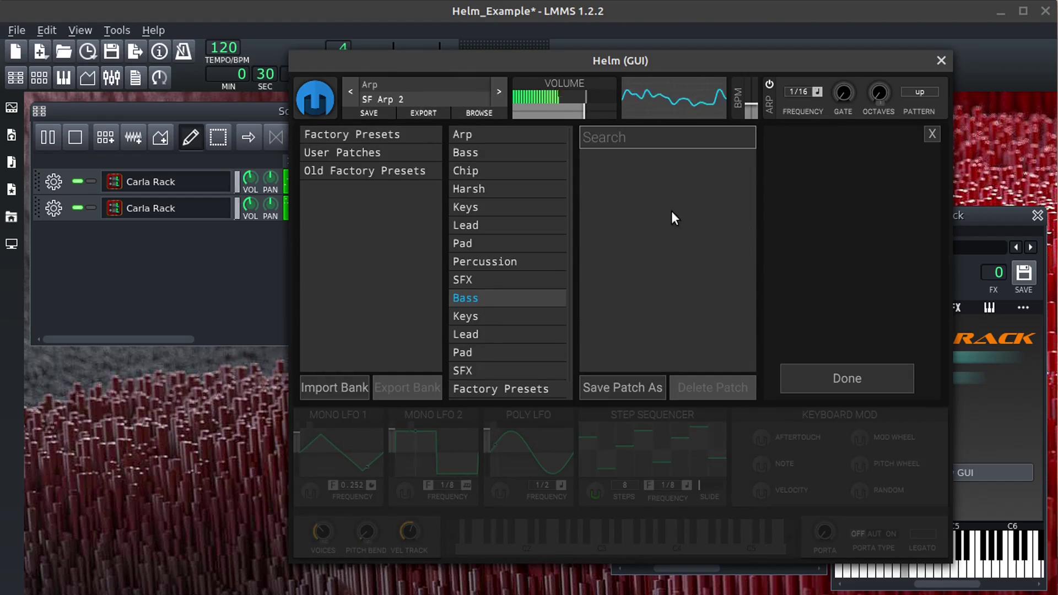
pyautogui.click(465, 302)
pyautogui.click(469, 152)
pyautogui.scroll(-10, 619, 244)
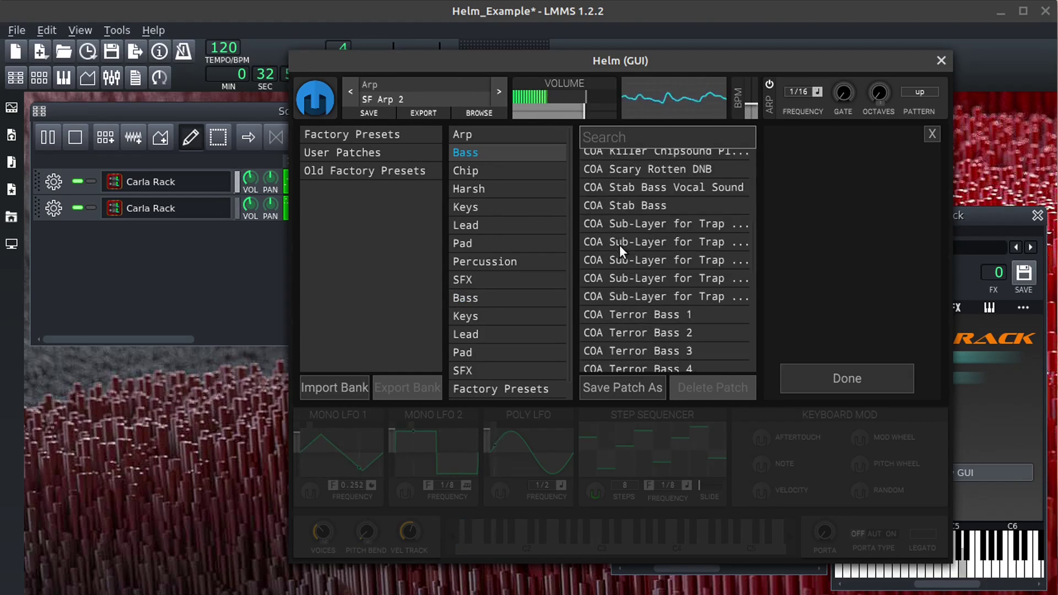
# Audition MT Spectrum, MT Stinky Bass 1, SF Bass Picked, SF Contrabass, SF Double Bass and MT Cracklette
pyautogui.click(624, 273)
pyautogui.click(645, 296)
pyautogui.scroll(-3, 647, 302)
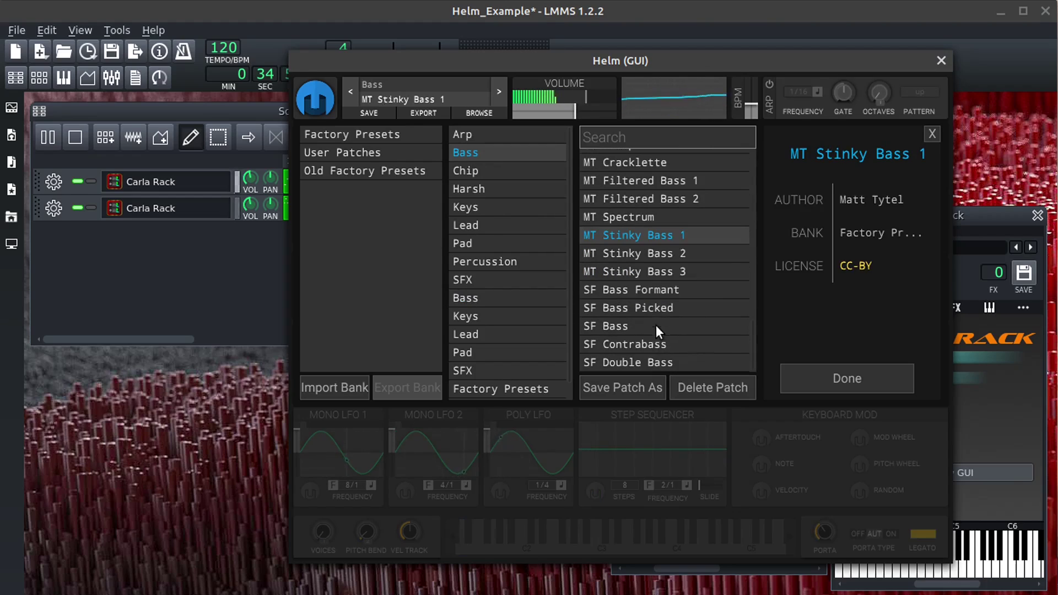
pyautogui.click(638, 309)
pyautogui.click(616, 345)
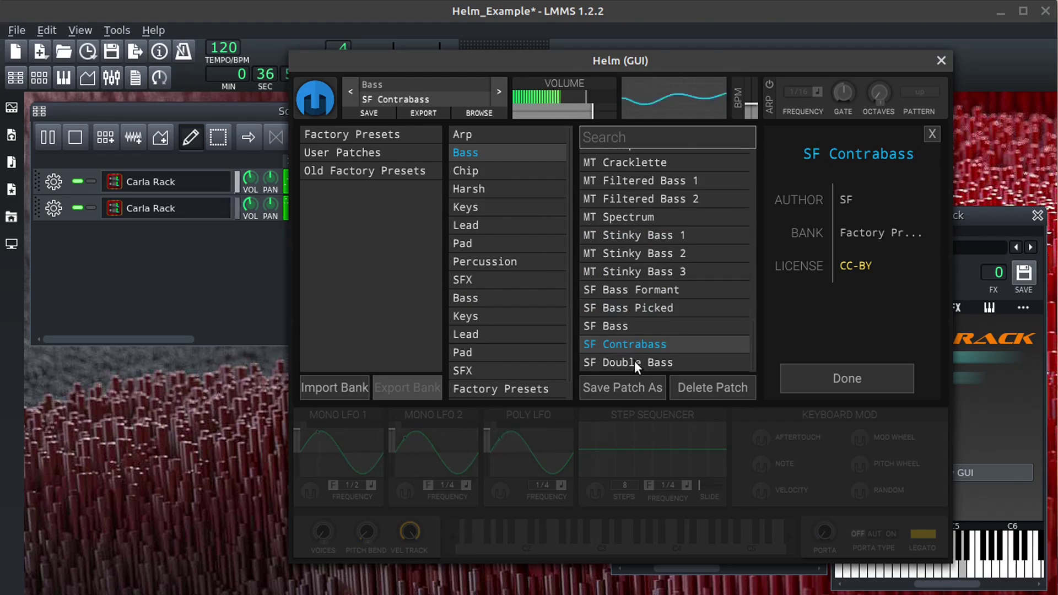
pyautogui.click(635, 363)
pyautogui.click(629, 171)
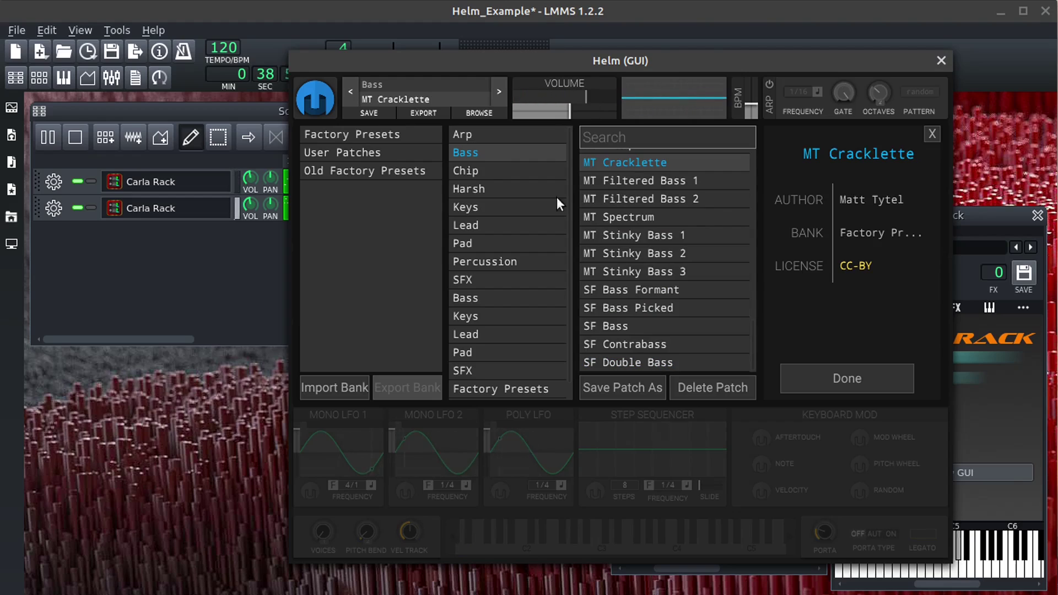
# Step back through COA Trap Bass 8 to 5, add the Arp folder, and try COA Terror Bass 4
pyautogui.click(351, 91)
pyautogui.click(351, 90)
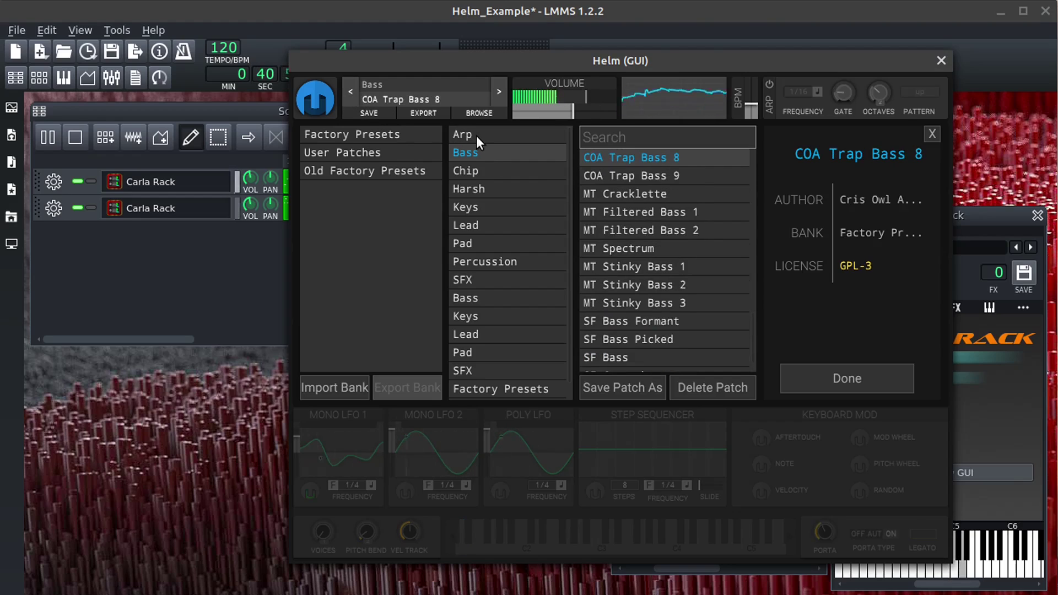
pyautogui.click(351, 92)
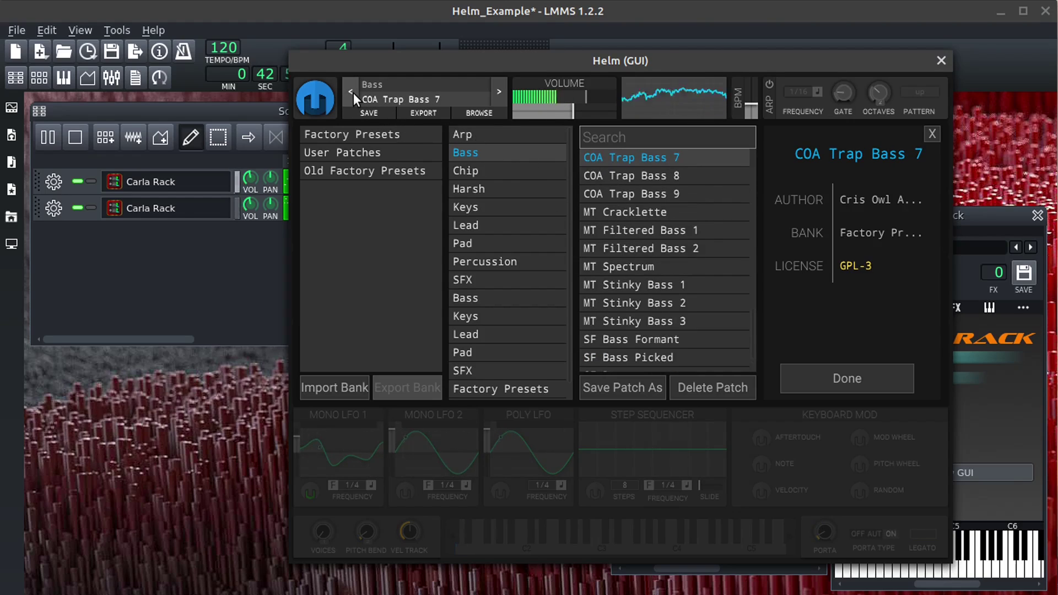
pyautogui.click(353, 93)
pyautogui.click(353, 92)
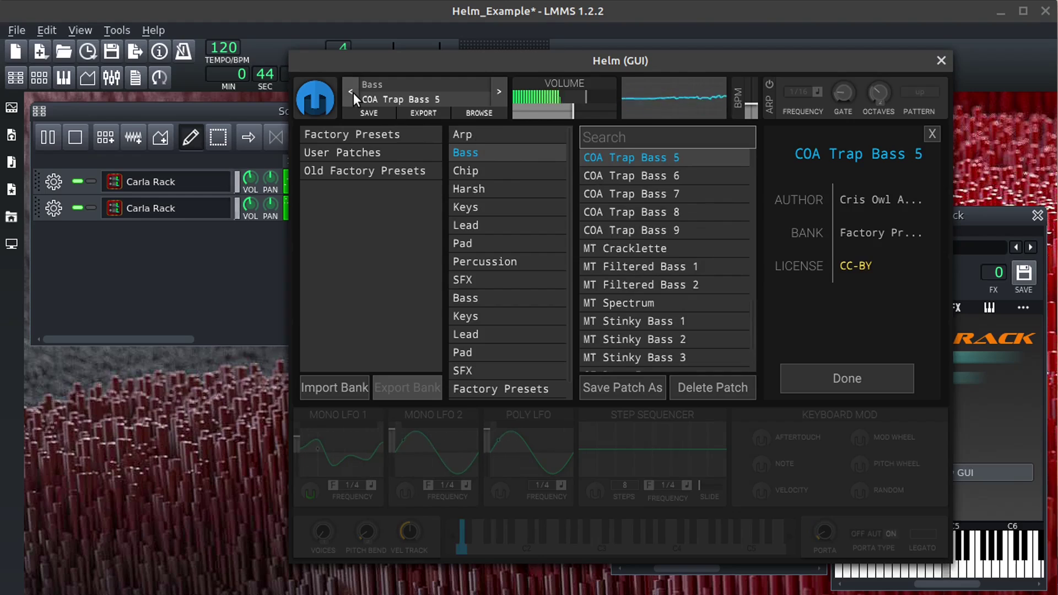
pyautogui.click(467, 134)
pyautogui.click(608, 180)
pyautogui.click(660, 290)
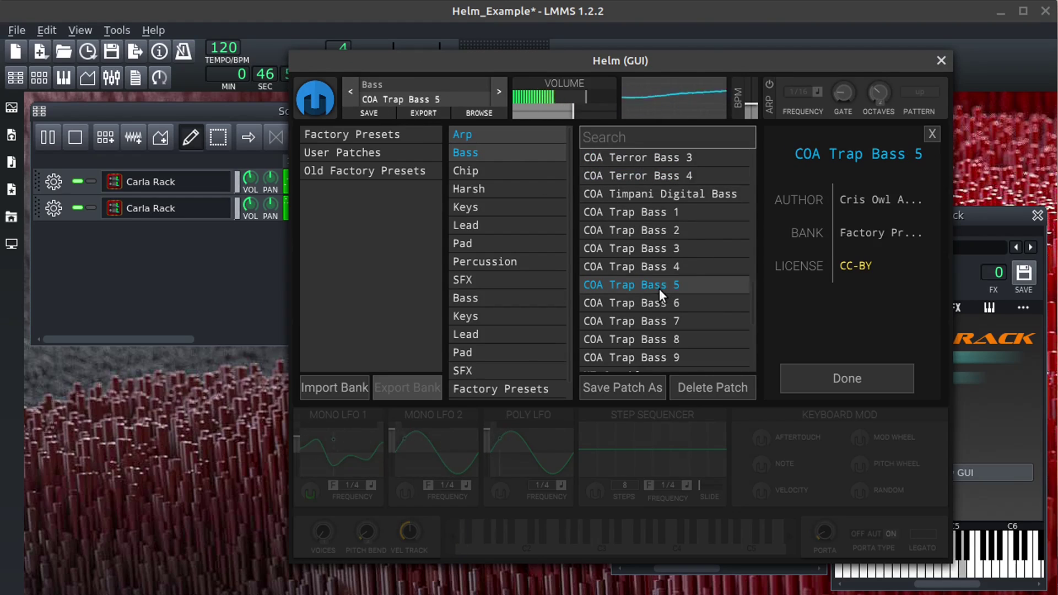
# Try CM Tremolo and CM Kleer Arp, load SF Arp 2, and close the patch browser
pyautogui.scroll(5, 659, 278)
pyautogui.click(635, 170)
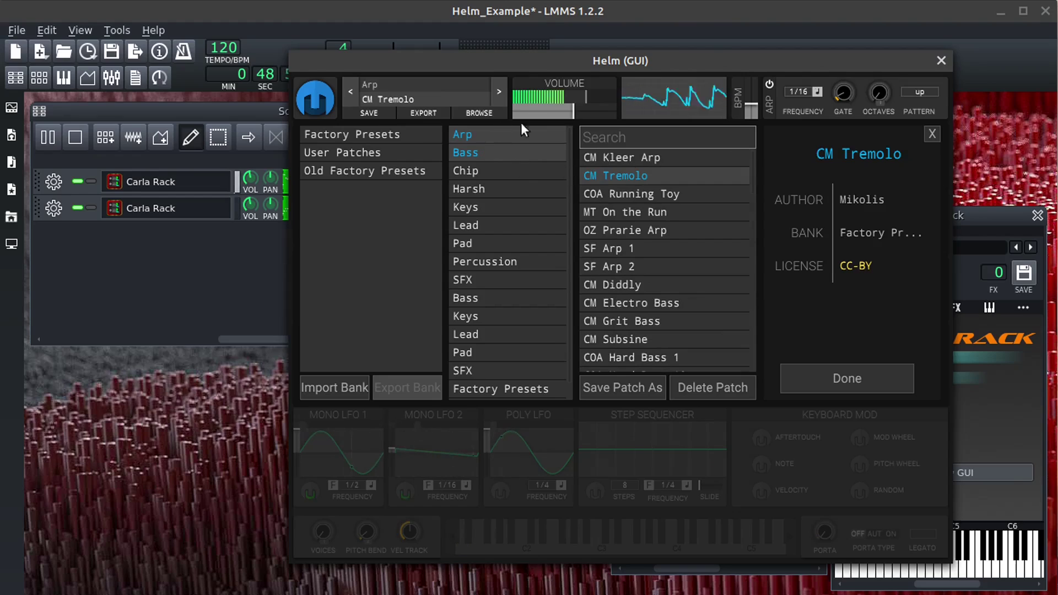
pyautogui.click(614, 165)
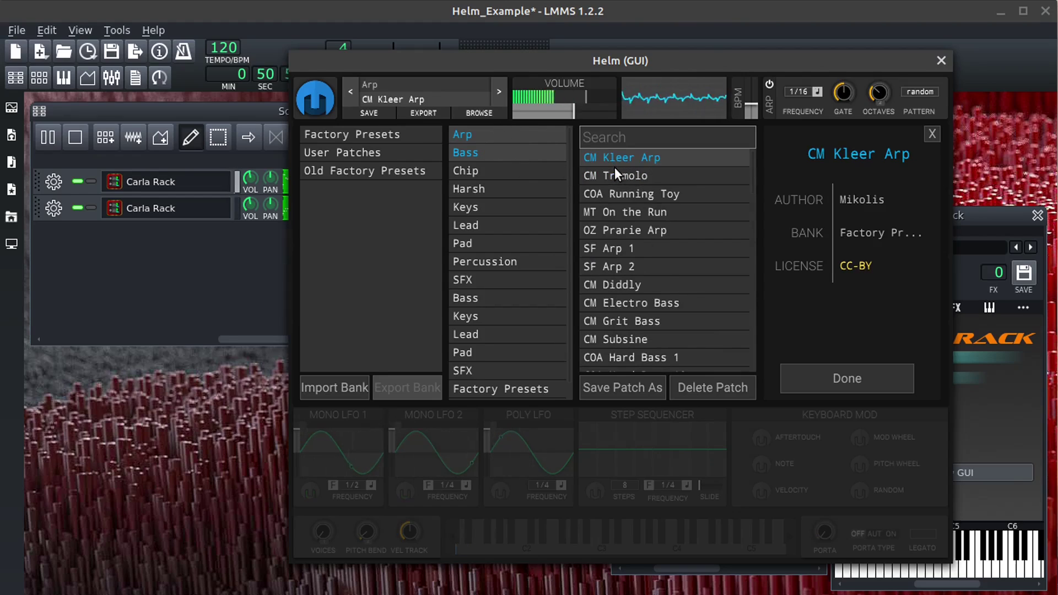
pyautogui.click(614, 214)
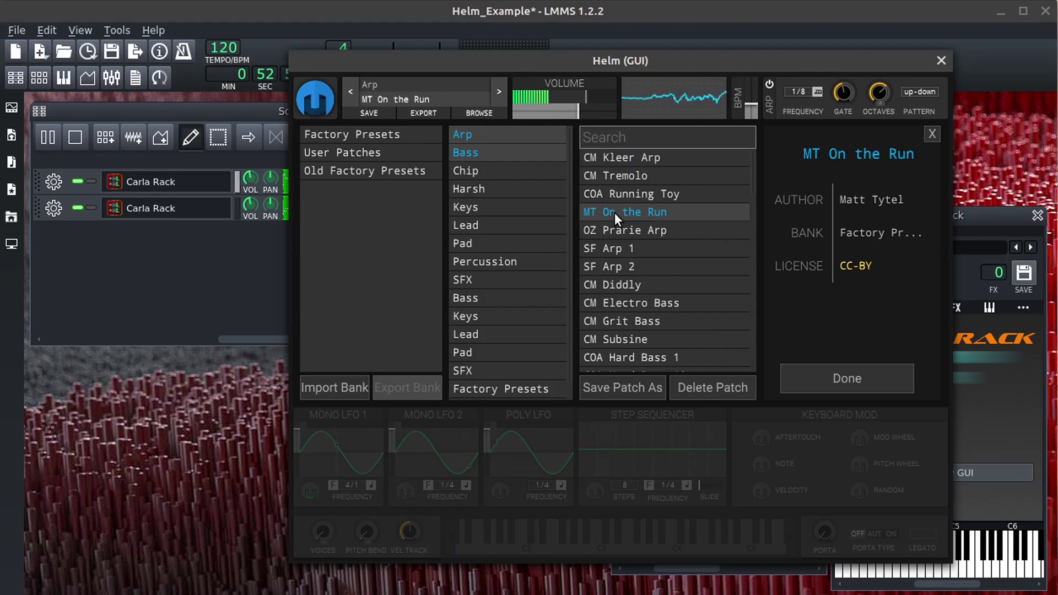
pyautogui.click(626, 269)
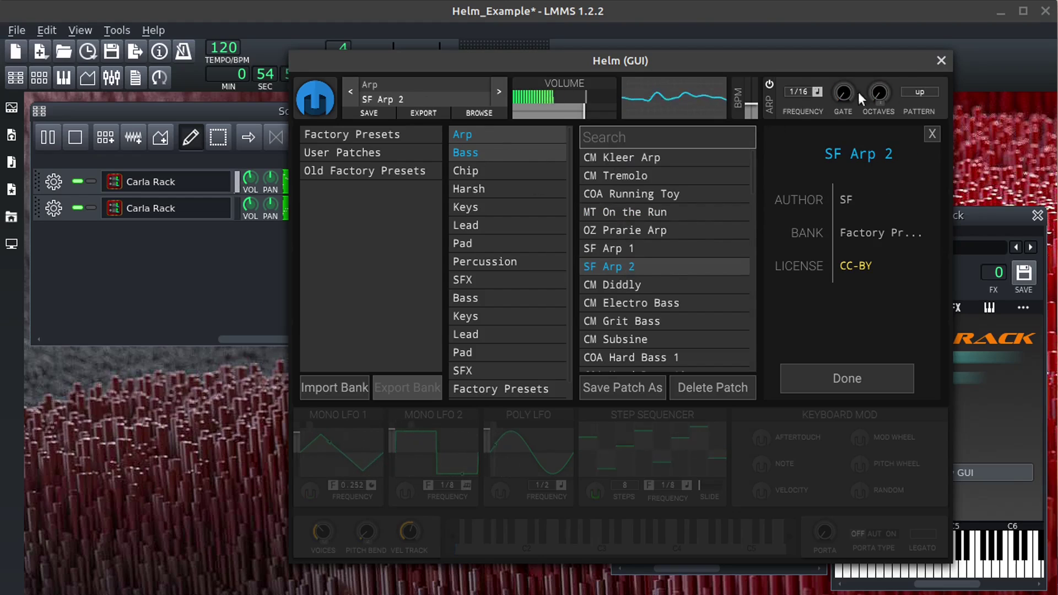
pyautogui.moveTo(895, 58); pyautogui.dragTo(900, 53)
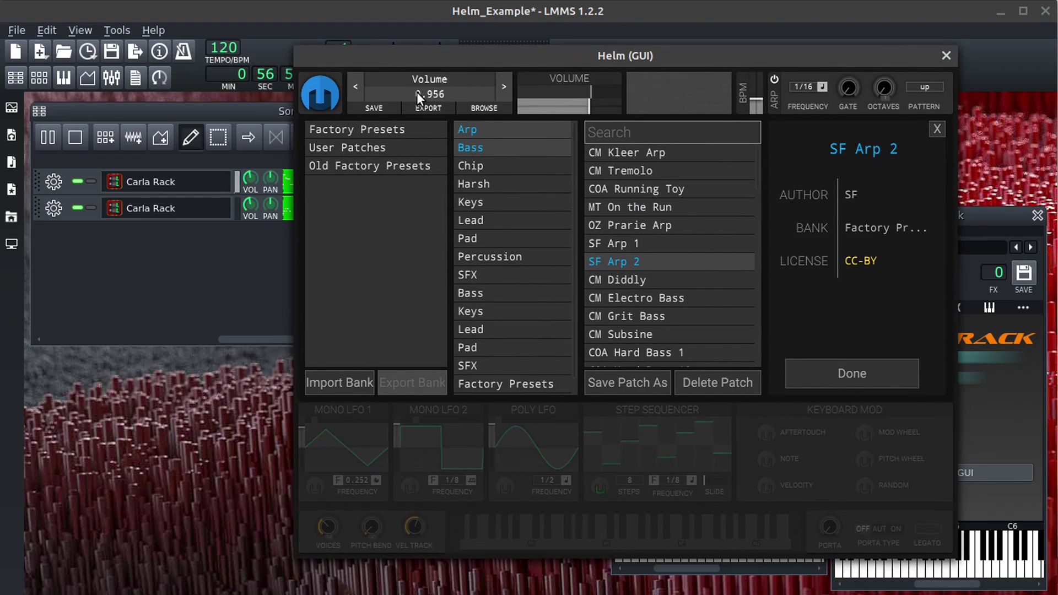
pyautogui.click(428, 81)
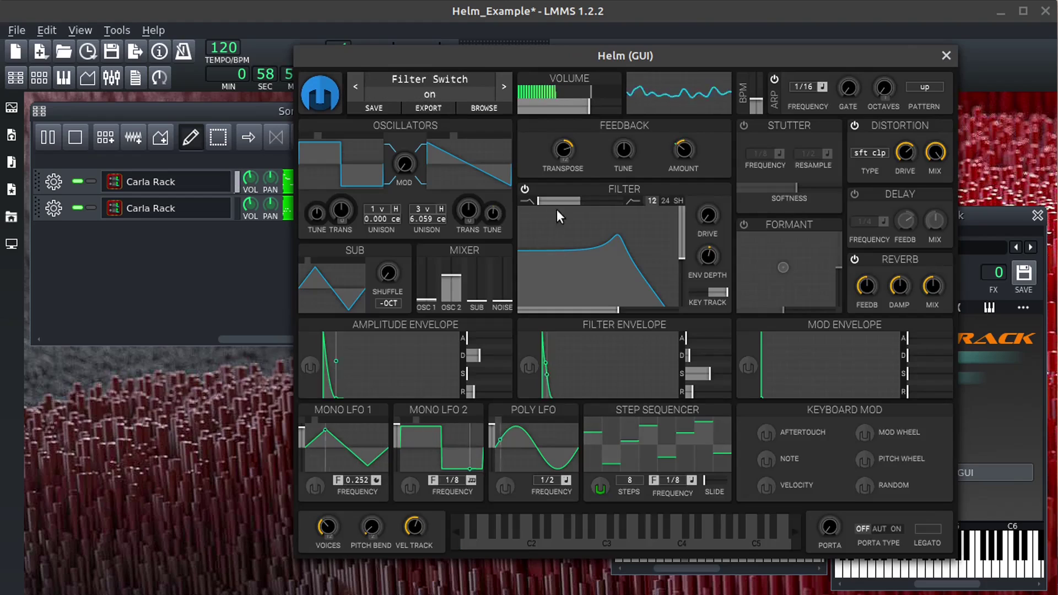
# Adjust the filter cutoff, steps 1 and 5, triangle Poly LFO, saw-down osc 2 and triangle osc 1
pyautogui.moveTo(617, 250); pyautogui.dragTo(575, 244)
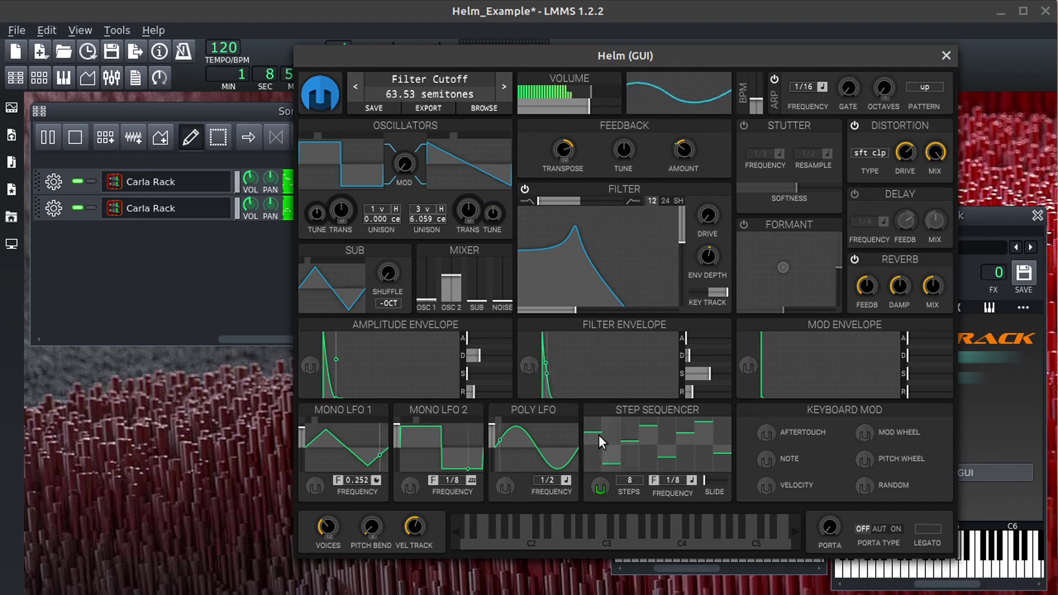
pyautogui.click(596, 453)
pyautogui.click(667, 423)
pyautogui.click(533, 426)
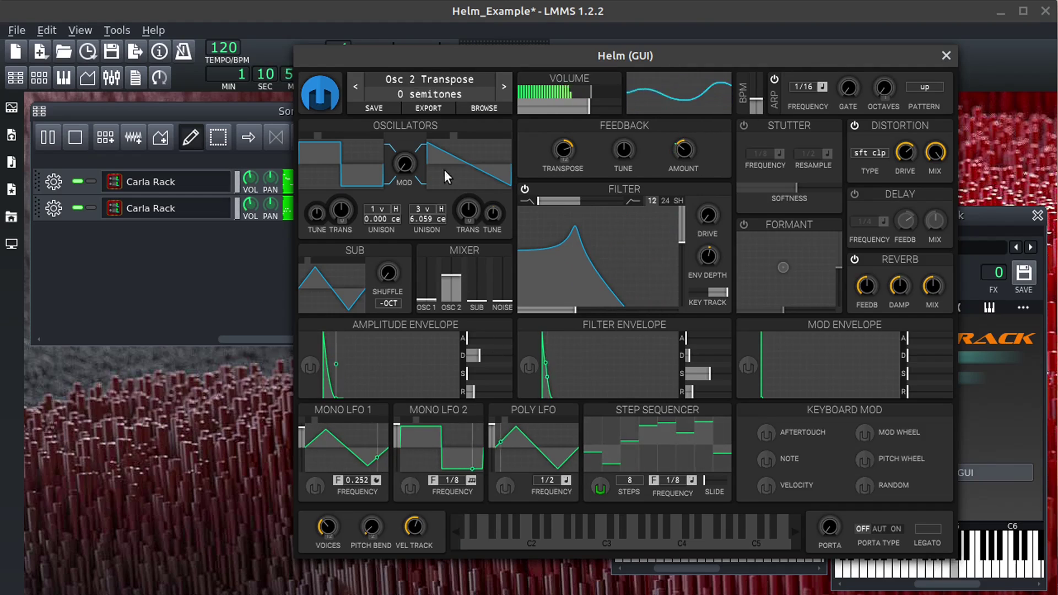
pyautogui.click(450, 159)
pyautogui.click(327, 163)
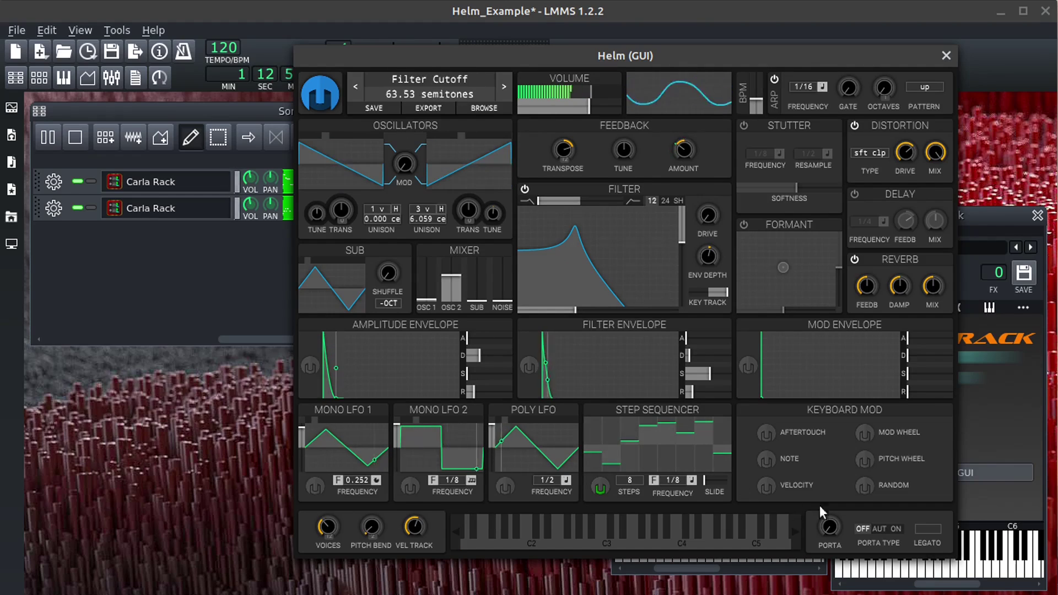
# Step through CM Diddly, CM Electro Bass and CM Grit Bass to CM Subsine, then move Helm aside
pyautogui.click(502, 86)
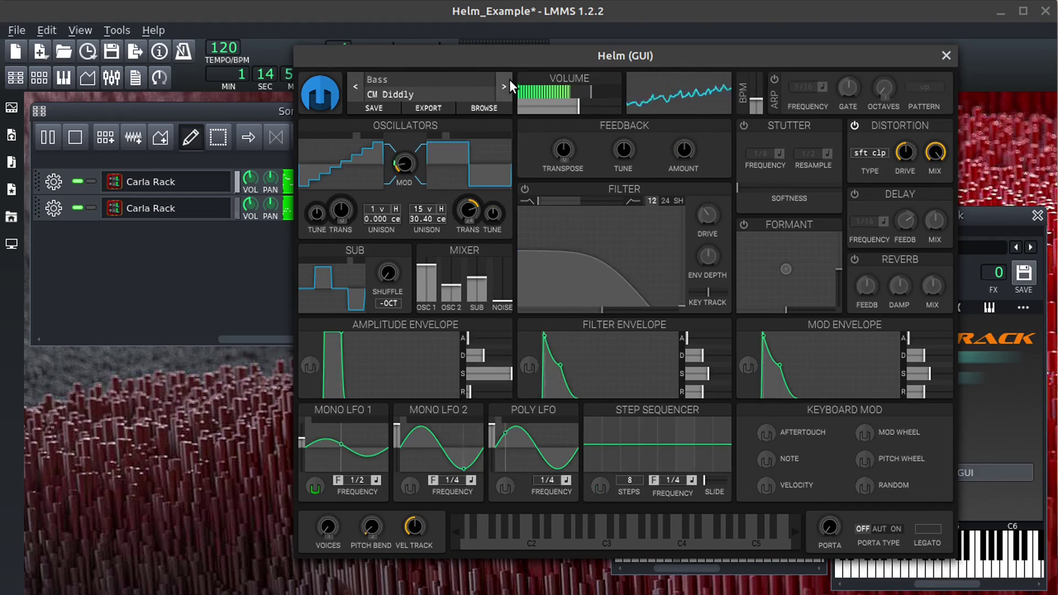
pyautogui.click(508, 85)
pyautogui.click(508, 85)
pyautogui.click(509, 85)
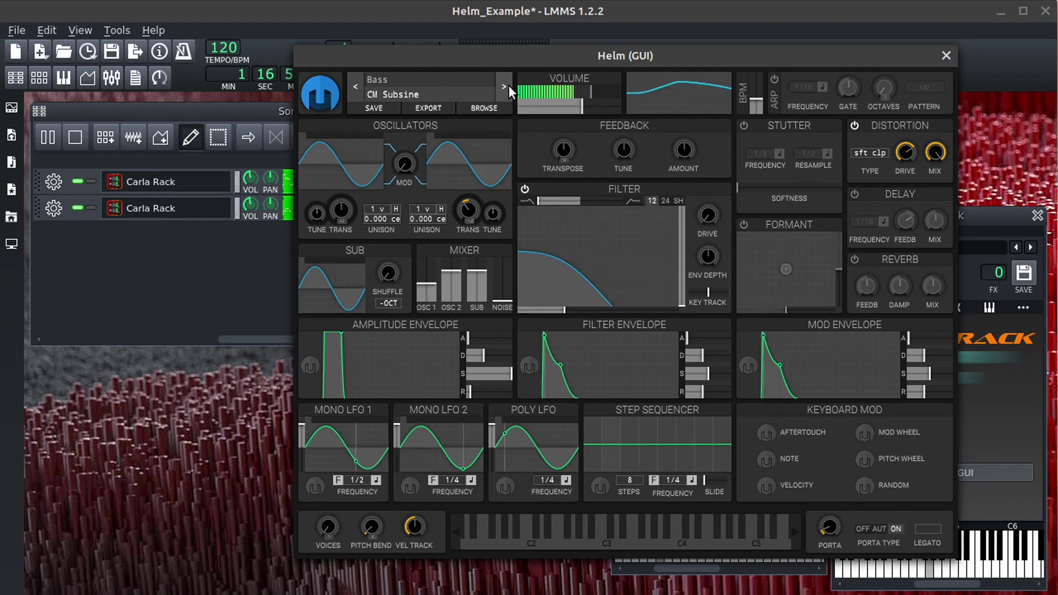
pyautogui.moveTo(540, 52); pyautogui.dragTo(1053, 551)
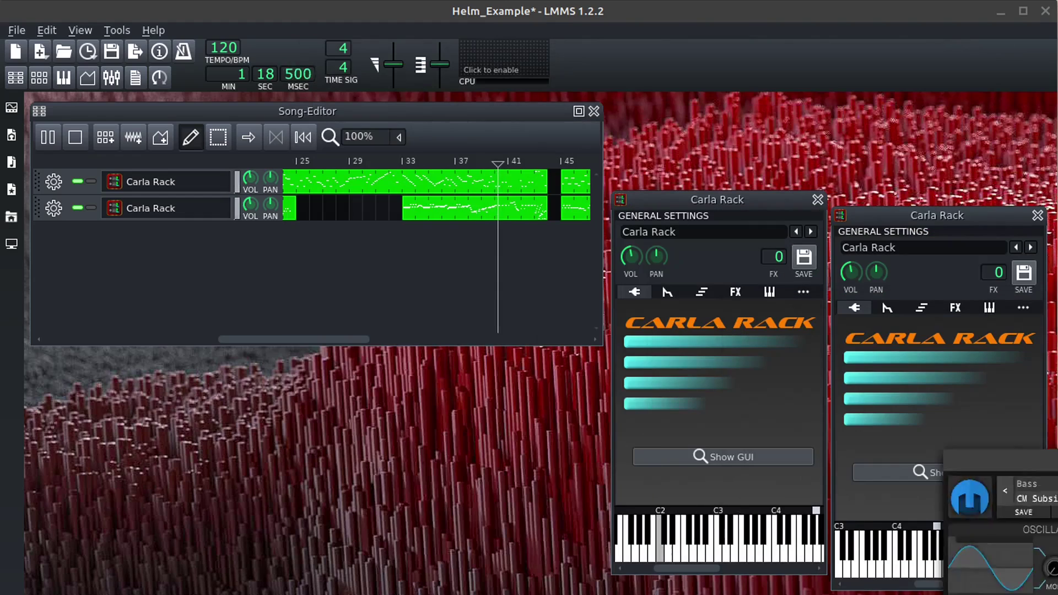
# Stop playback, page through three ZynAddSubFX screenshots, and scroll down to the Overview of Features
pyautogui.click(78, 137)
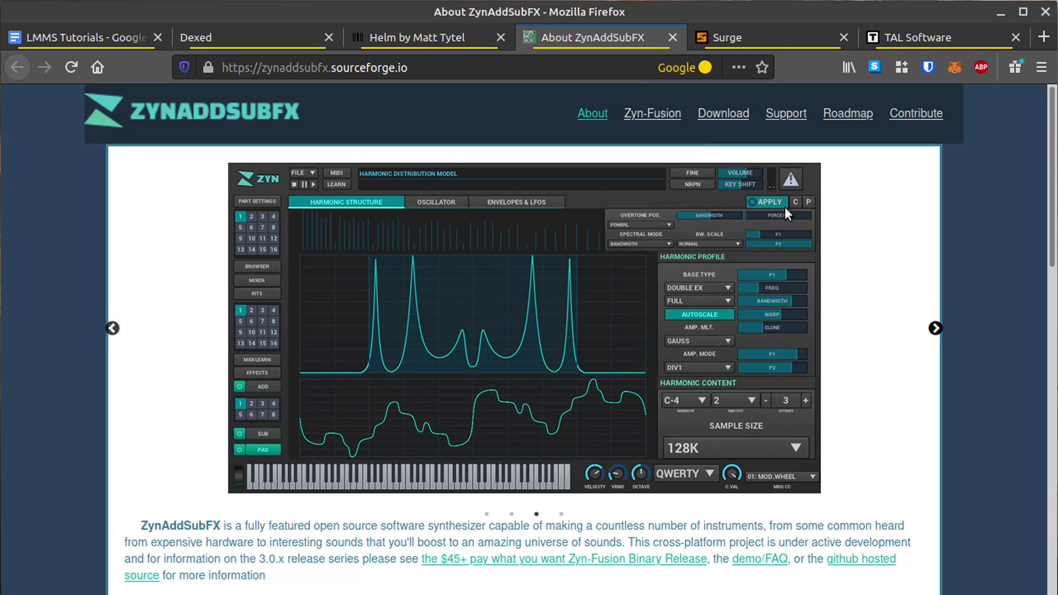
pyautogui.click(935, 329)
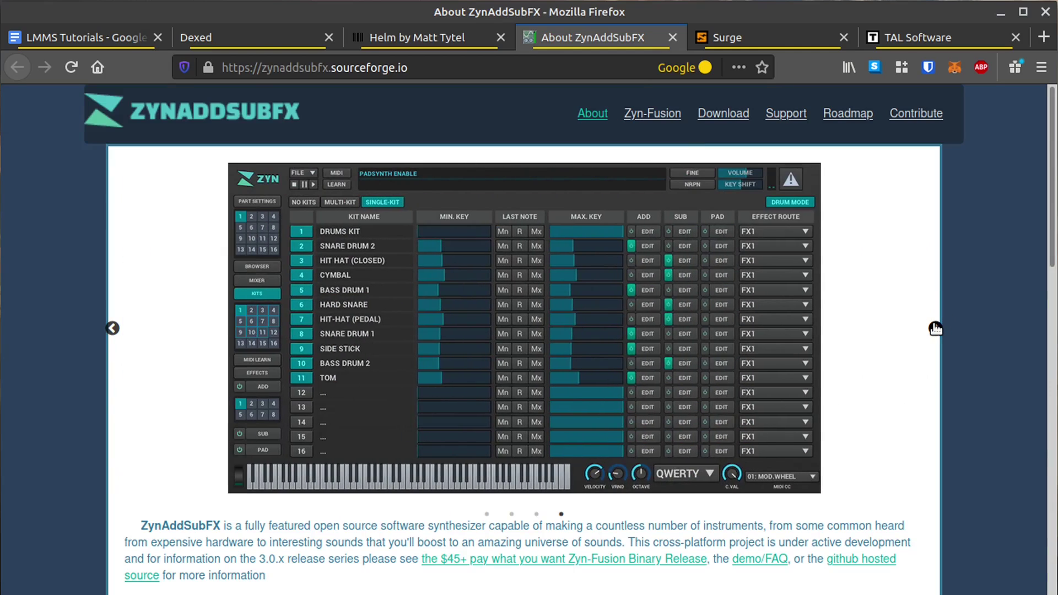
pyautogui.click(936, 329)
pyautogui.click(936, 329)
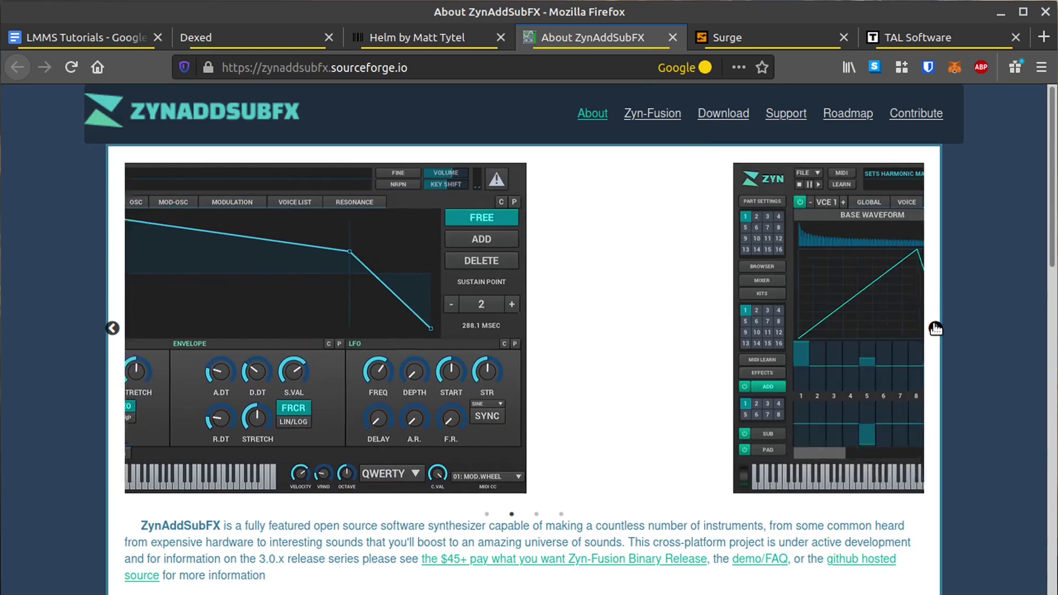
pyautogui.scroll(-3, 982, 353)
pyautogui.scroll(-5, 982, 360)
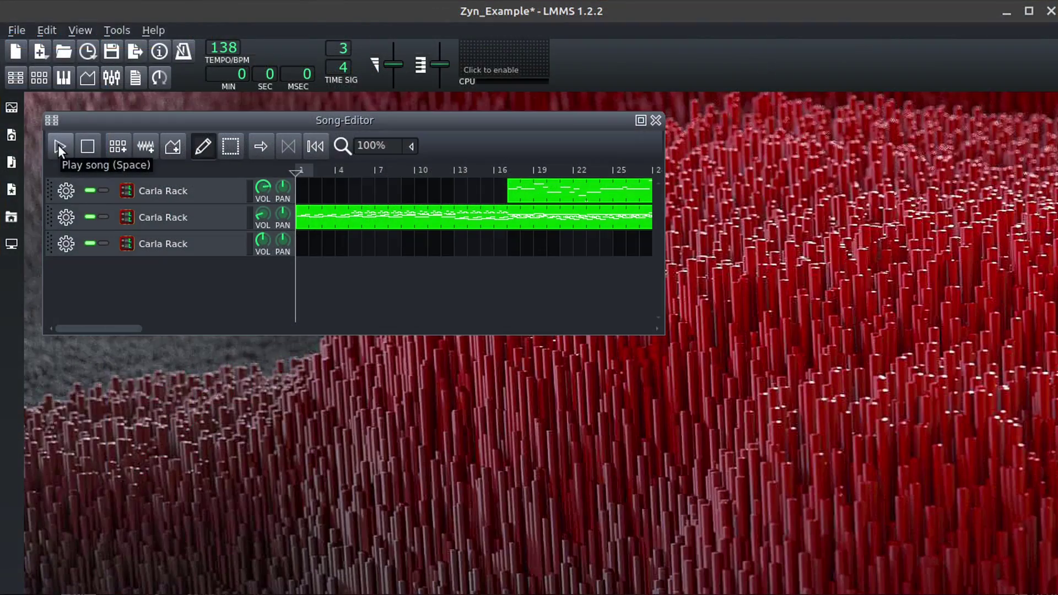
# Play the Zyn example, open all three tracks' Carla Racks, and show the third rack's Carla host
pyautogui.click(58, 144)
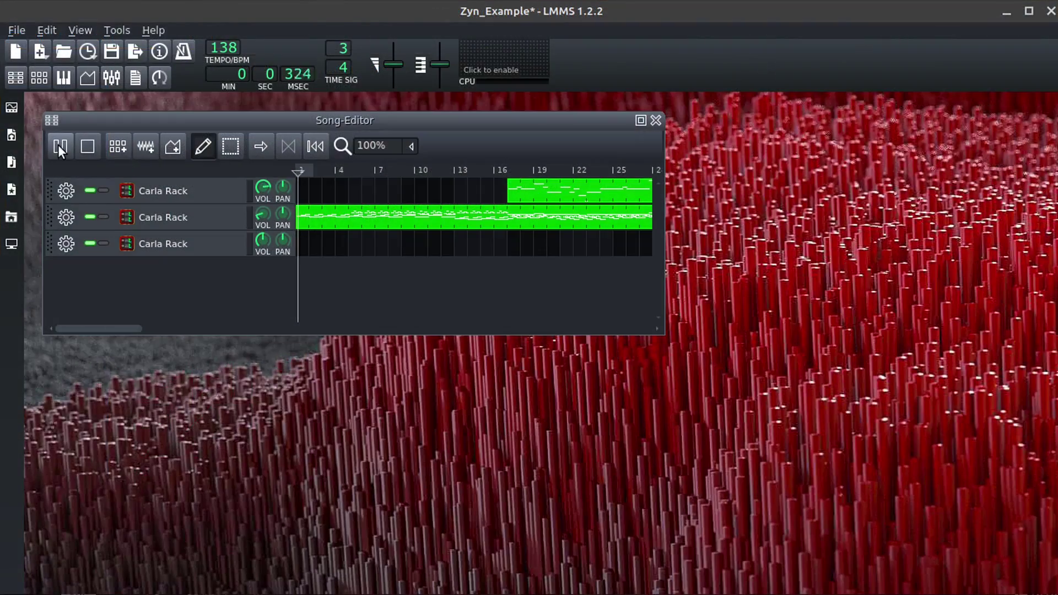
pyautogui.click(181, 193)
pyautogui.click(187, 220)
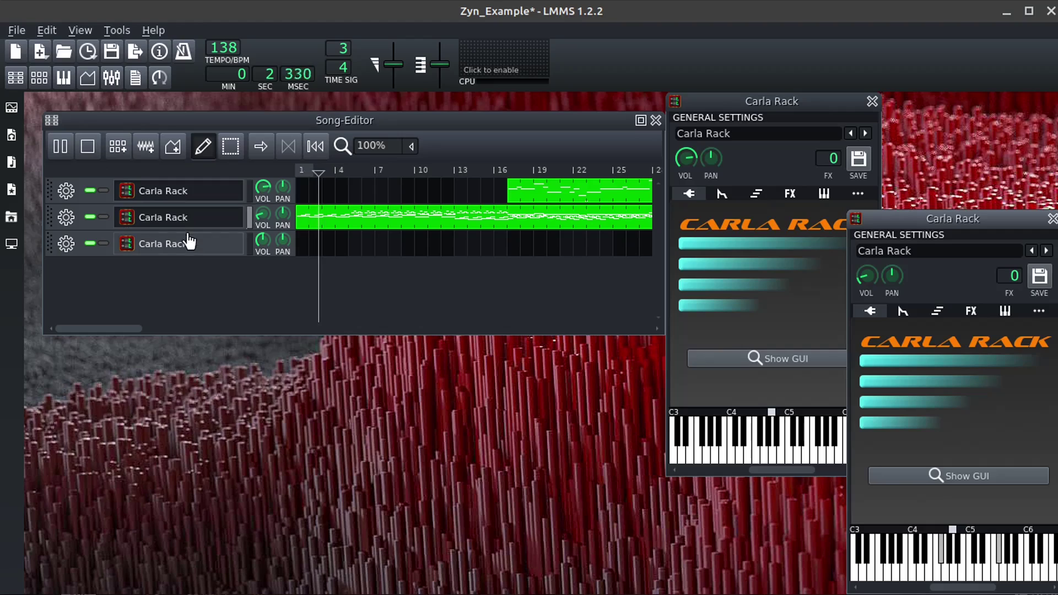
pyautogui.click(185, 242)
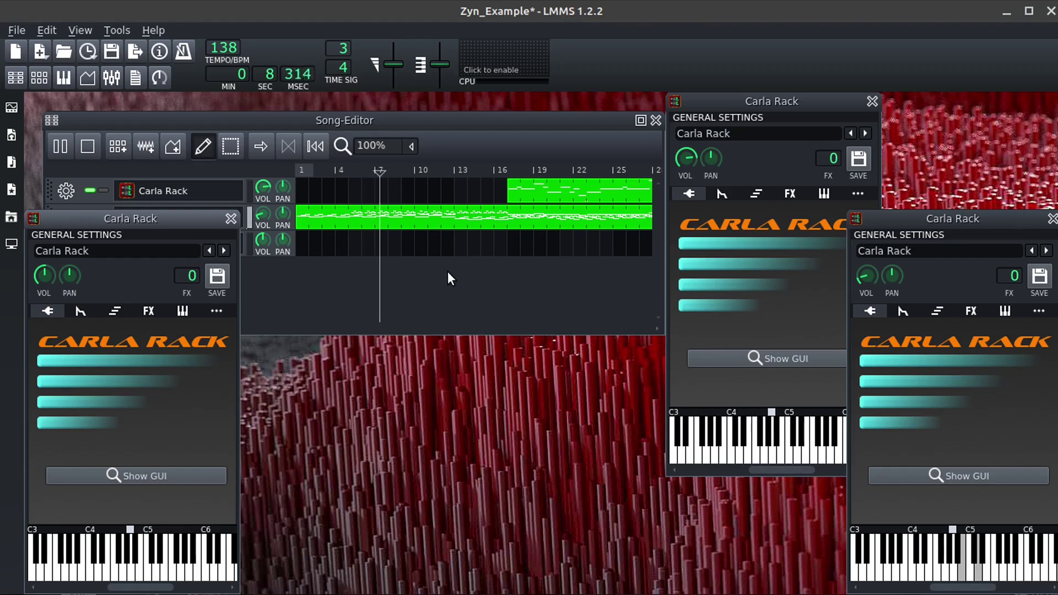
pyautogui.click(937, 474)
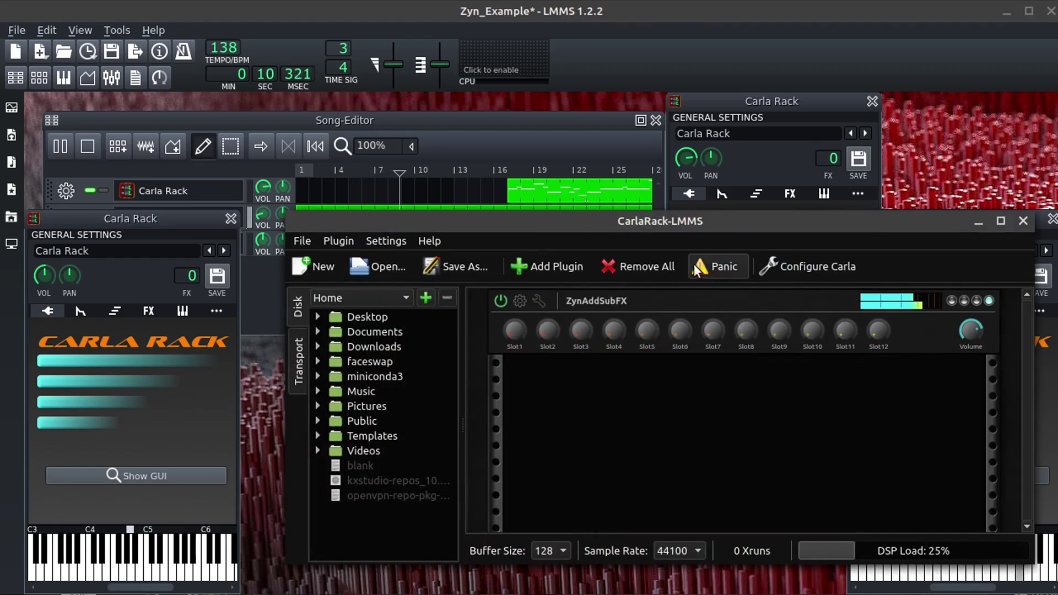
# Open ZynAddSubFX's interface, raise its window, and load ARPEGGIO7 from the ARPEGGIOS bank
pyautogui.click(521, 301)
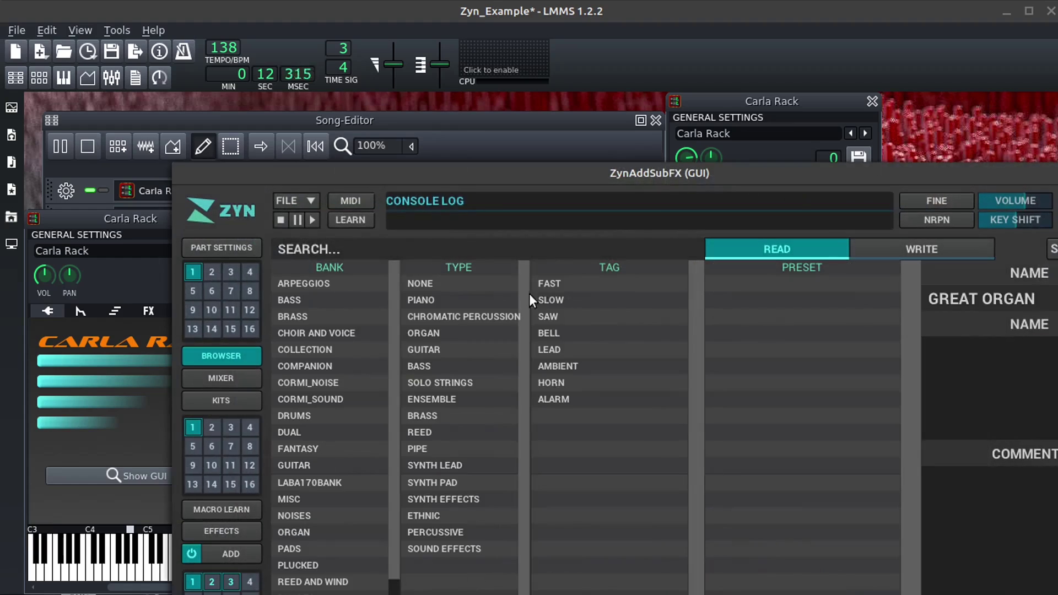
pyautogui.moveTo(579, 234); pyautogui.dragTo(585, 24)
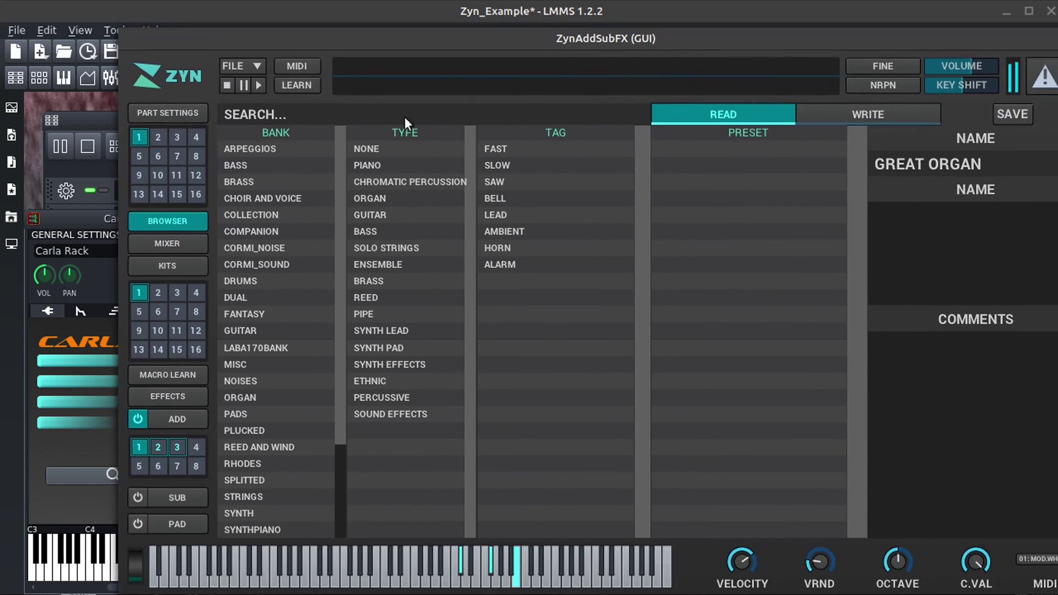
pyautogui.click(246, 148)
pyautogui.click(673, 243)
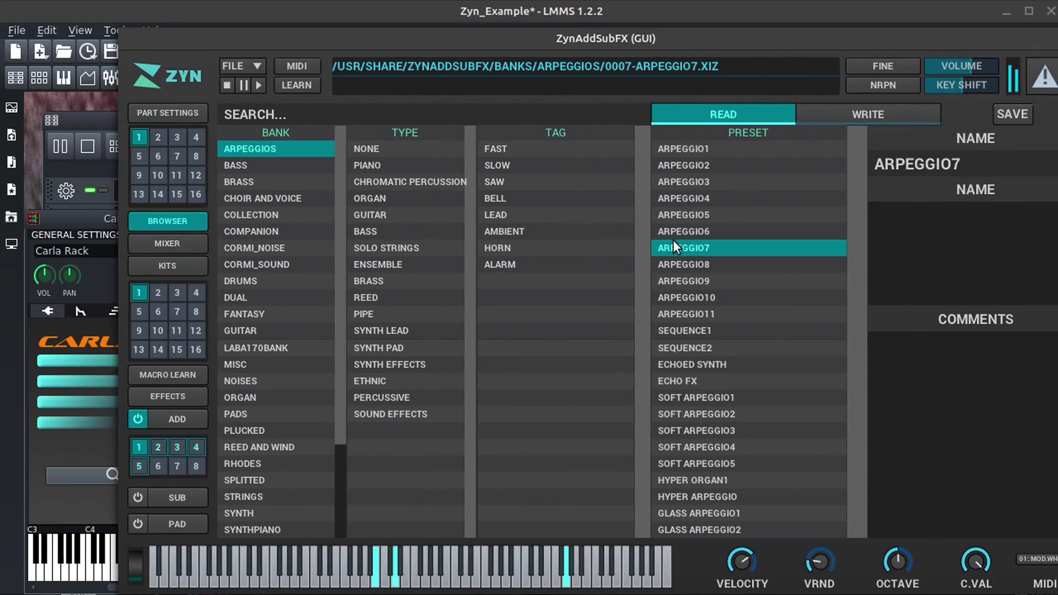
# Filter to the REED type and audition the FLUTE 2 and FLUTE 1 presets
pyautogui.click(372, 297)
pyautogui.click(286, 146)
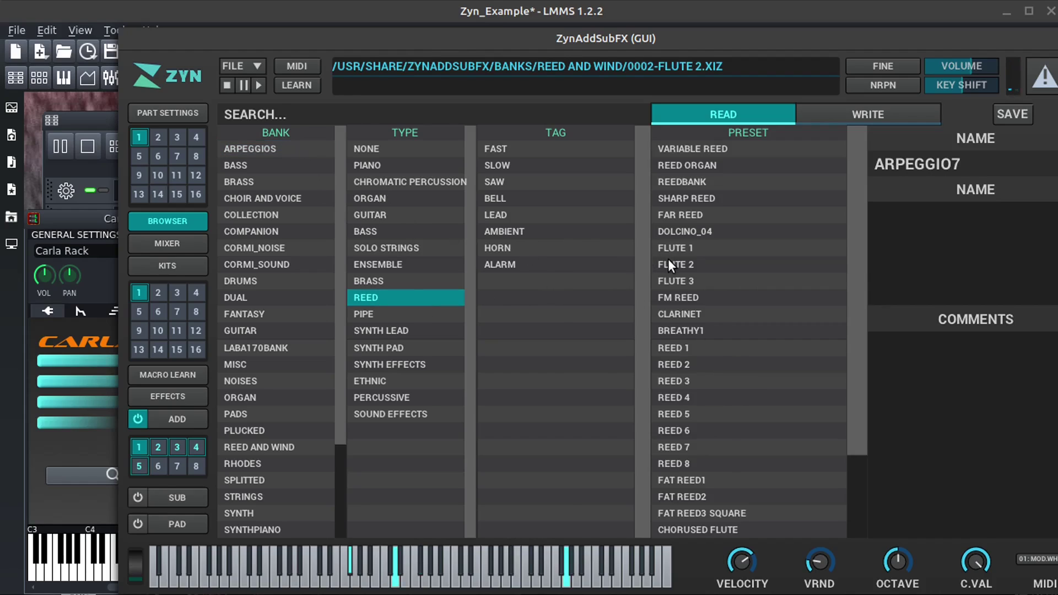
pyautogui.click(671, 262)
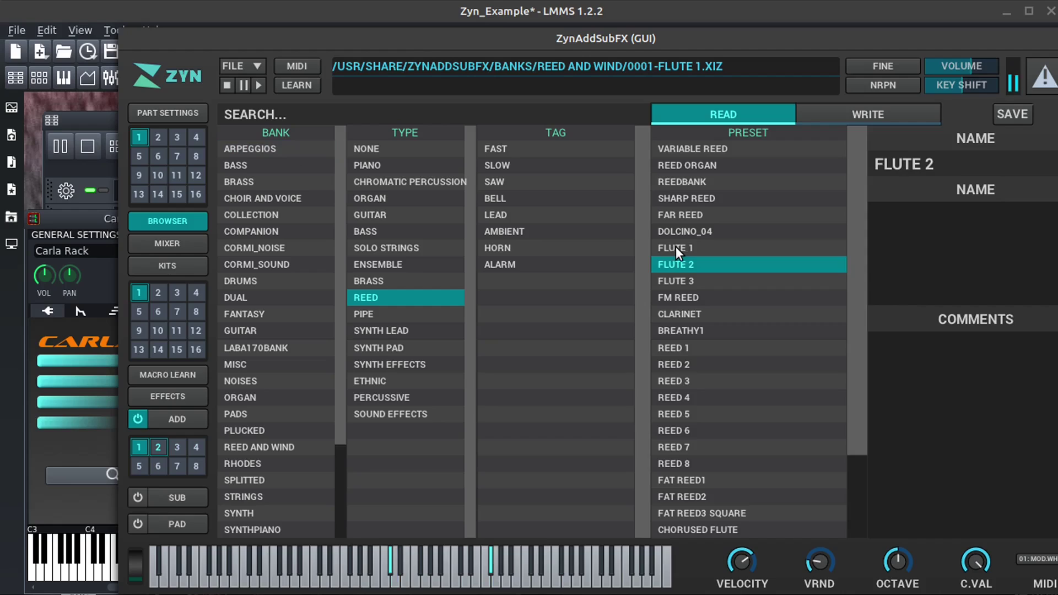
pyautogui.click(676, 246)
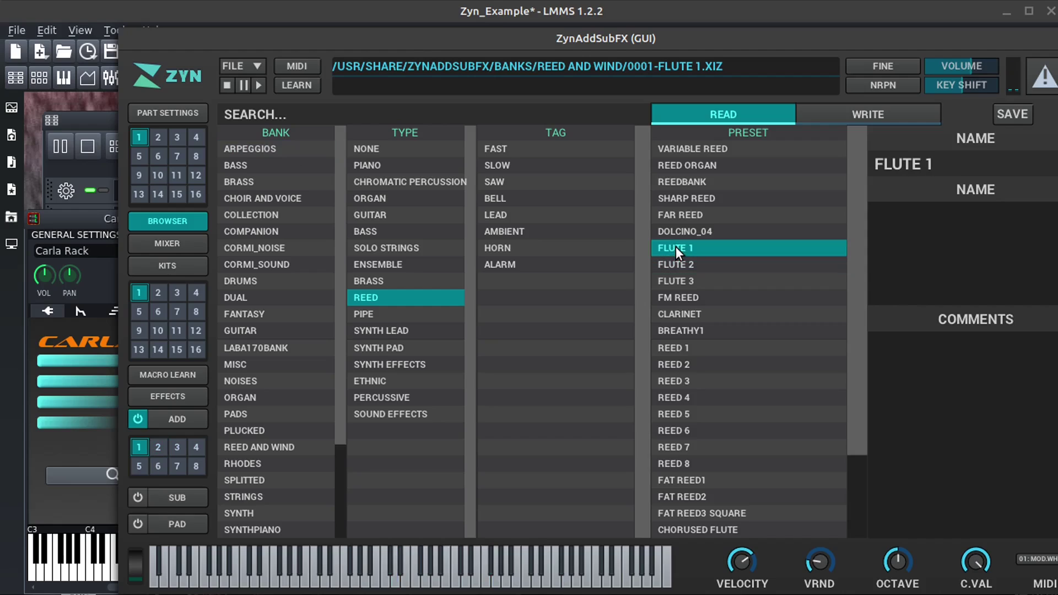
# Load the GREAT ORGAN preset from the ORGAN type and close the ZynAddSubFX window
pyautogui.click(365, 201)
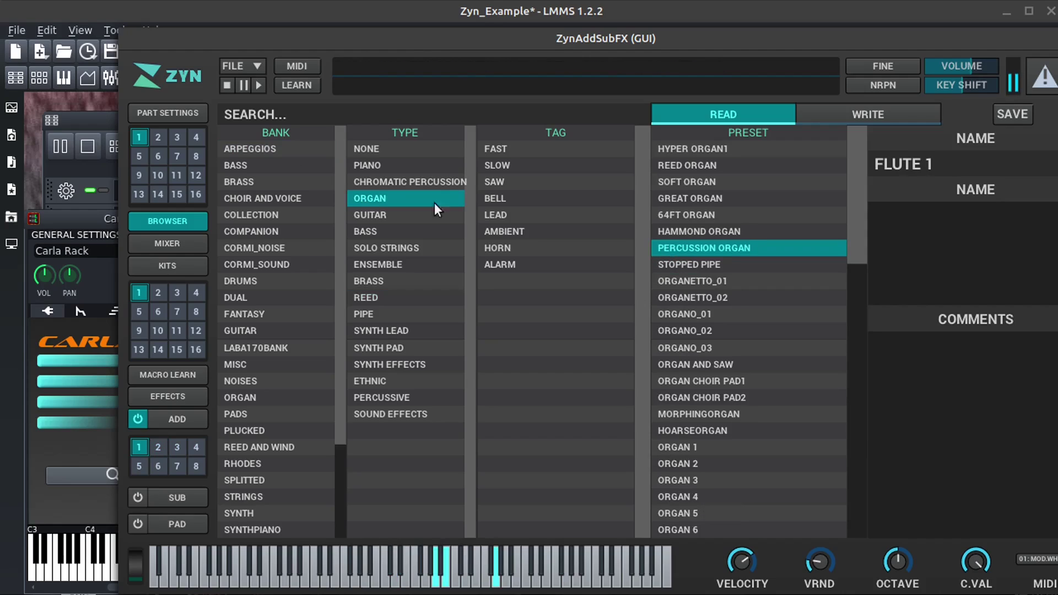
pyautogui.click(681, 201)
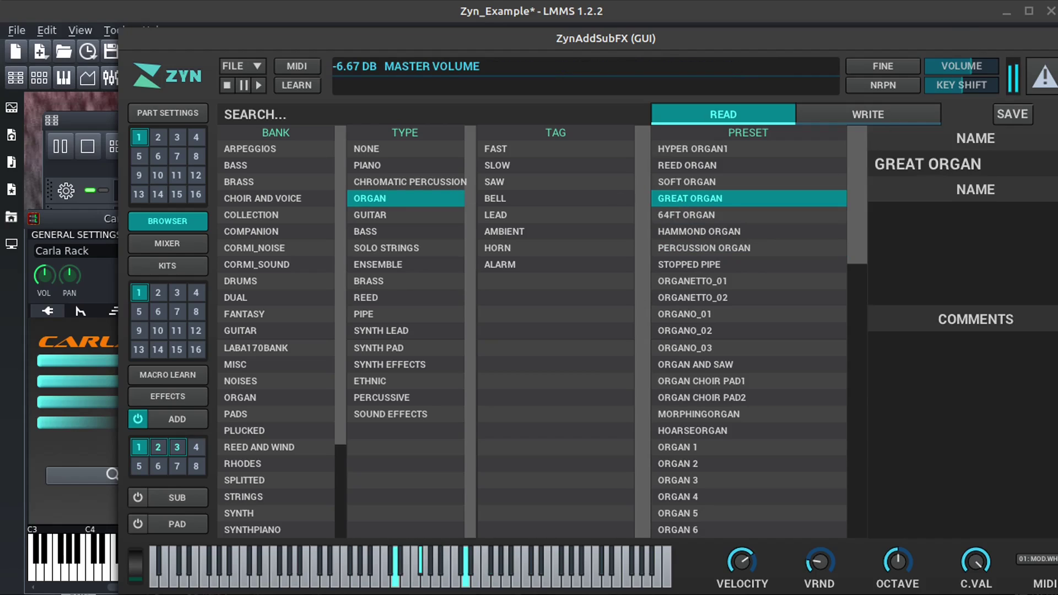
pyautogui.hotkey('alt', 'F4')
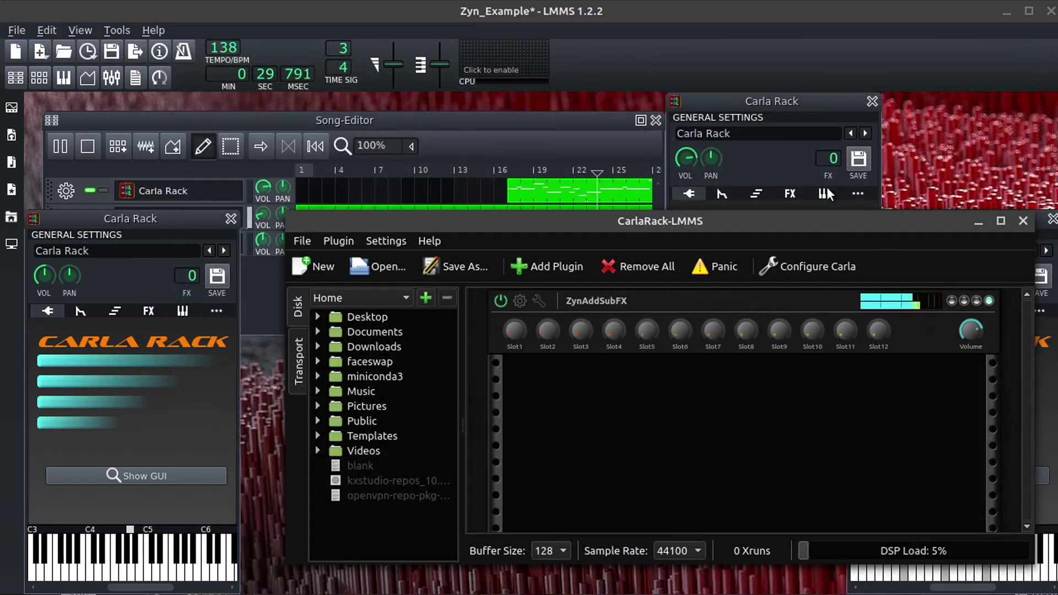
# Reopen the ZynAddSubFX editor from its Carla rack and load the PAN PIPE preset
pyautogui.click(1024, 220)
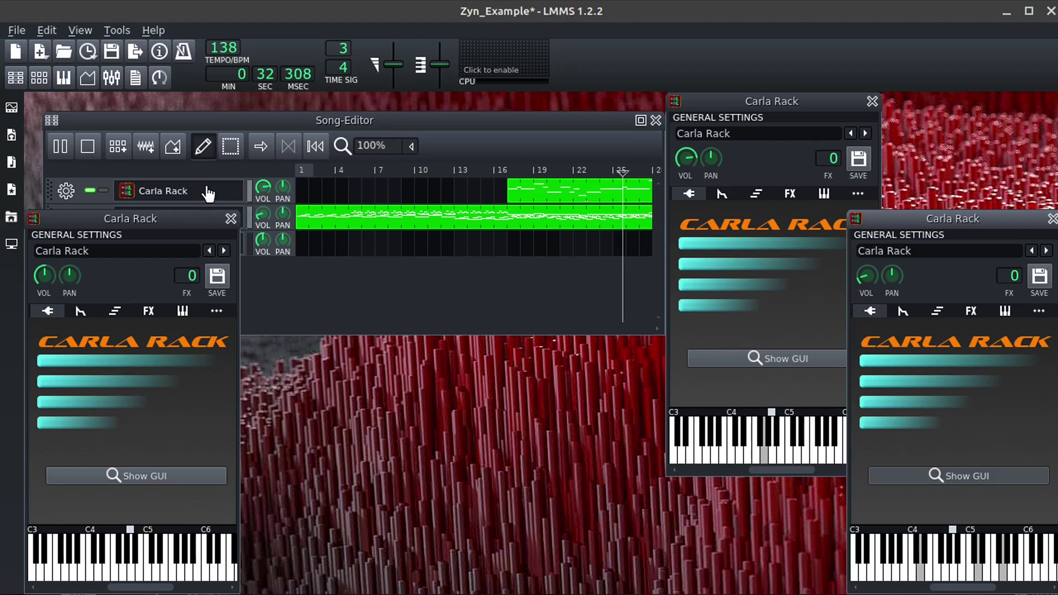
pyautogui.click(188, 190)
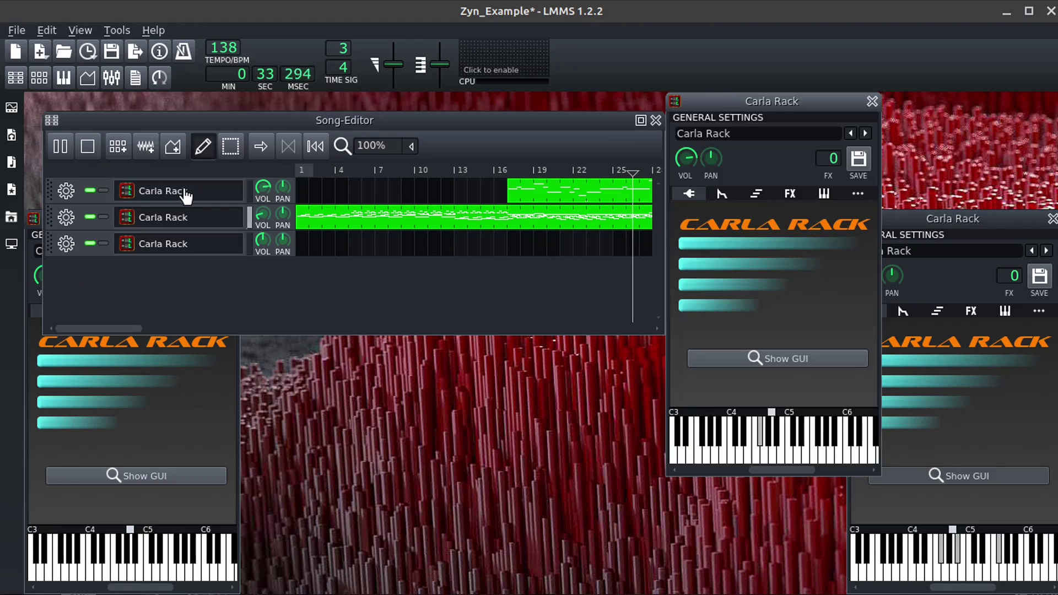
pyautogui.click(782, 358)
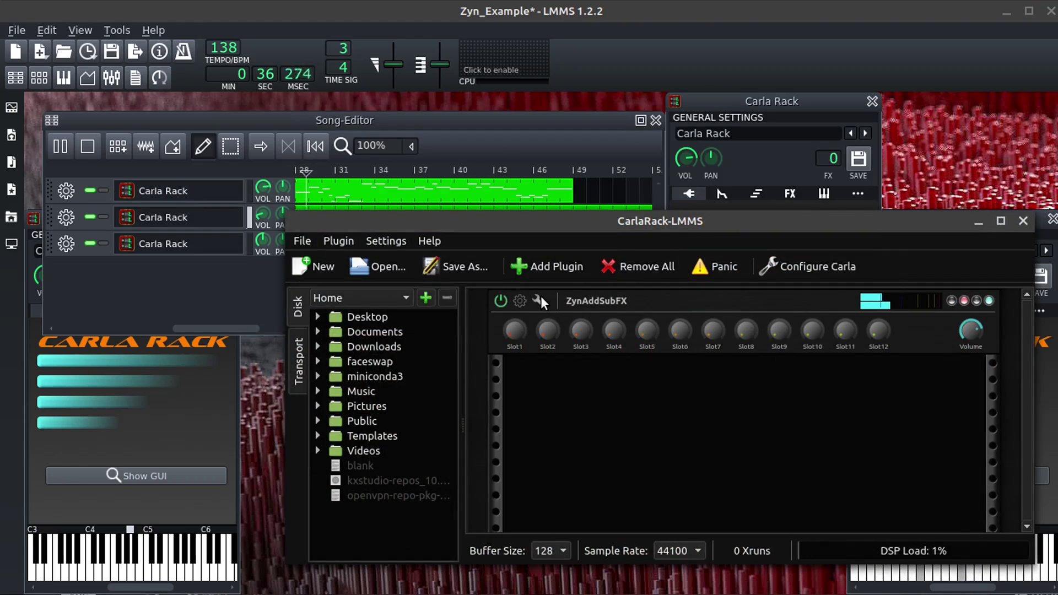
pyautogui.click(521, 300)
pyautogui.moveTo(522, 171); pyautogui.dragTo(501, 66)
pyautogui.click(397, 346)
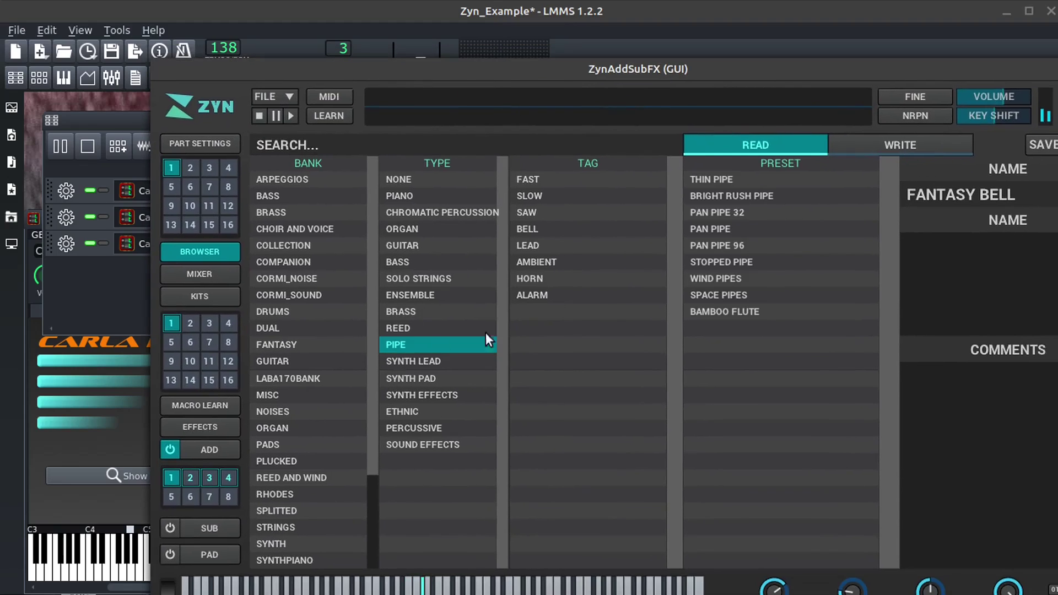
pyautogui.click(717, 226)
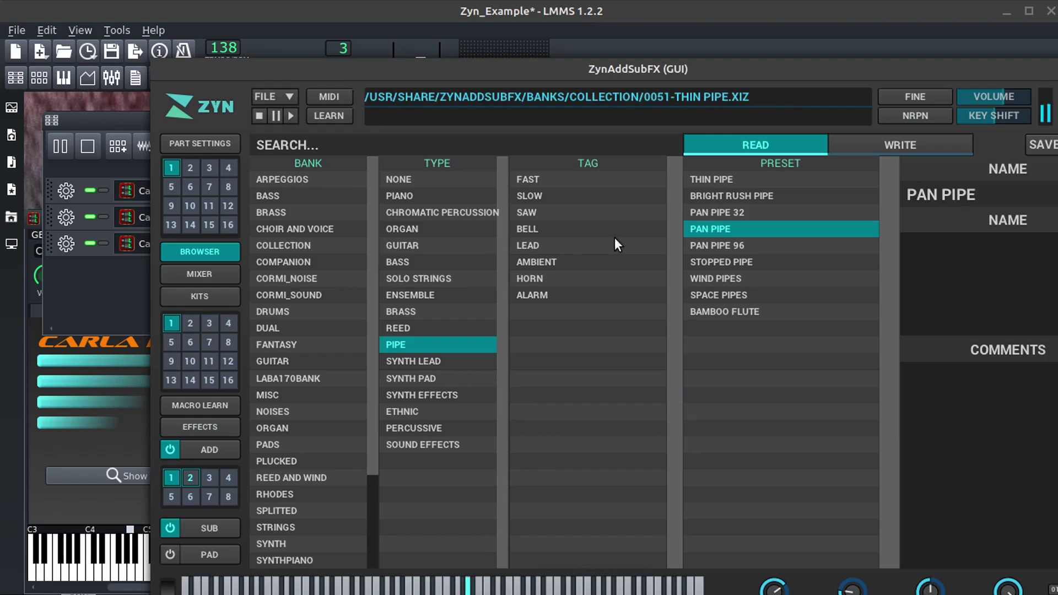
# Audition COMPUTER LEAD1, NYLON GUITAR and the piano preset SPACEATMO
pyautogui.click(411, 365)
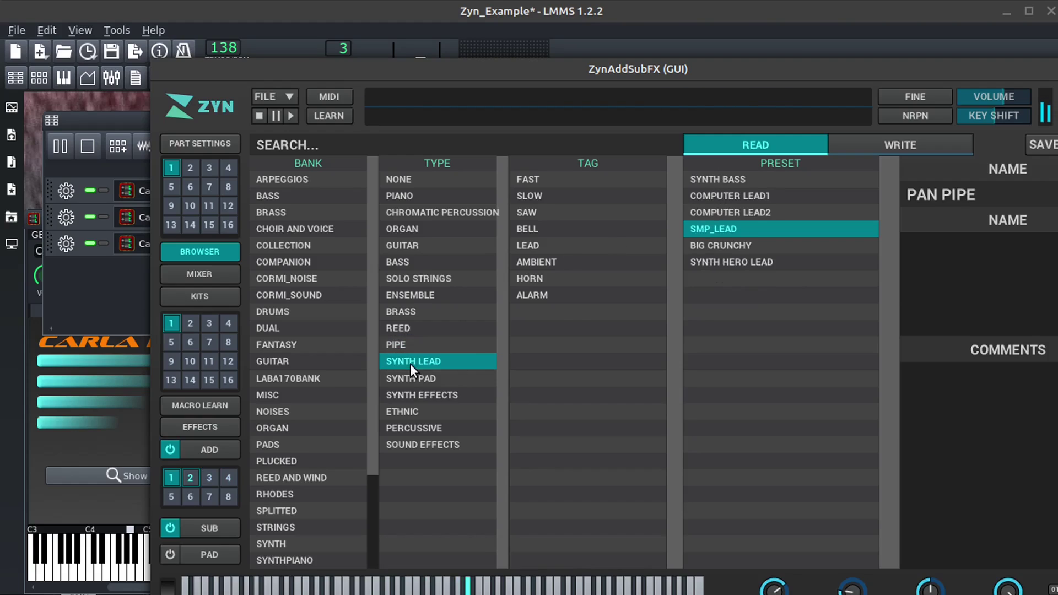
pyautogui.click(746, 201)
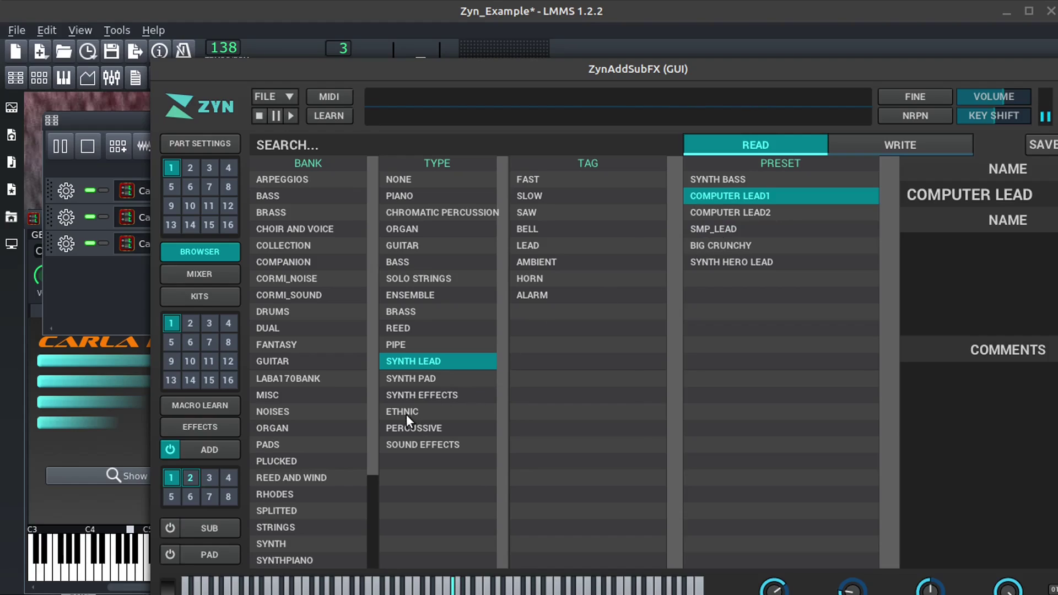
pyautogui.click(411, 242)
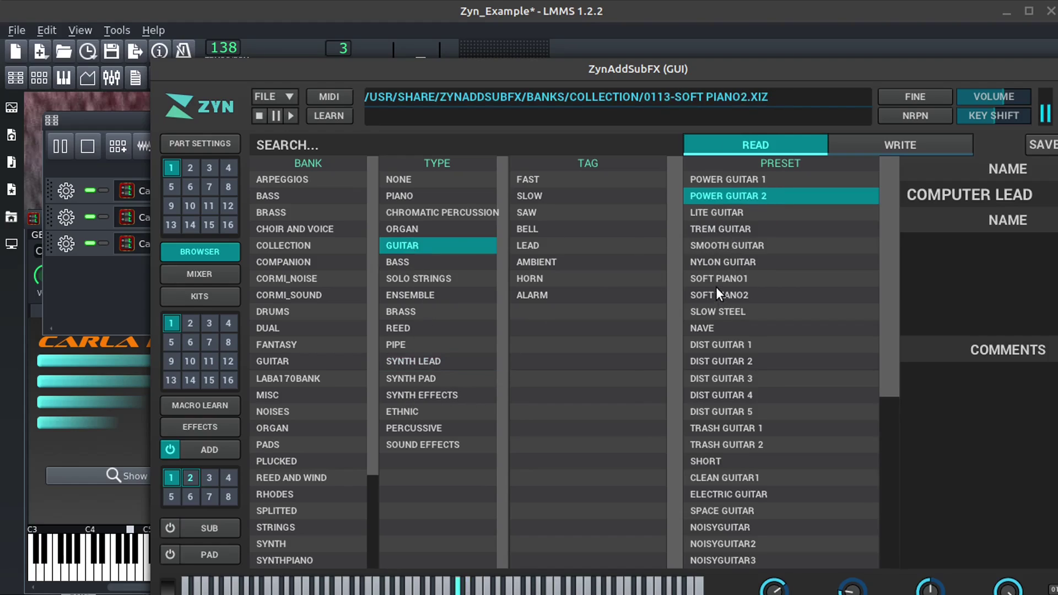
pyautogui.click(709, 263)
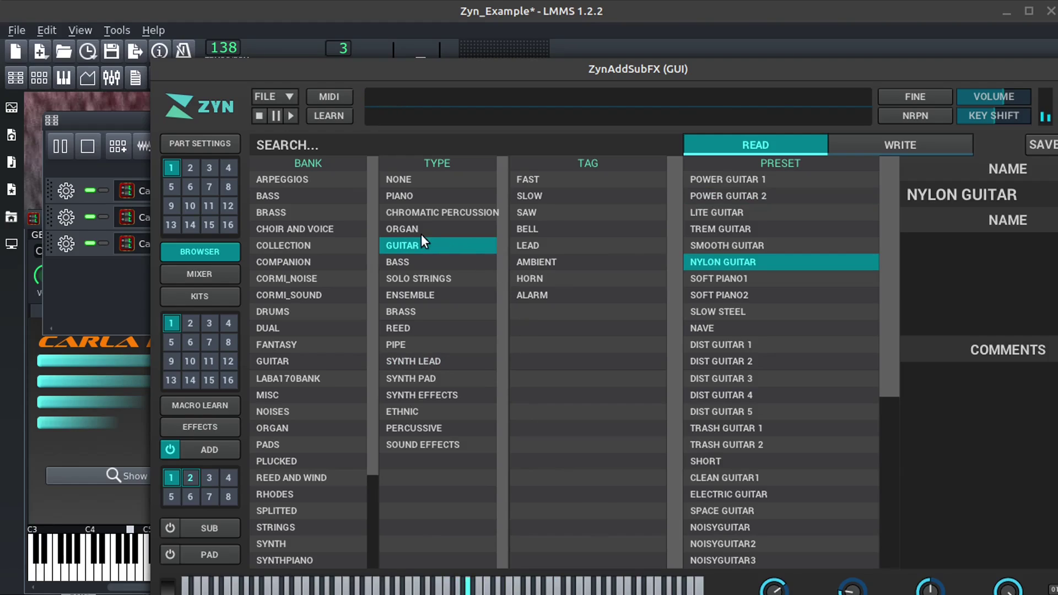
pyautogui.click(409, 212)
pyautogui.click(467, 212)
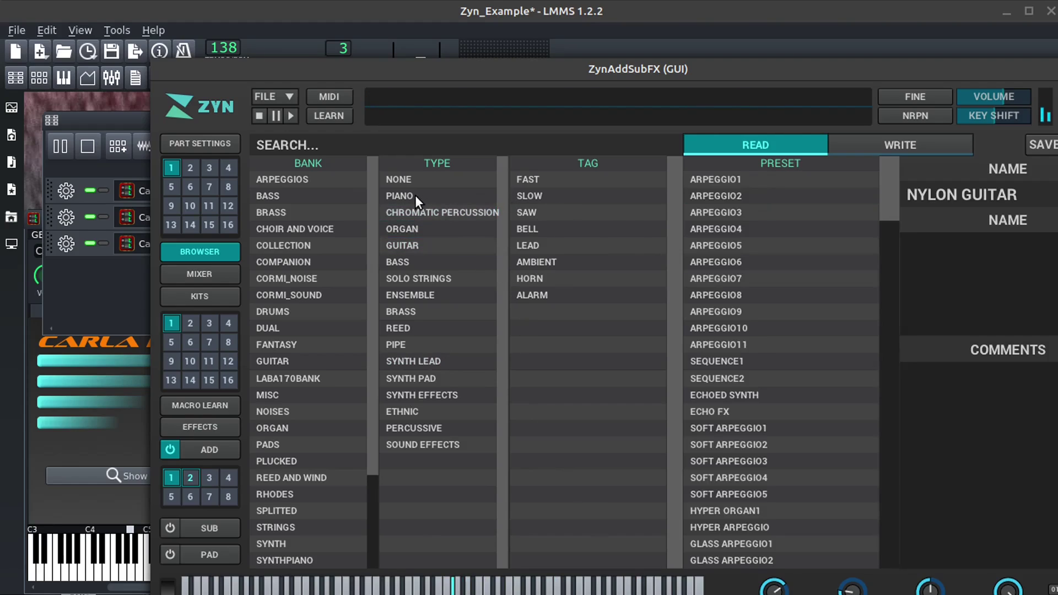
pyautogui.click(415, 195)
pyautogui.click(720, 360)
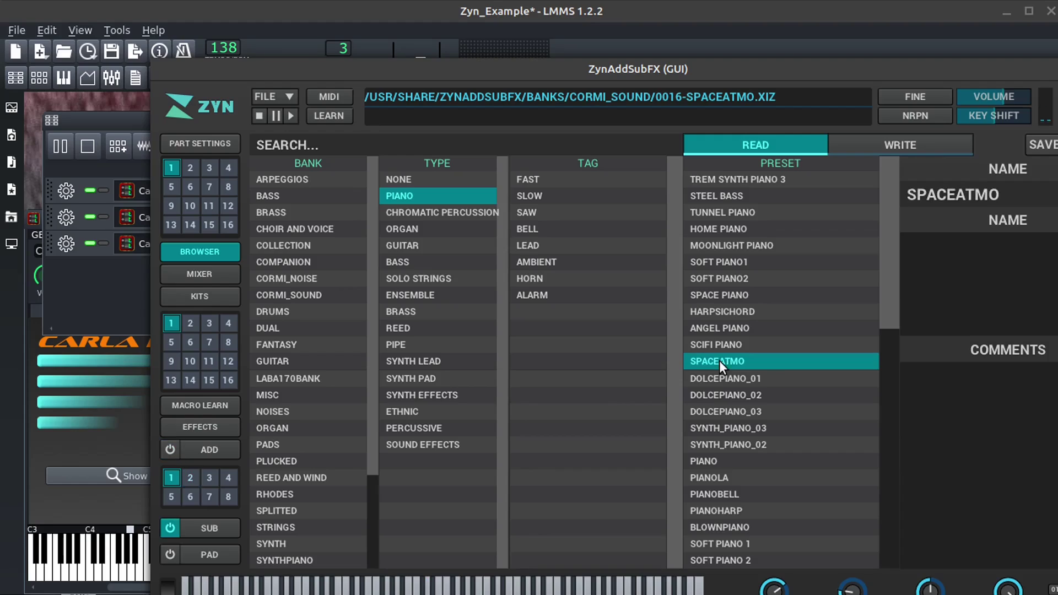
# Audition the brass presets SYNTH BRASS 5, BRAZZ 2, BRASS PAD1 and WET BRASS 2
pyautogui.click(408, 310)
pyautogui.click(727, 262)
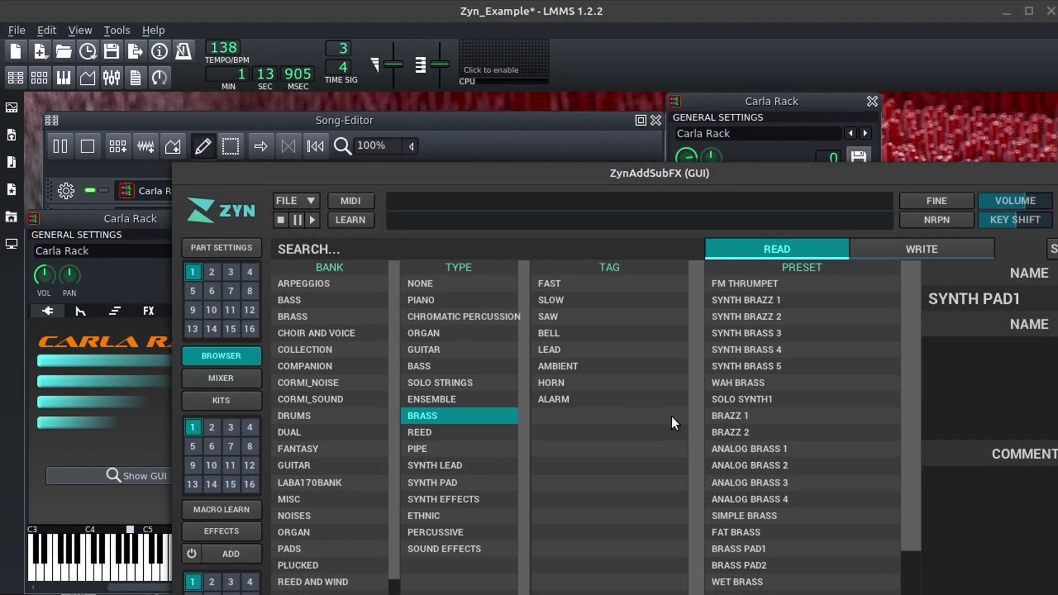
pyautogui.click(733, 432)
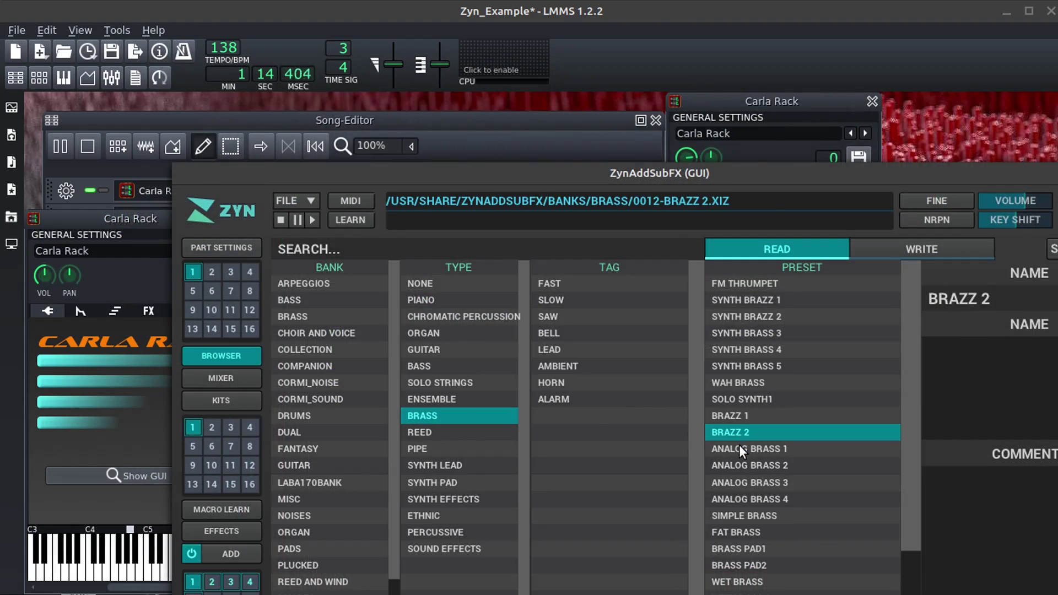
pyautogui.click(764, 542)
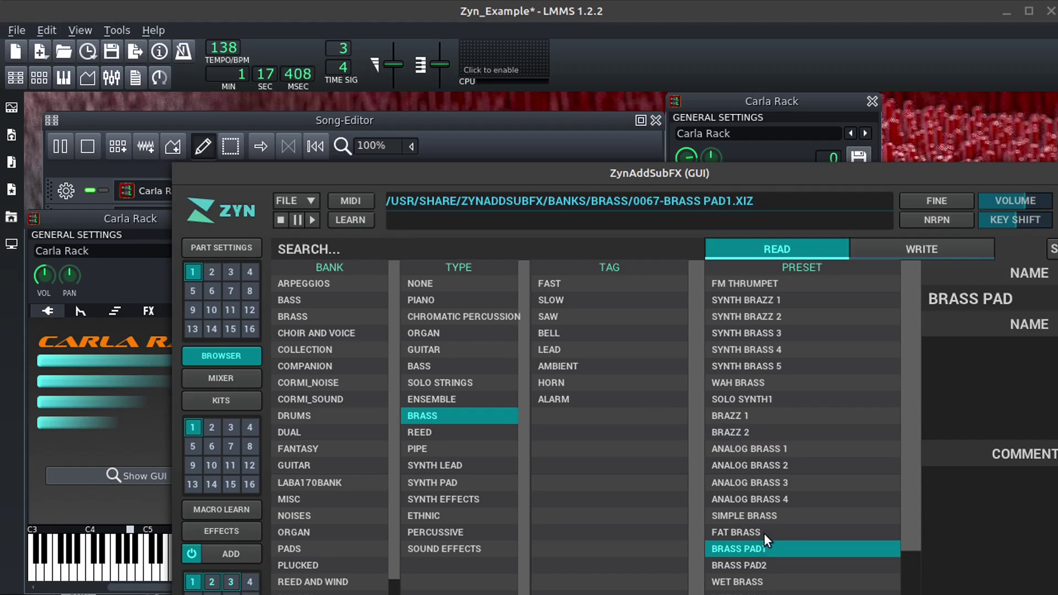
pyautogui.click(736, 593)
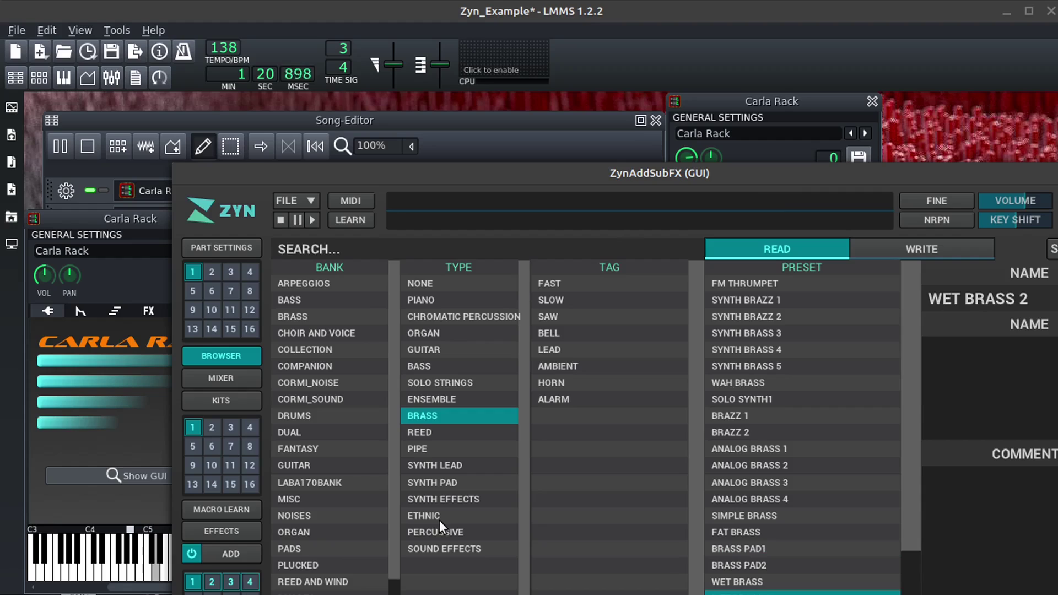
# Load the ALIEN SOUND sound-effects preset and send the editor behind LMMS
pyautogui.click(440, 548)
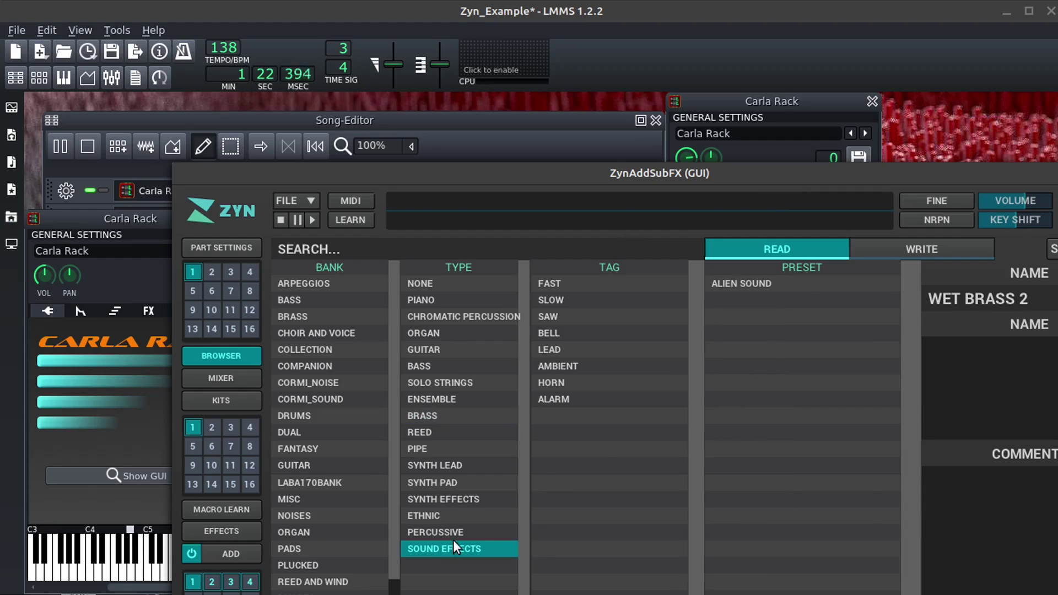
pyautogui.click(758, 280)
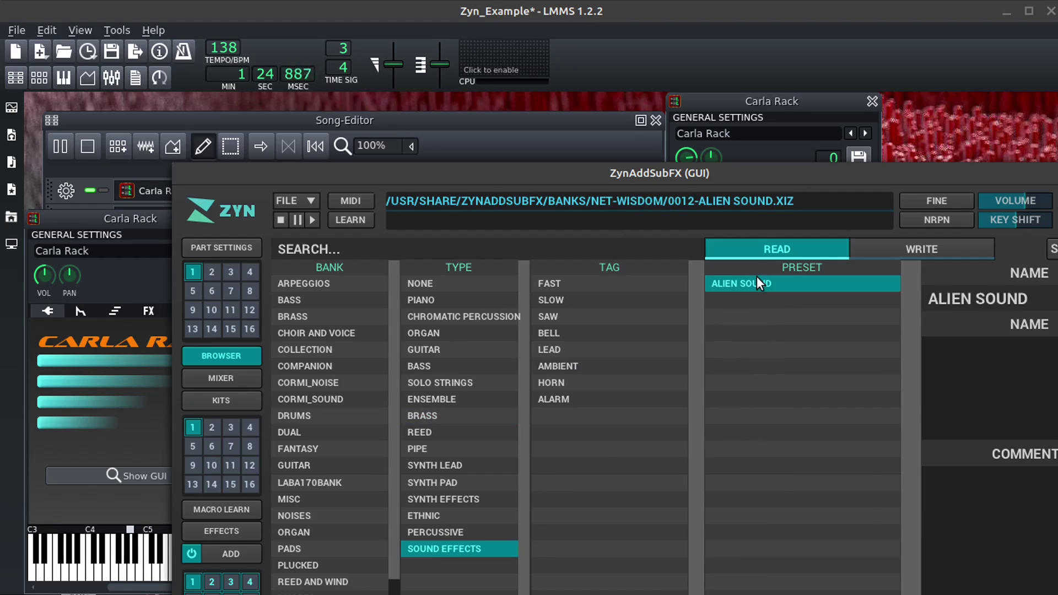
pyautogui.click(279, 115)
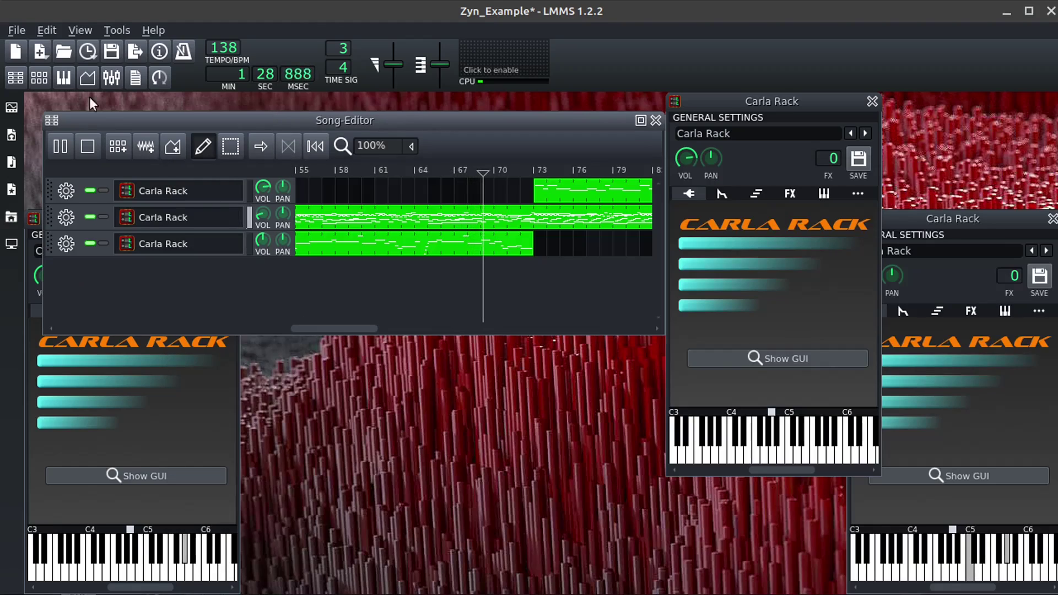
# Stop the Zyn example playback and scroll the Dexed web page down to the Cartridge Manager
pyautogui.click(88, 146)
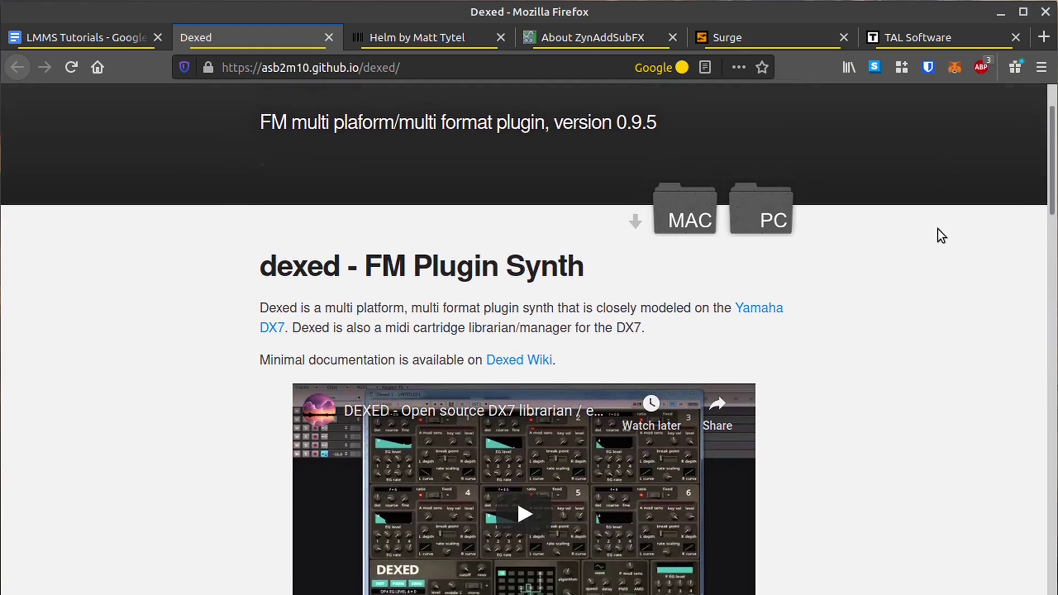
pyautogui.scroll(-3, 938, 229)
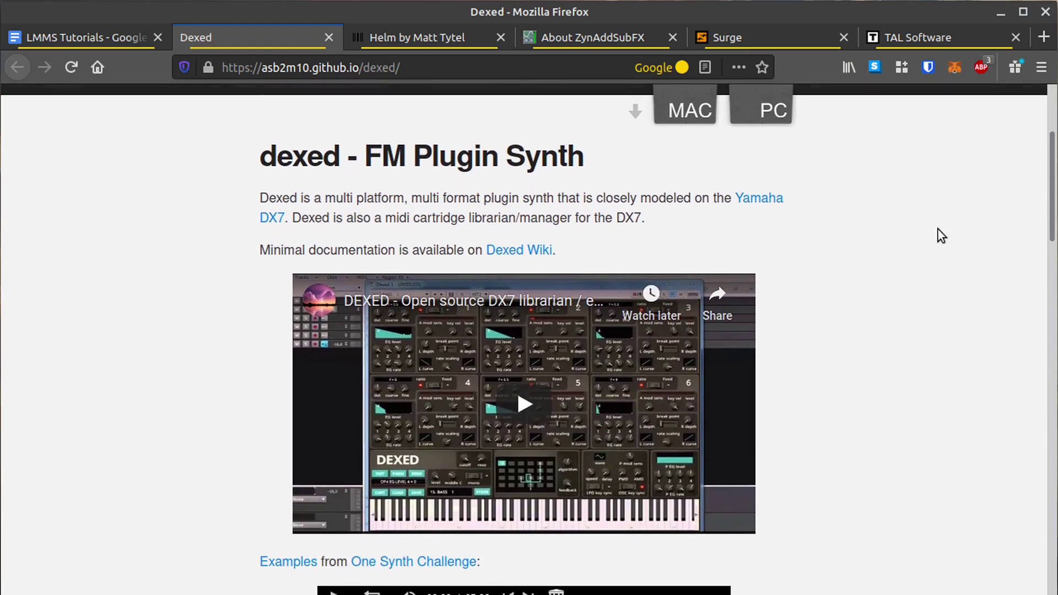
pyautogui.scroll(-1, 772, 346)
pyautogui.scroll(-10, 876, 305)
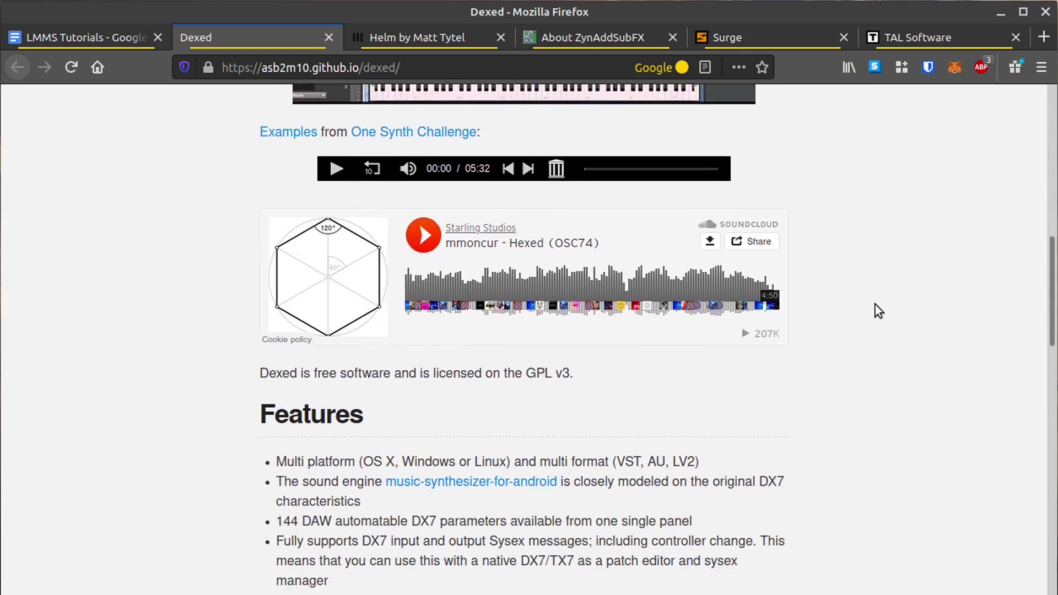
pyautogui.scroll(-5, 875, 305)
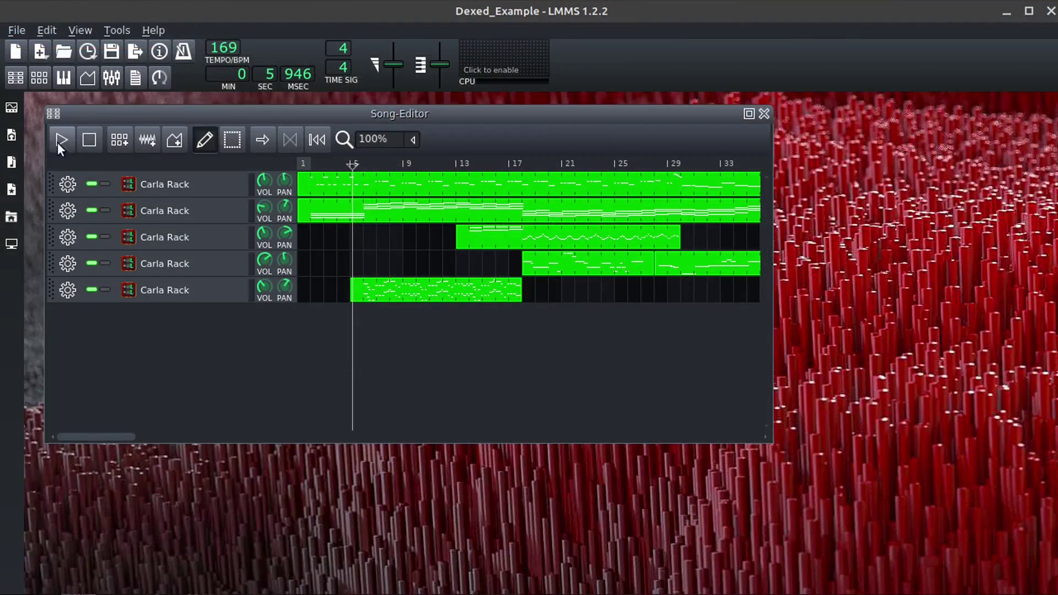
# Open the fourth track's Dexed editor and play a few notes to hear it
pyautogui.click(159, 266)
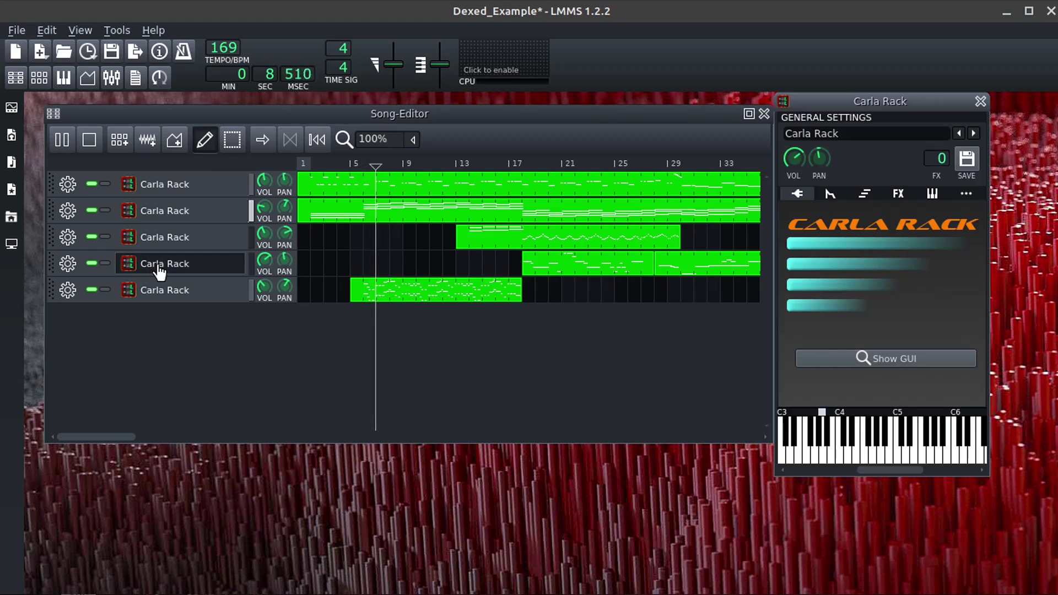
pyautogui.click(860, 358)
pyautogui.click(523, 301)
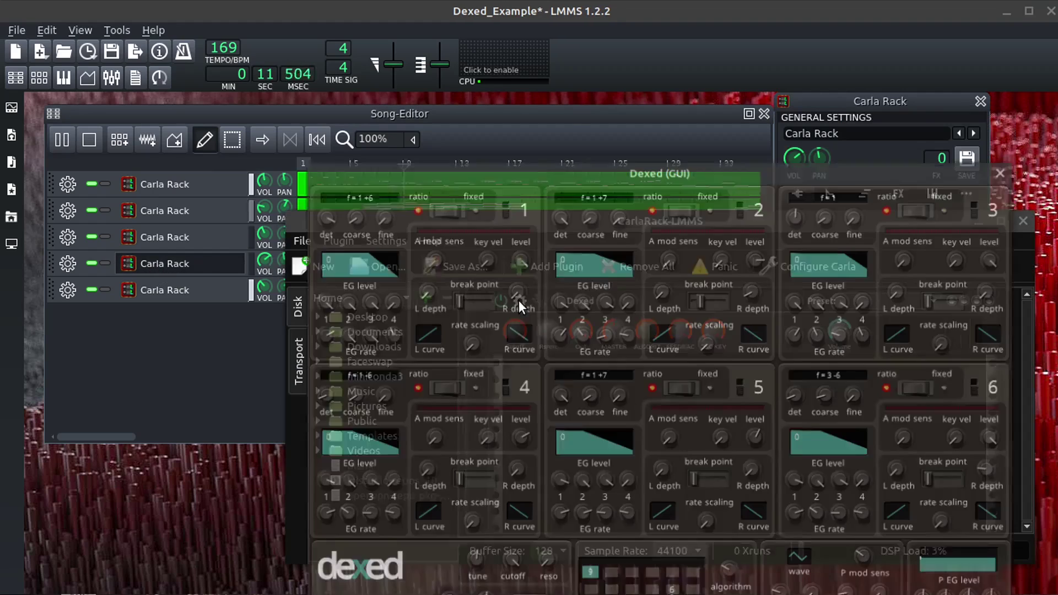
pyautogui.moveTo(590, 174); pyautogui.dragTo(624, 22)
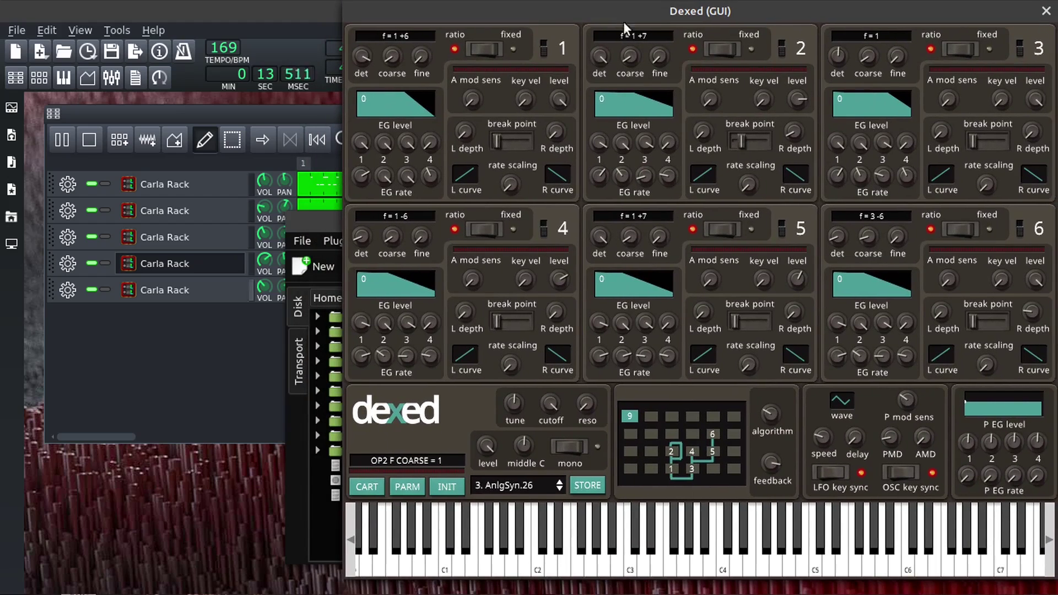
pyautogui.click(696, 551)
pyautogui.click(815, 559)
pyautogui.click(739, 556)
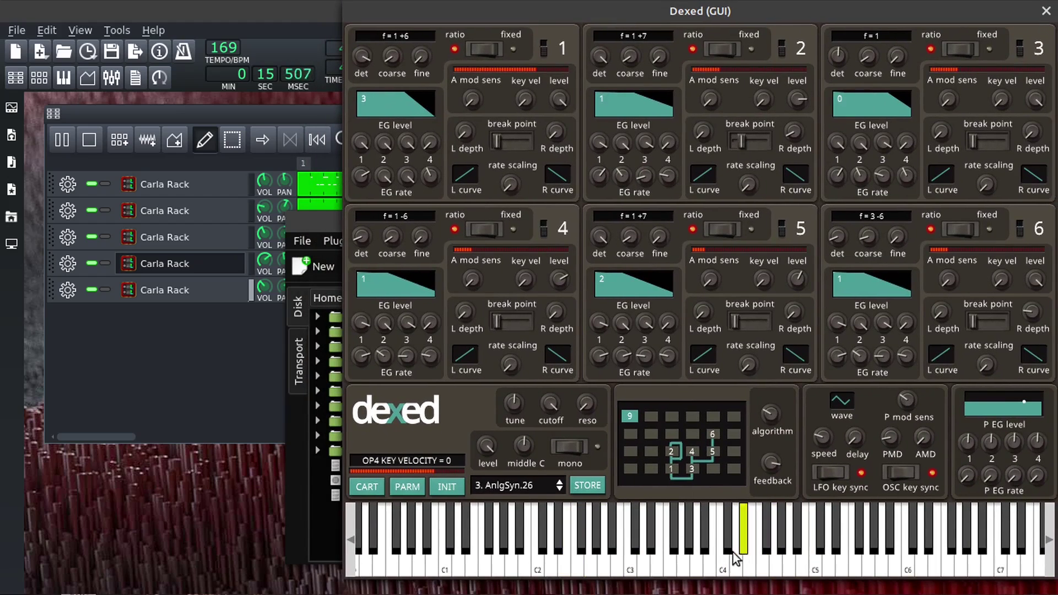
pyautogui.click(693, 550)
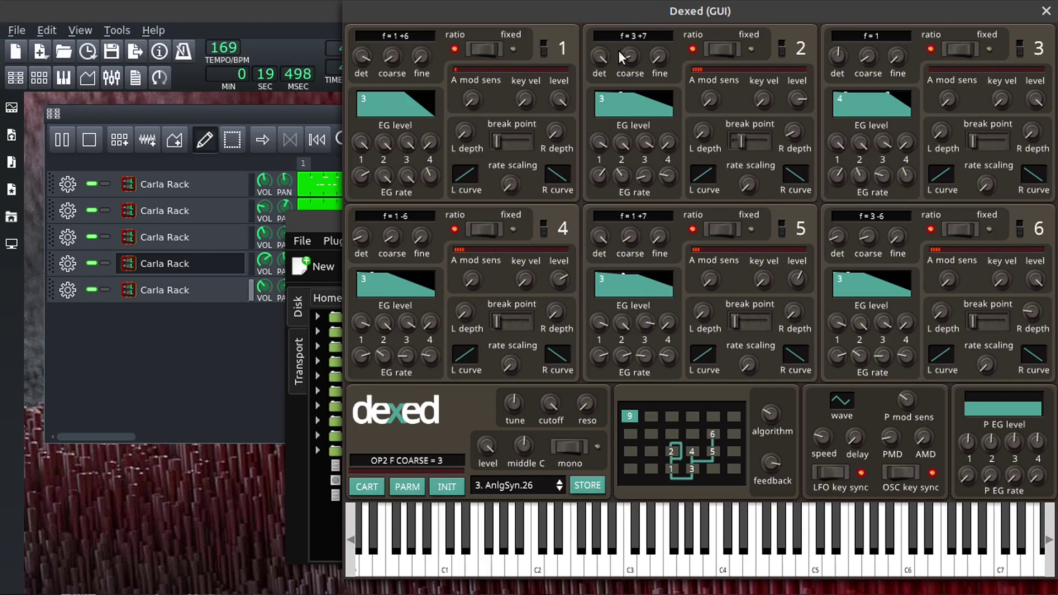
# Lower operator 2's second envelope level to 80, step presets to NuAgeDelys, and open the cartridge browser
pyautogui.moveTo(622, 145); pyautogui.dragTo(618, 184)
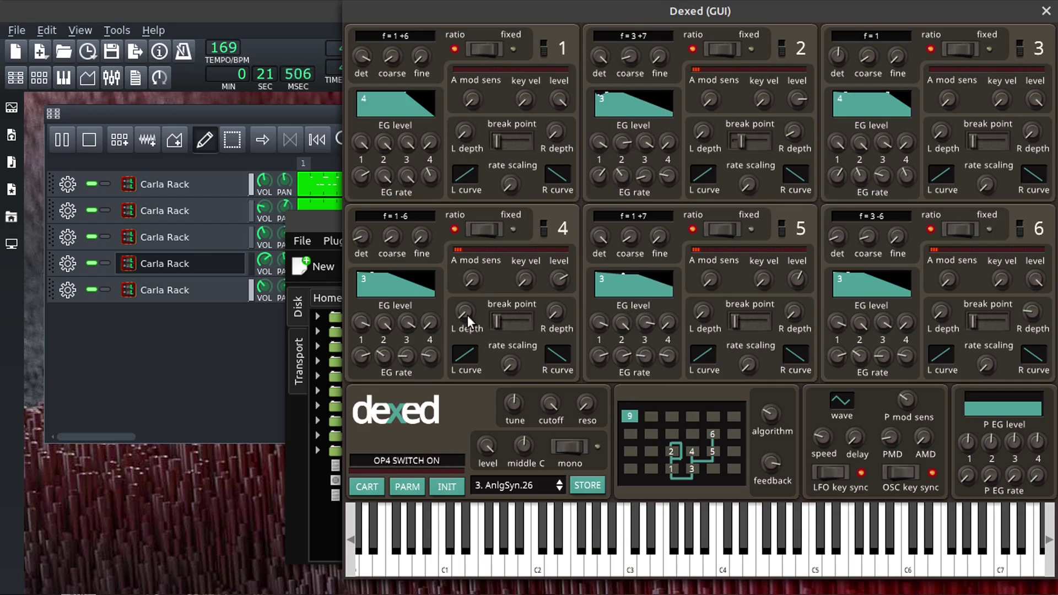
pyautogui.click(506, 510)
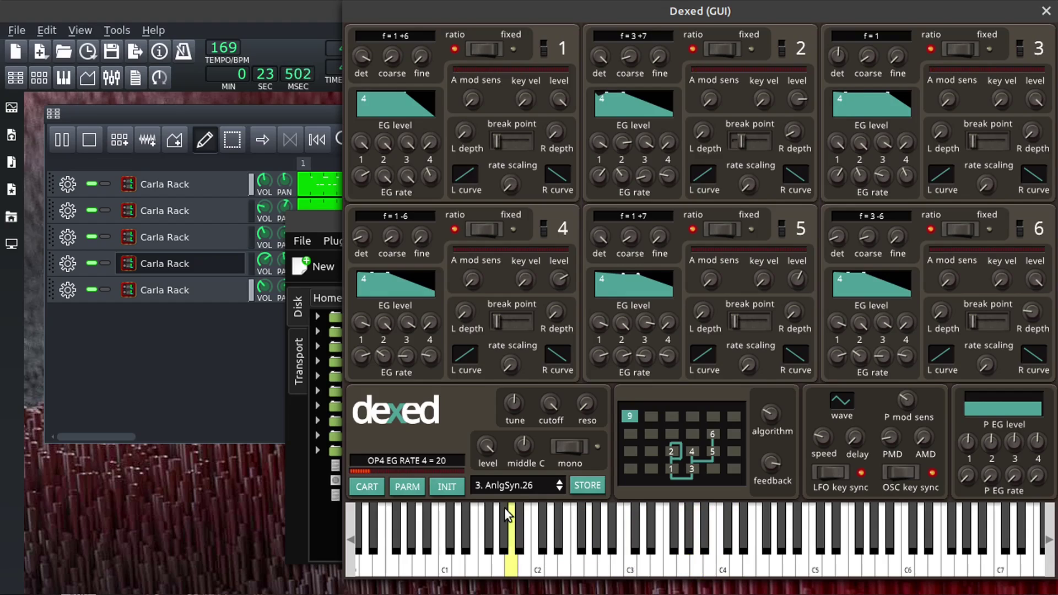
pyautogui.click(558, 489)
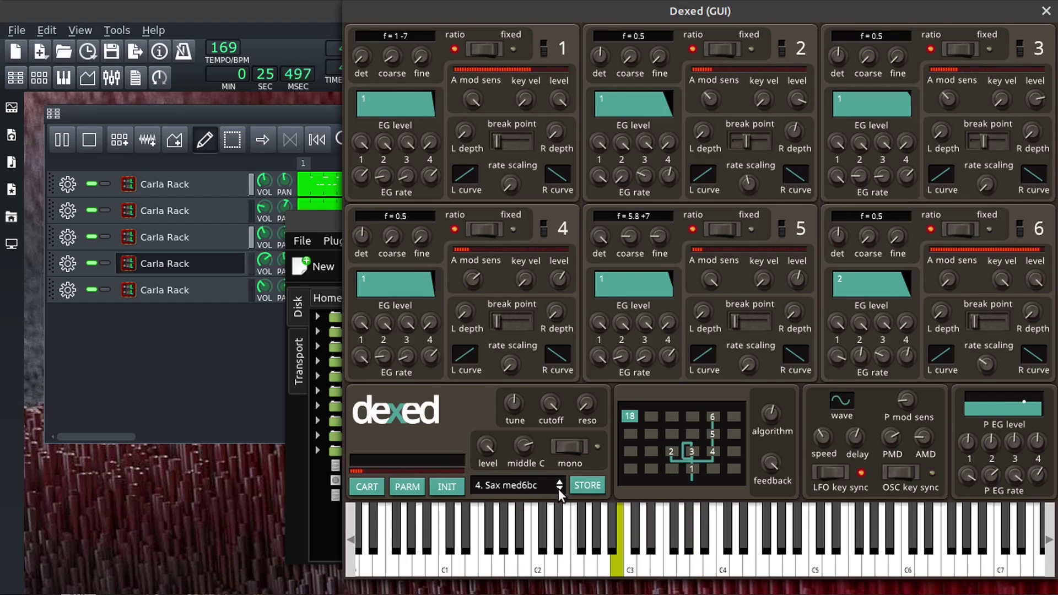
pyautogui.click(558, 488)
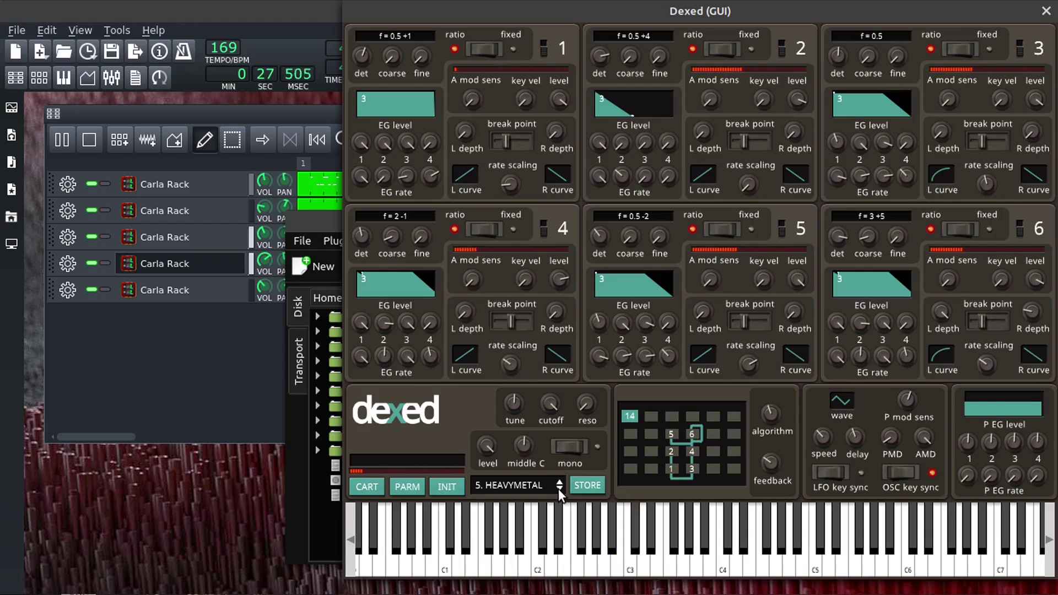
pyautogui.click(558, 488)
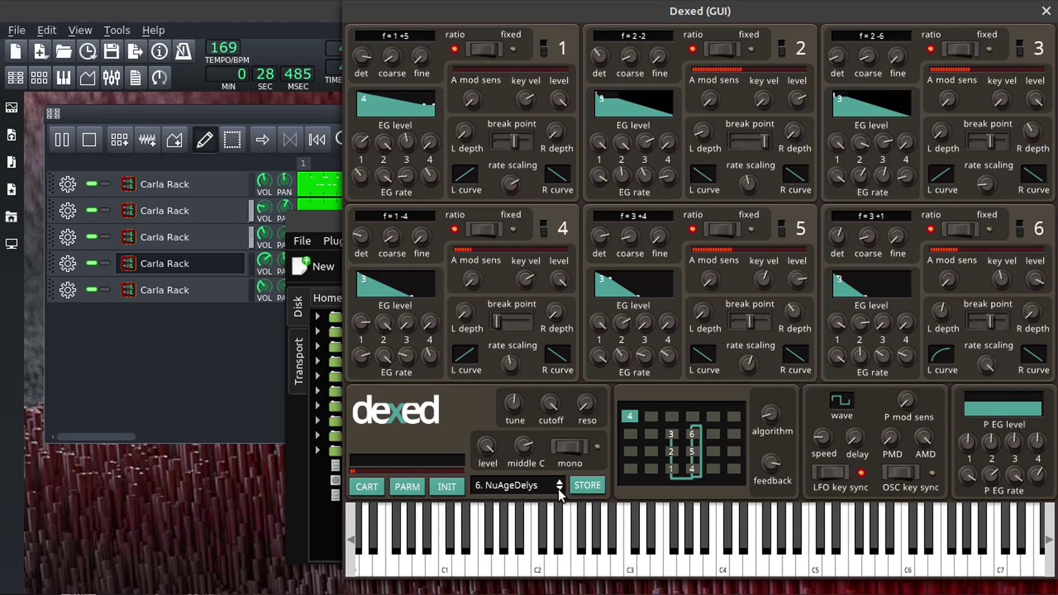
pyautogui.click(367, 486)
# Load the SynprezFM_07 cartridge and audition its TIGHT BASS and ANGELS voices
pyautogui.click(372, 67)
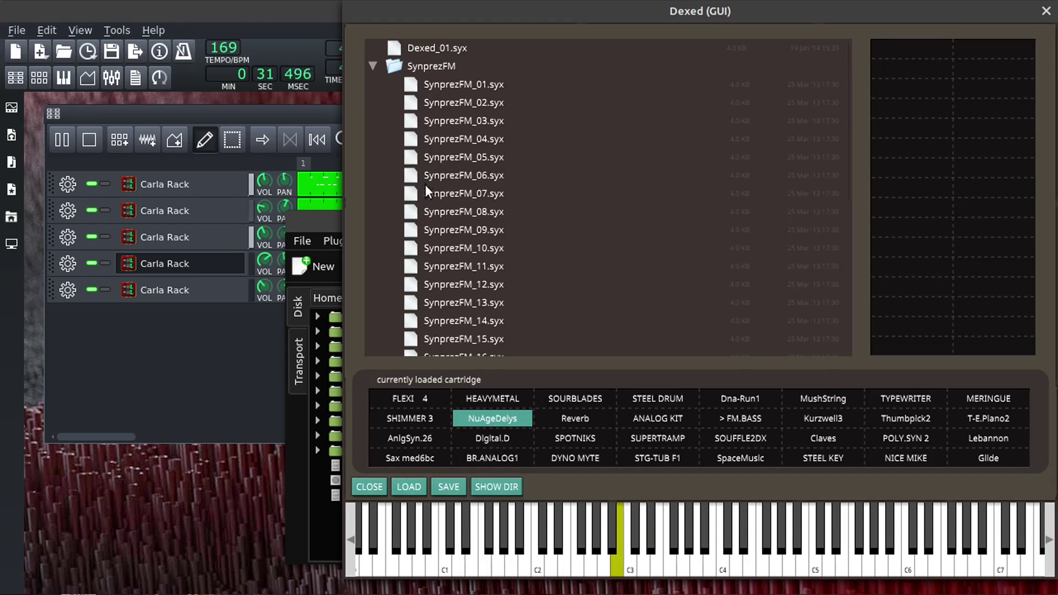
pyautogui.click(432, 194)
pyautogui.click(905, 127)
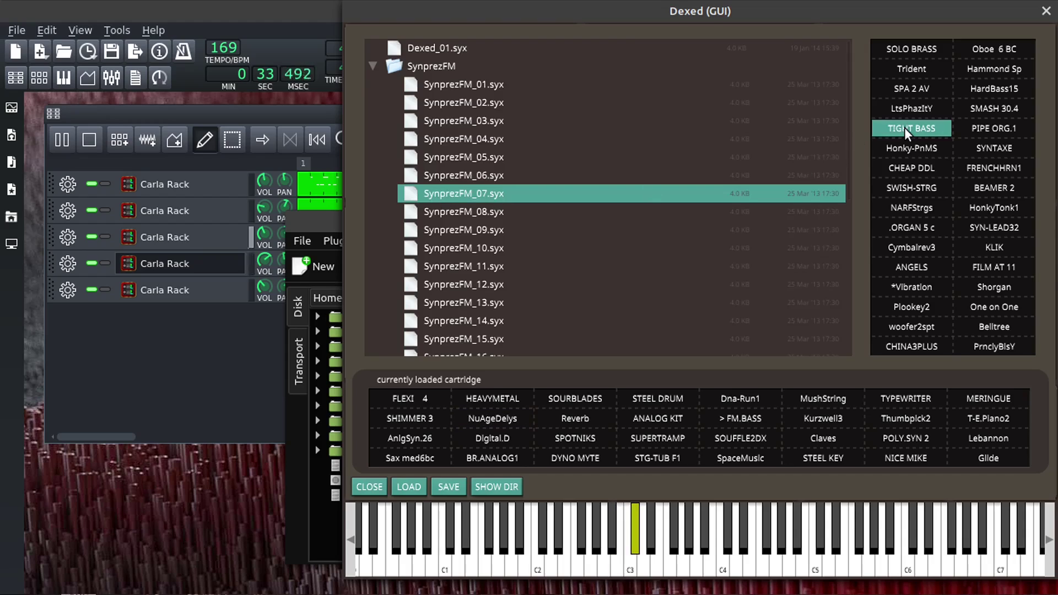
pyautogui.click(908, 265)
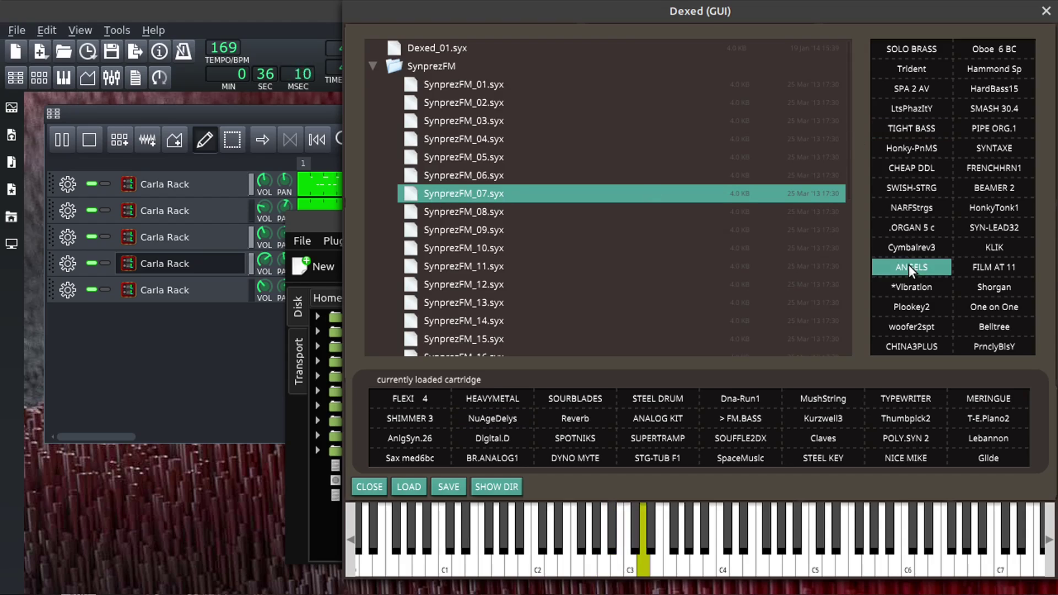
# Load SynprezFM_09 and audition On the Run, CALIOPE, tingHarmic and TBTAN BELL
pyautogui.click(453, 229)
pyautogui.click(977, 188)
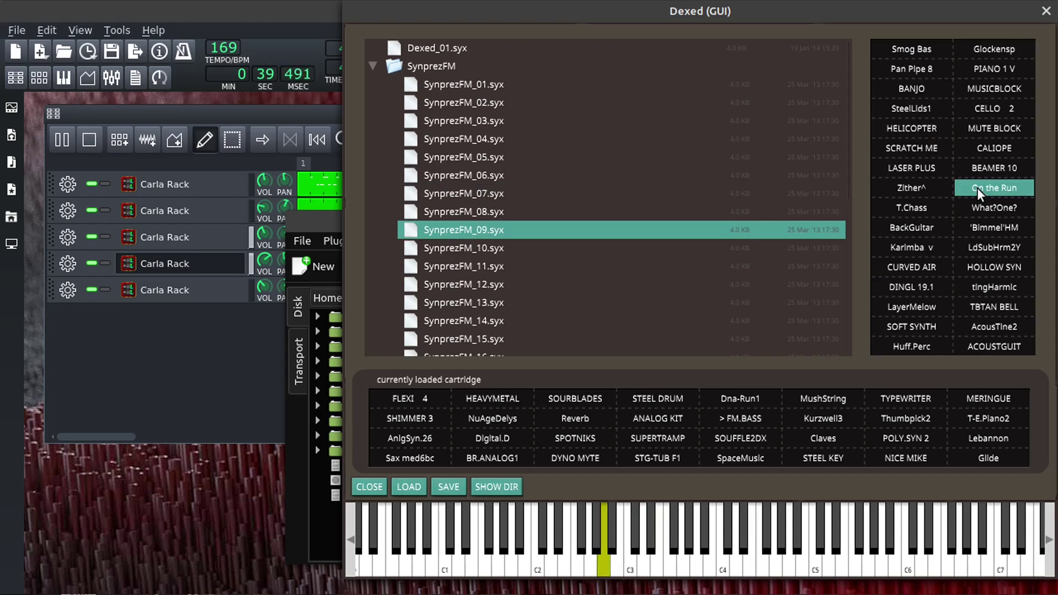
pyautogui.click(999, 153)
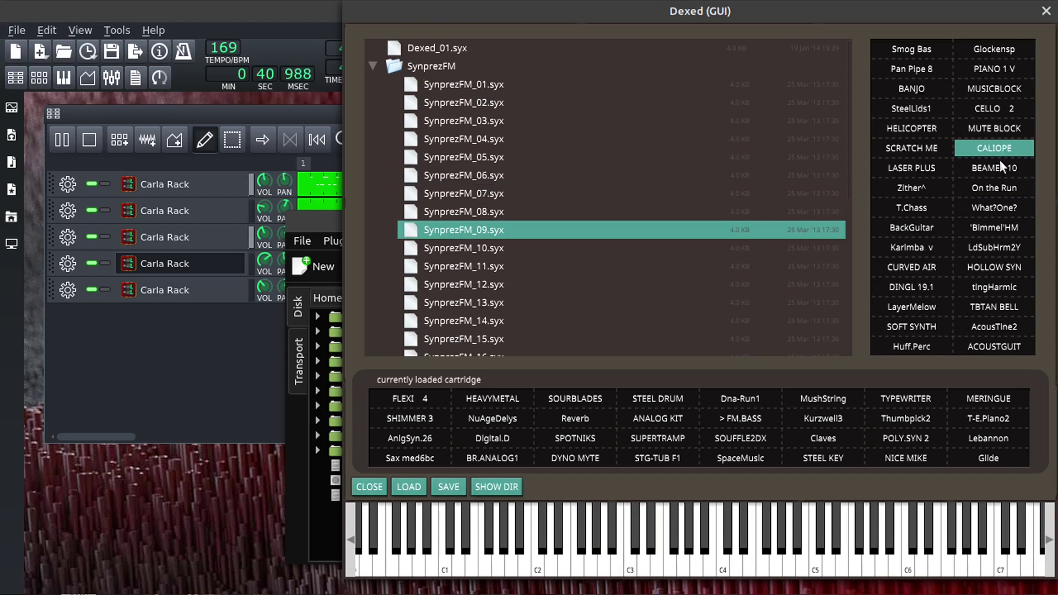
pyautogui.click(989, 291)
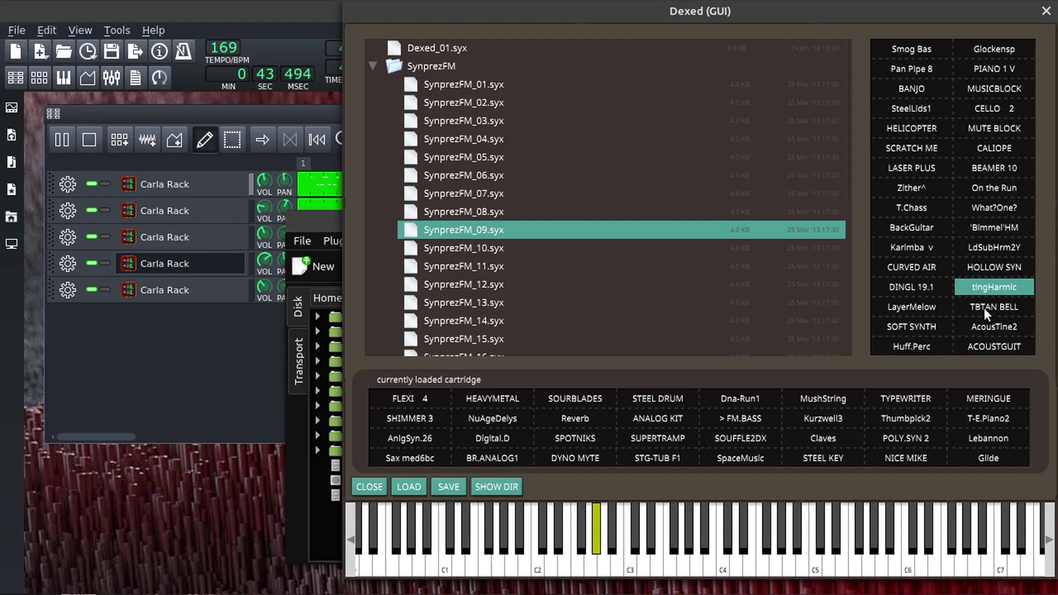
pyautogui.click(984, 307)
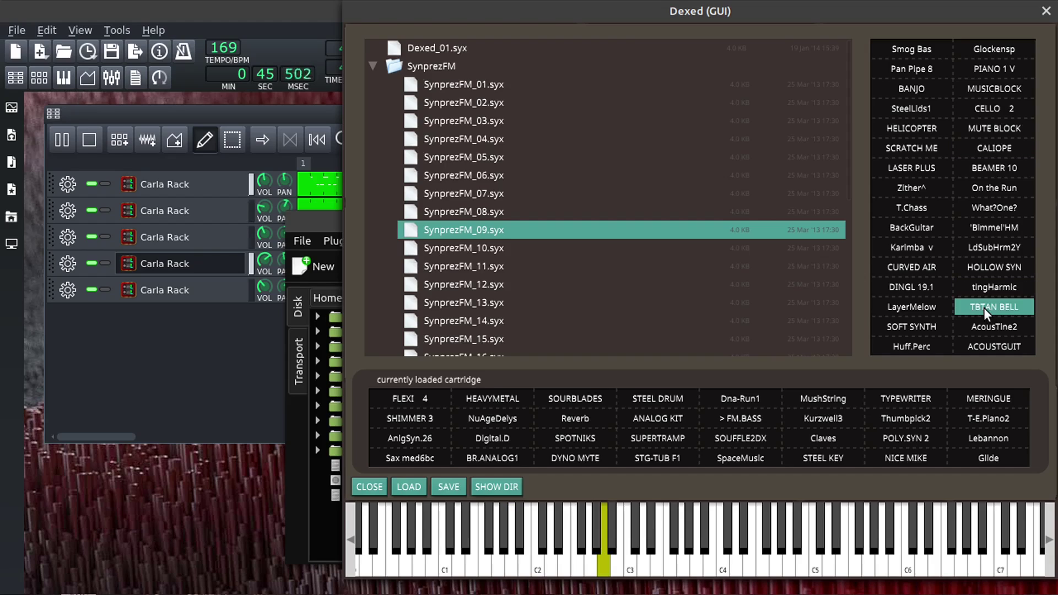
# Audition CIRRUS and brassssy2 from SynprezFM_10, load SynprezFM_14, then close Dexed
pyautogui.click(451, 248)
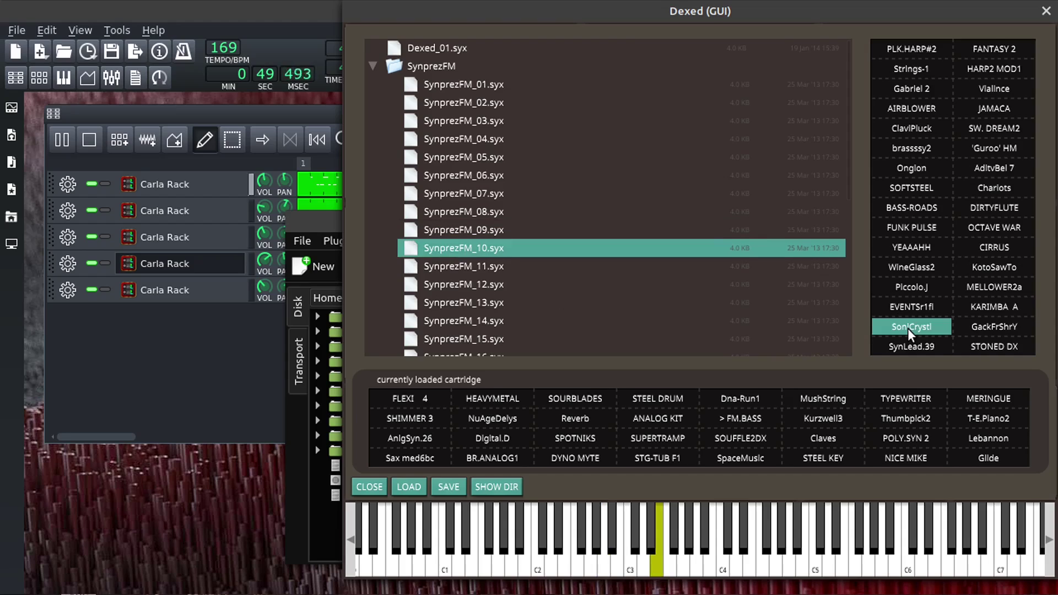
pyautogui.click(994, 247)
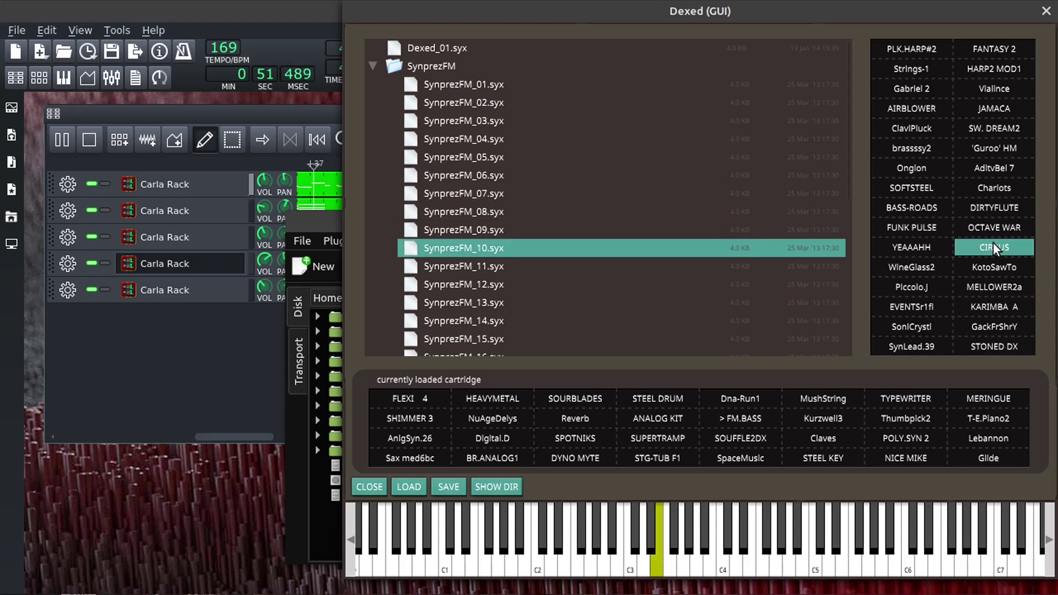
pyautogui.click(918, 148)
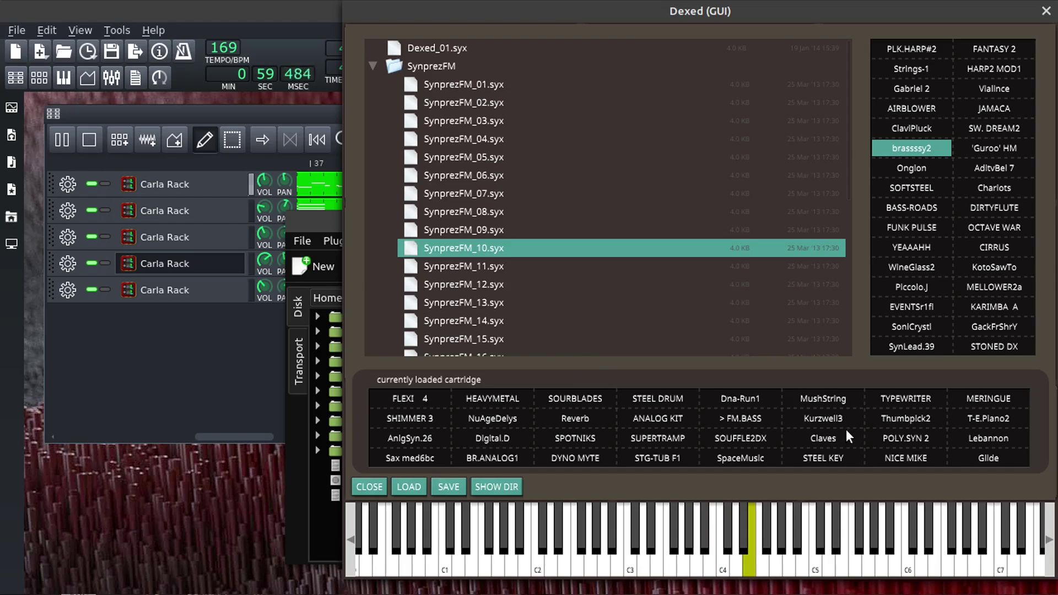
pyautogui.click(474, 320)
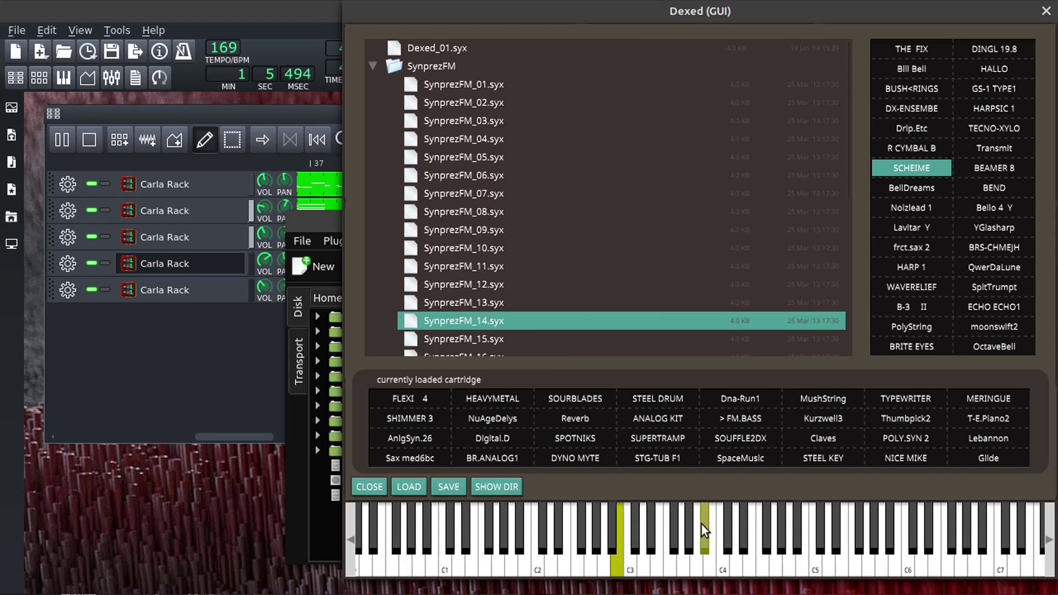
pyautogui.click(1046, 12)
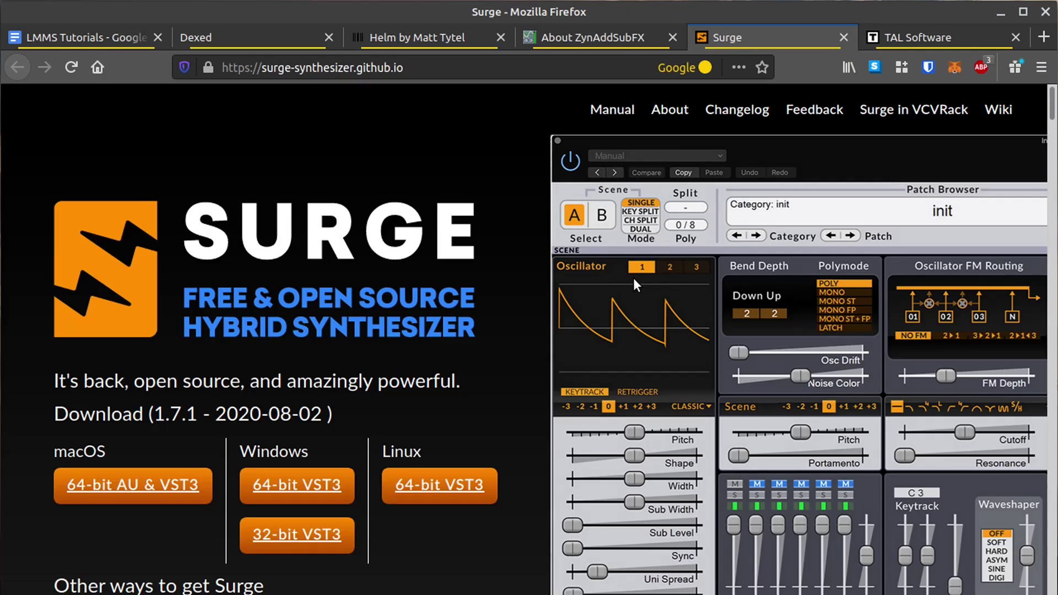
# Scroll the Surge homepage from the download section down to Digital Beauty
pyautogui.scroll(-5, 634, 279)
pyautogui.scroll(-10, 899, 353)
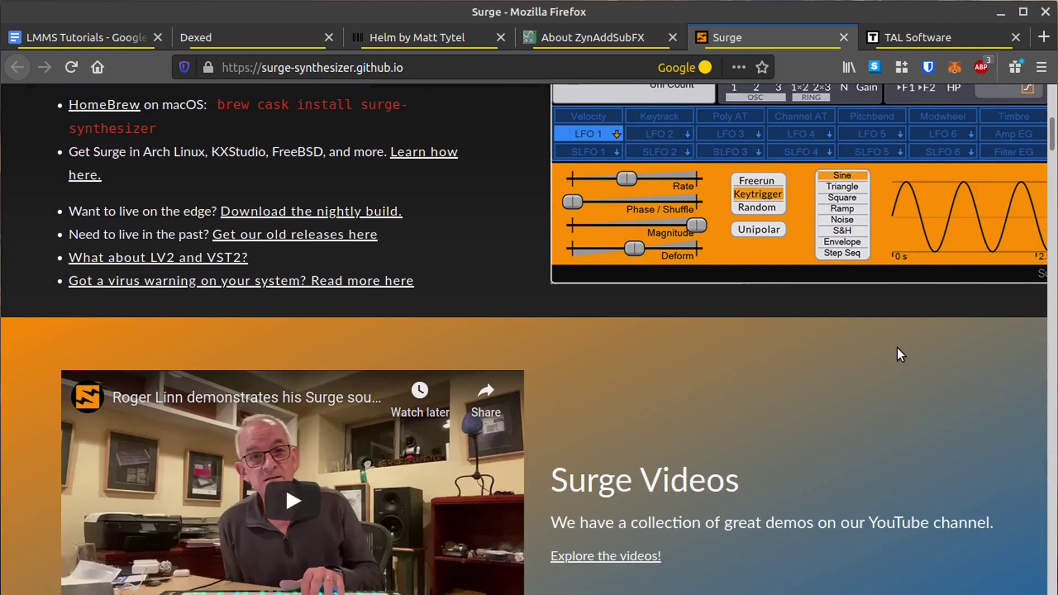
pyautogui.scroll(-6, 898, 348)
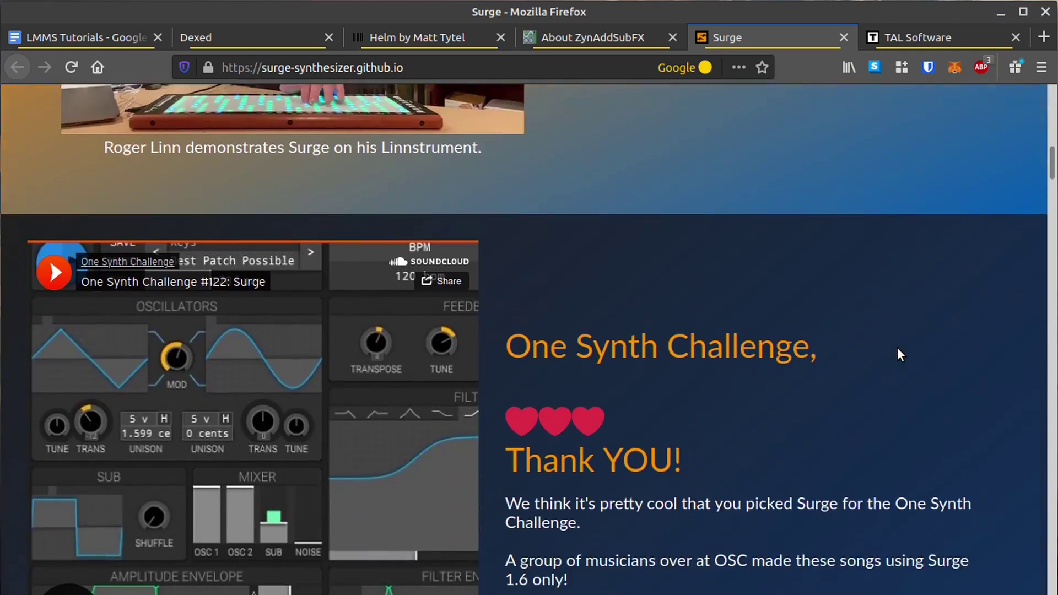
pyautogui.scroll(-11, 897, 348)
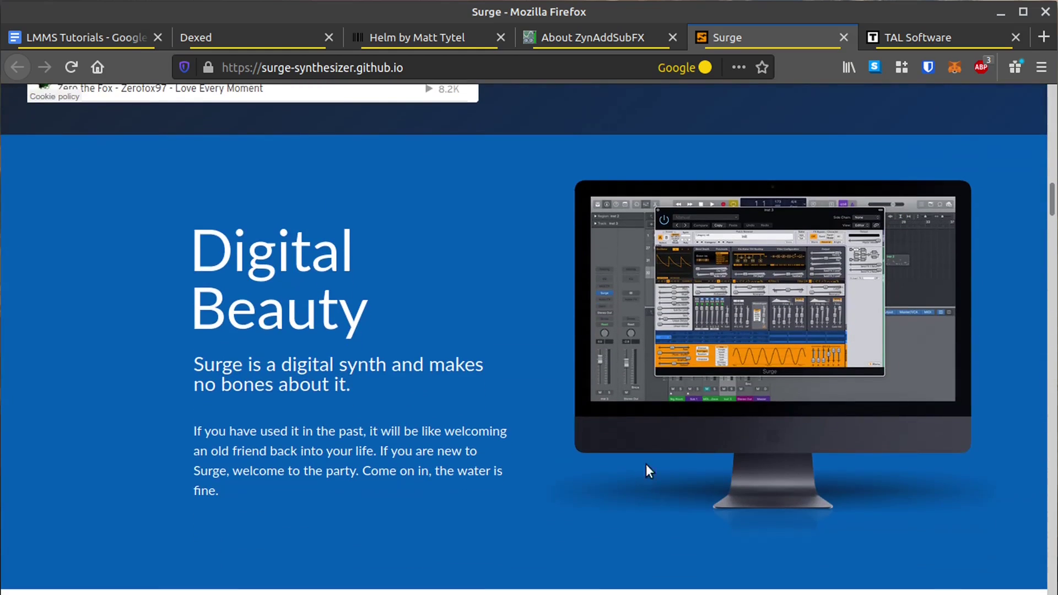
pyautogui.scroll(-4, 647, 466)
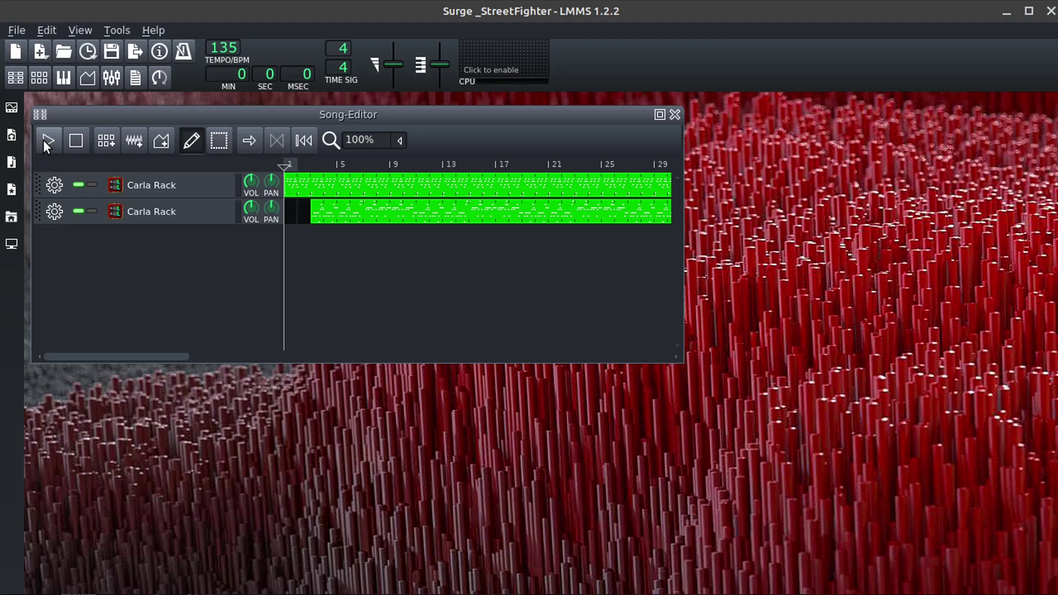
# Start the StreetFighter song and open the first Carla Rack's Surge interface
pyautogui.click(44, 141)
pyautogui.click(147, 212)
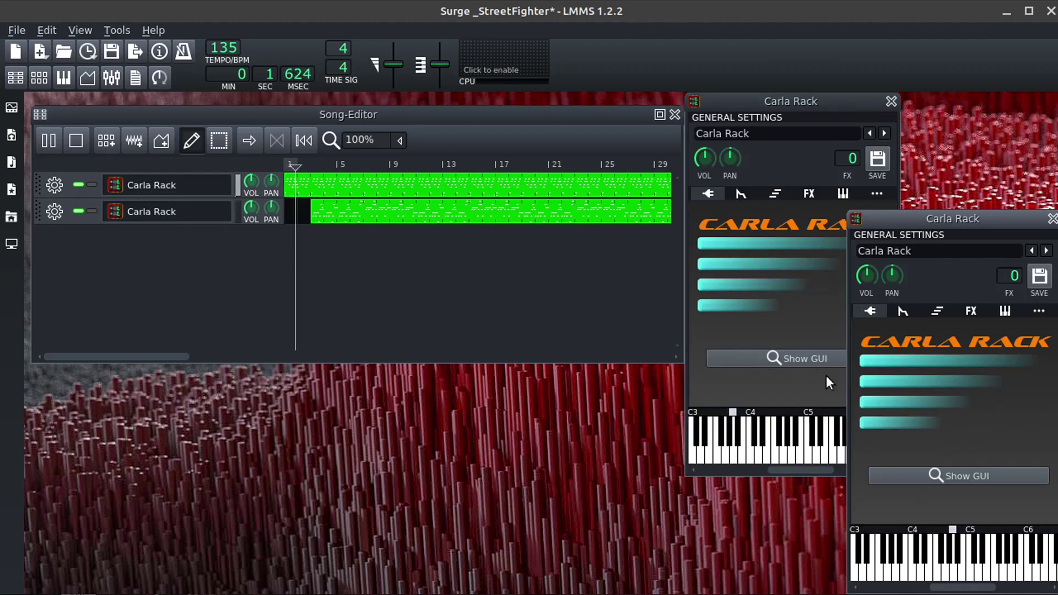
pyautogui.click(783, 358)
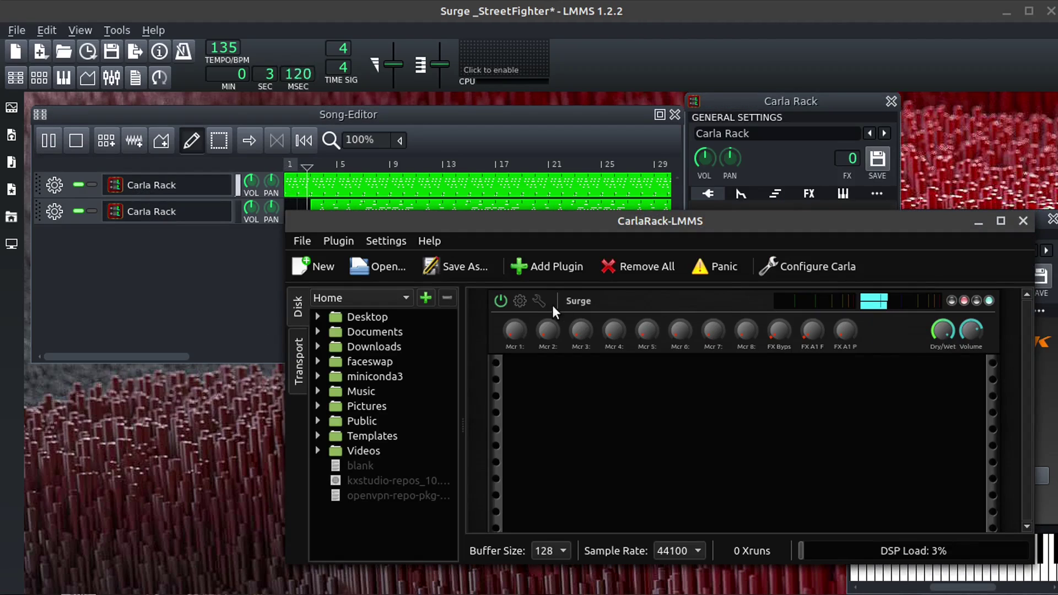
pyautogui.click(518, 299)
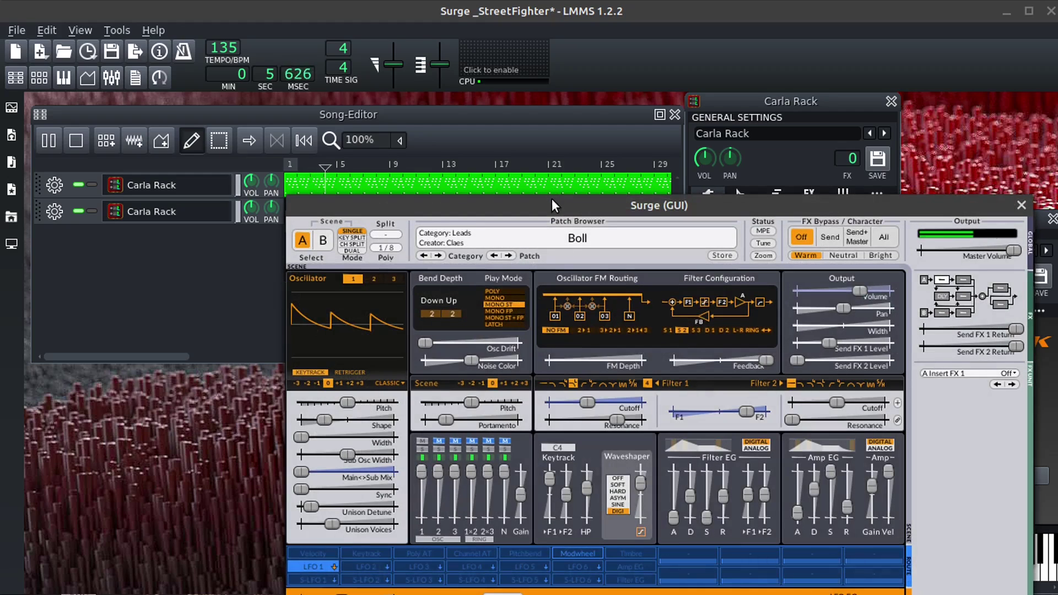
pyautogui.moveTo(552, 200); pyautogui.dragTo(459, 72)
# Step the Surge patch from Roll through Broken One to Butter, then close Surge and open the other Carla rack
pyautogui.click(417, 128)
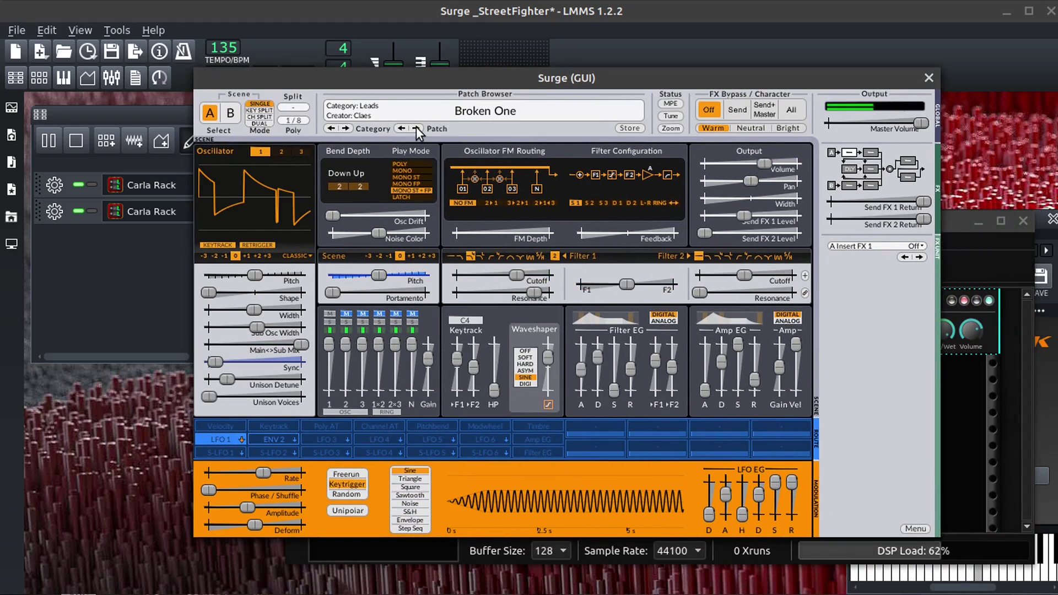
pyautogui.click(415, 127)
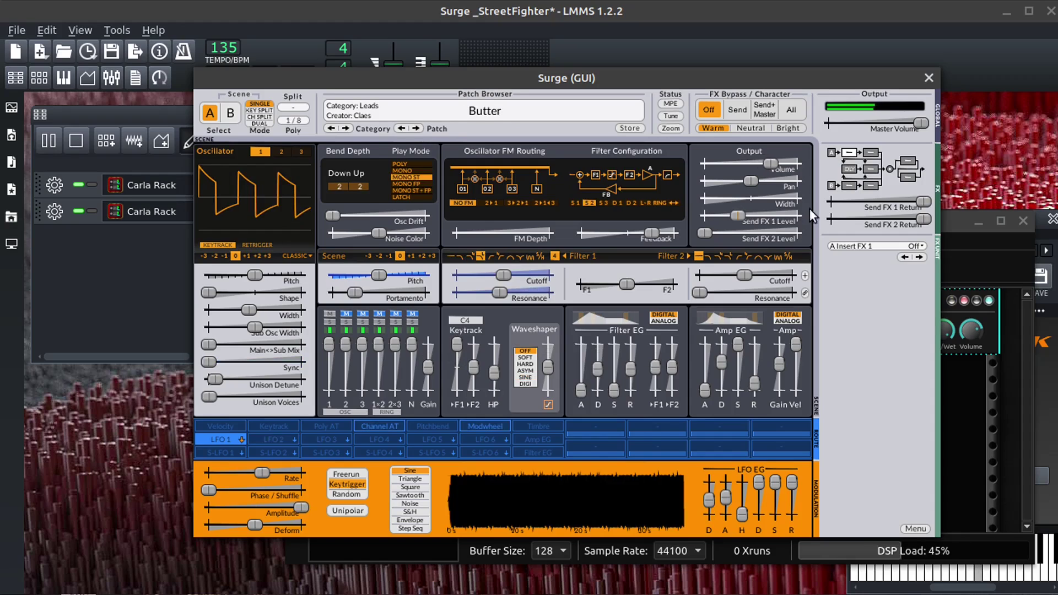
pyautogui.click(1014, 451)
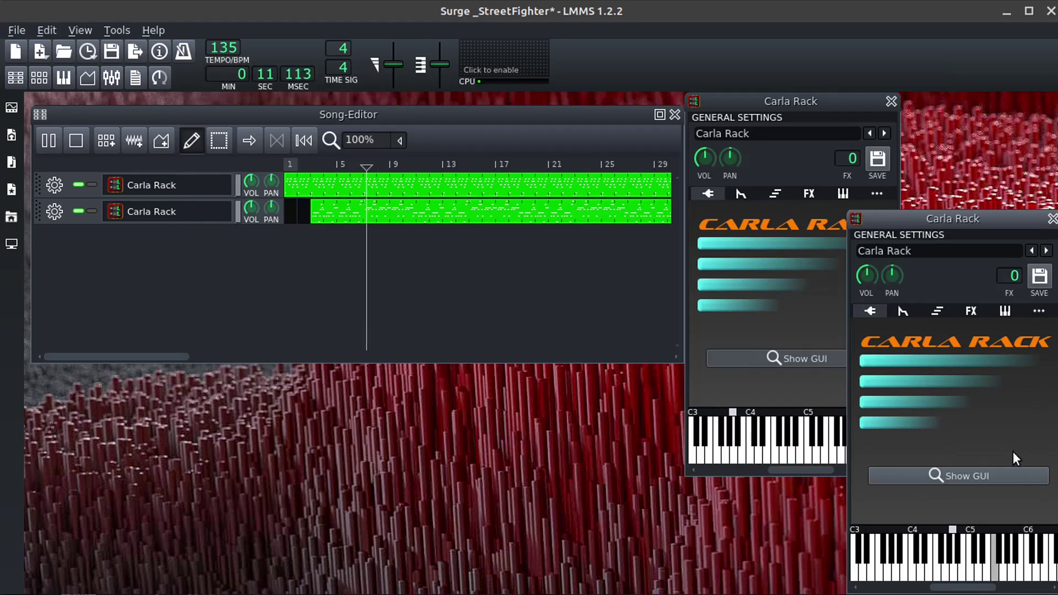
pyautogui.click(991, 482)
# Open this rack's Surge interface and load Baritonosaurus Saxus, then Buggy Brass
pyautogui.click(517, 302)
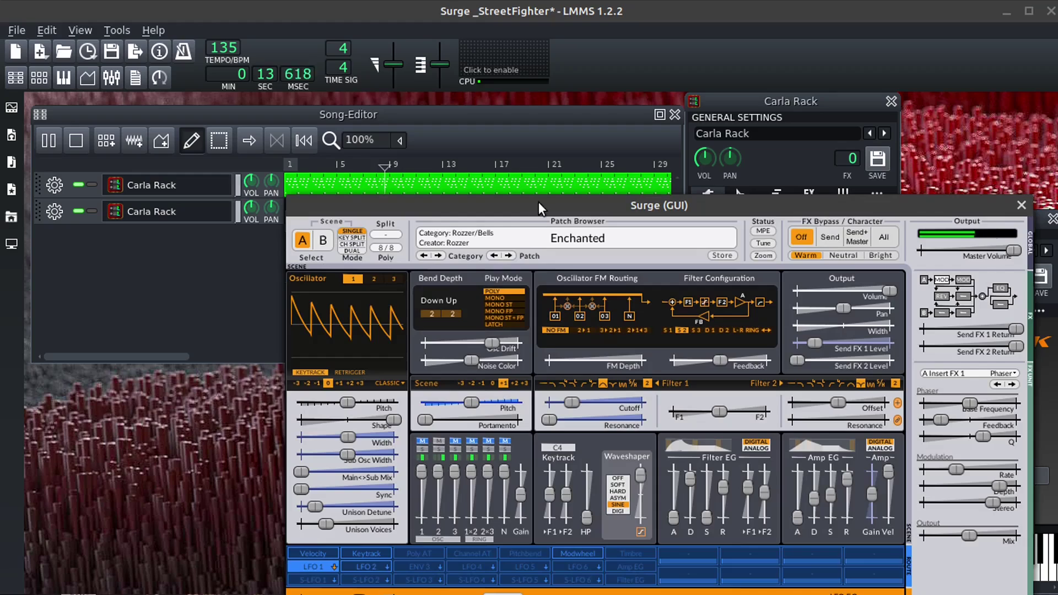
pyautogui.moveTo(538, 202); pyautogui.dragTo(462, 113)
pyautogui.click(462, 113)
pyautogui.moveTo(529, 225)
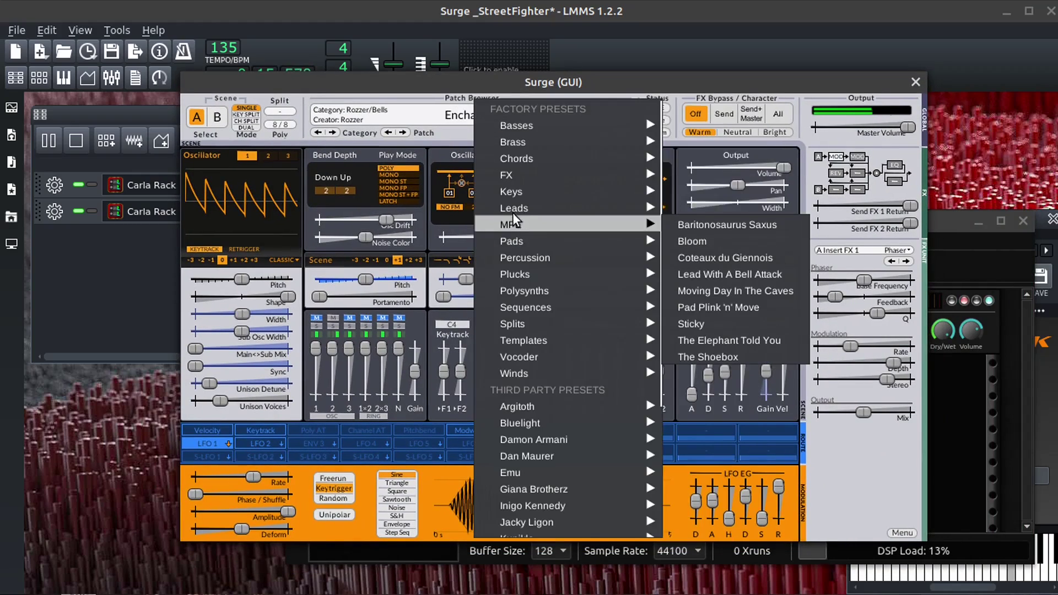
pyautogui.click(715, 227)
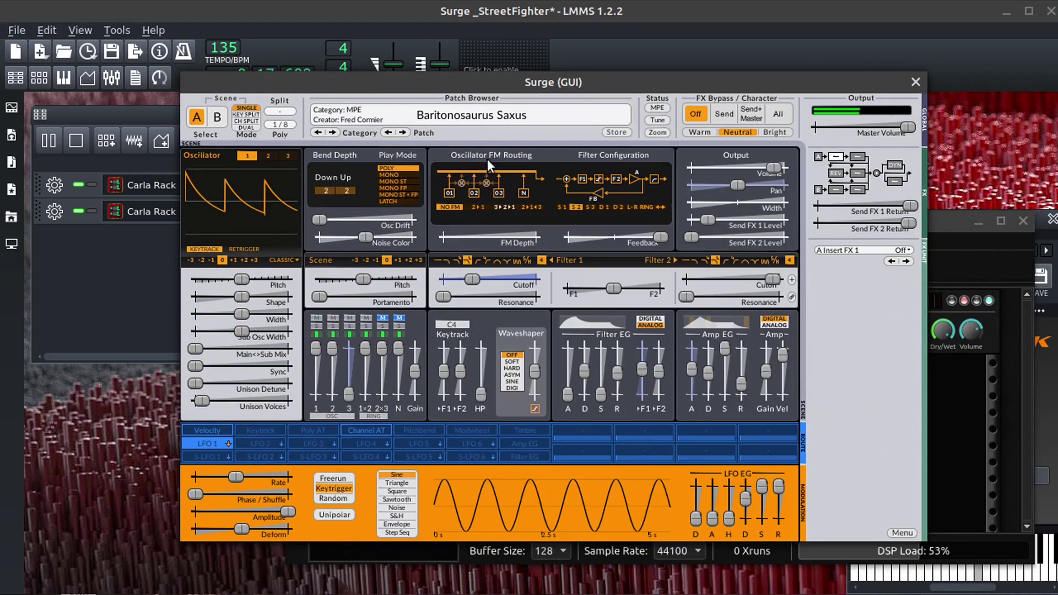
pyautogui.click(428, 117)
pyautogui.moveTo(481, 142)
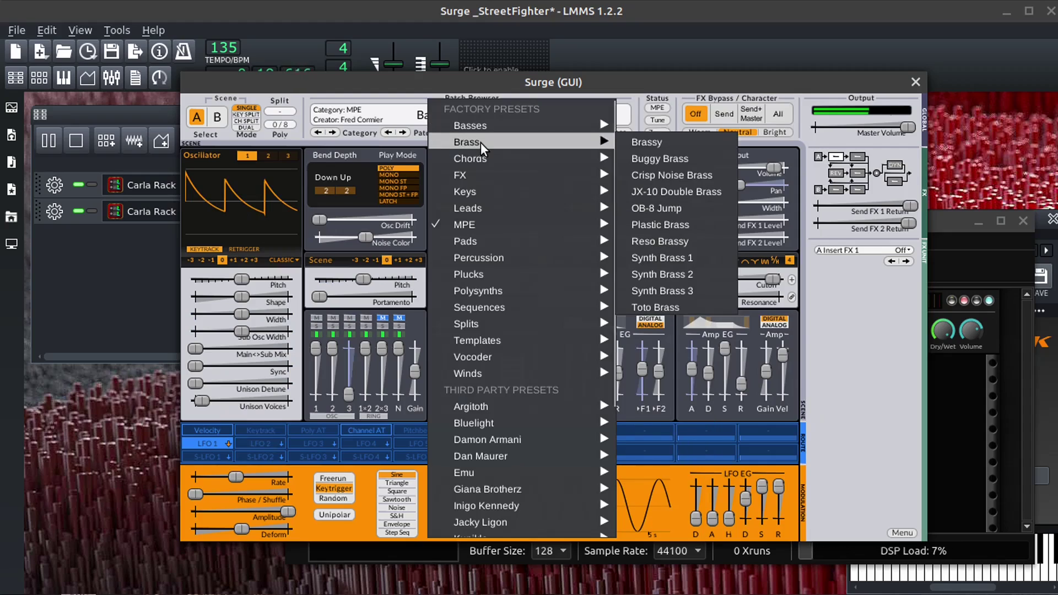
pyautogui.click(666, 161)
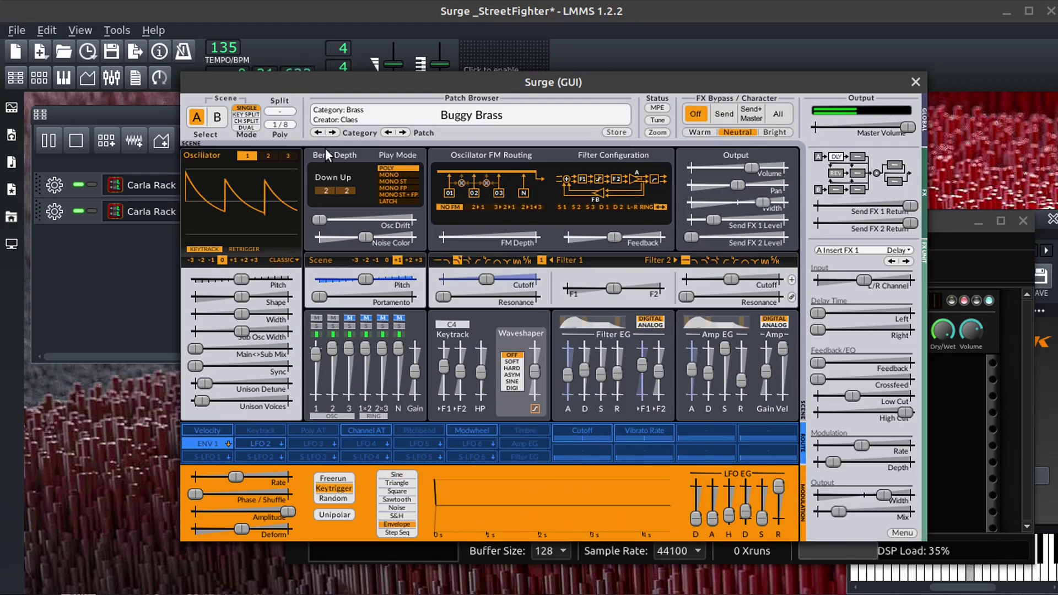
# Lower oscillator pitch to about -1.94, raise scene pitch and portamento, lower cutoff, adjust resonance
pyautogui.click(243, 284)
pyautogui.moveTo(209, 288)
pyautogui.mouseDown()
pyautogui.moveTo(154, 291)
pyautogui.moveTo(221, 300)
pyautogui.mouseUp()
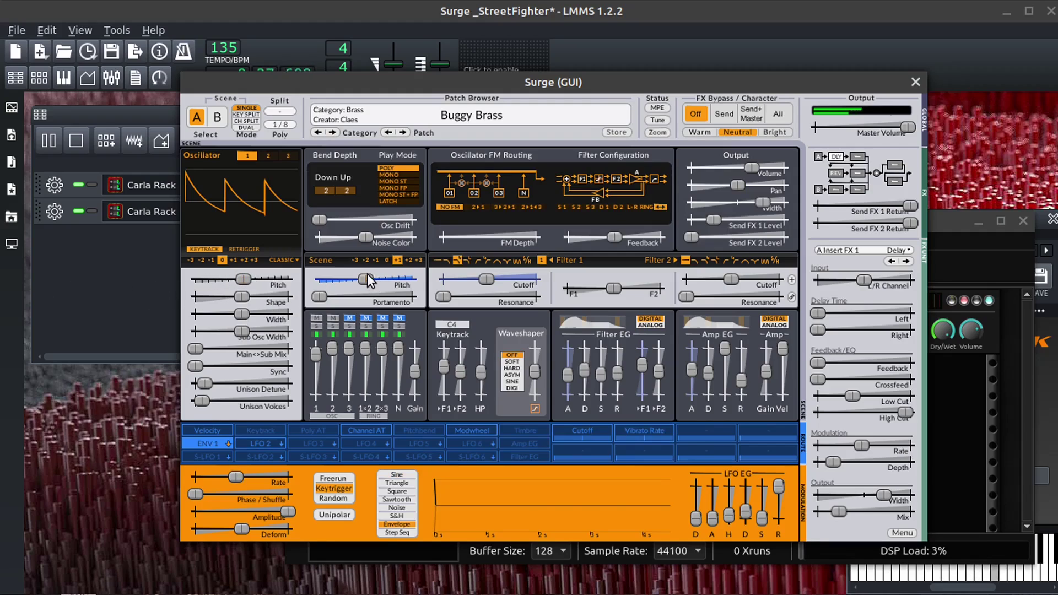
pyautogui.moveTo(368, 276); pyautogui.dragTo(401, 279)
pyautogui.moveTo(318, 298); pyautogui.dragTo(363, 300)
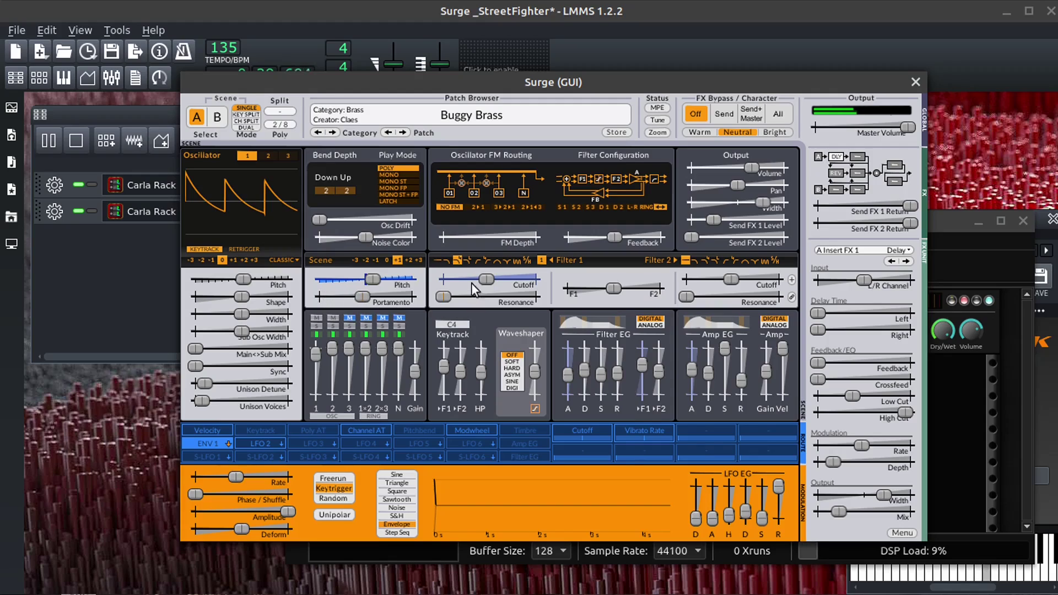
pyautogui.moveTo(486, 280); pyautogui.dragTo(559, 311)
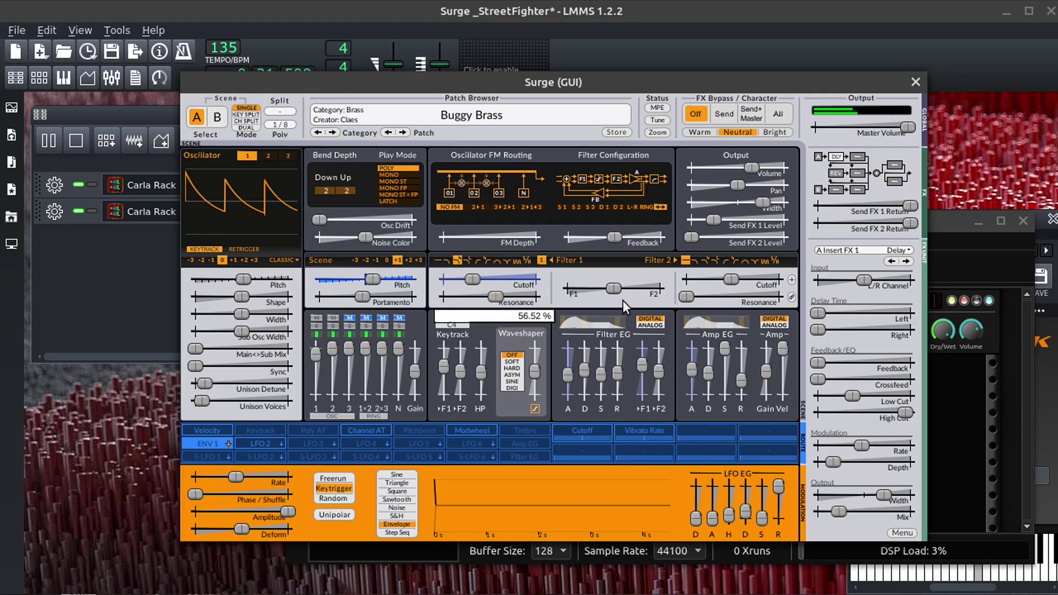
pyautogui.moveTo(725, 307); pyautogui.dragTo(717, 312)
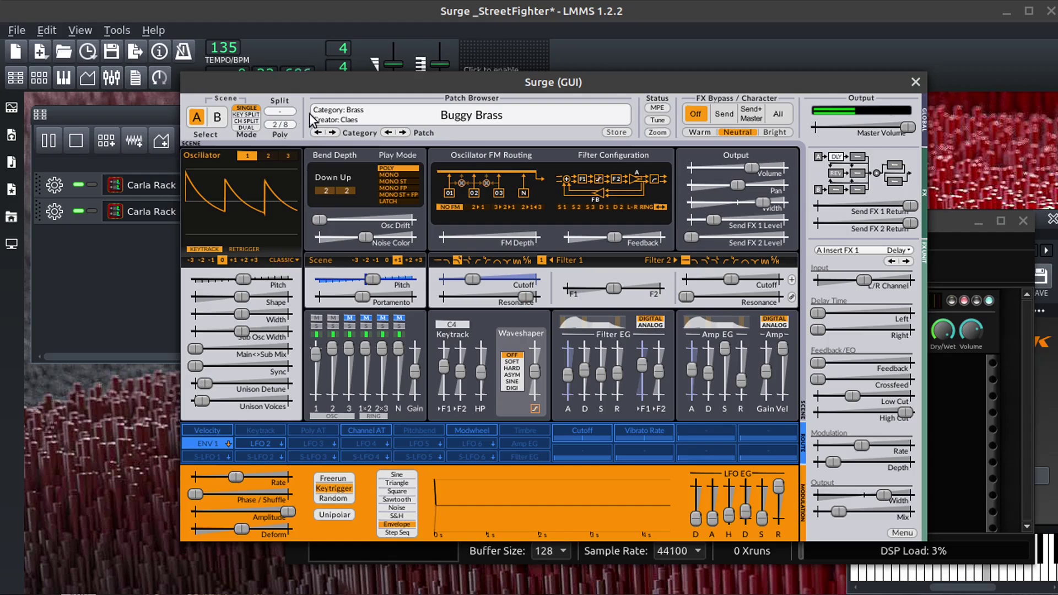
# Audition the next brass patch, the FB Seq patch and the Bass+Drums split patch
pyautogui.click(403, 132)
pyautogui.click(454, 119)
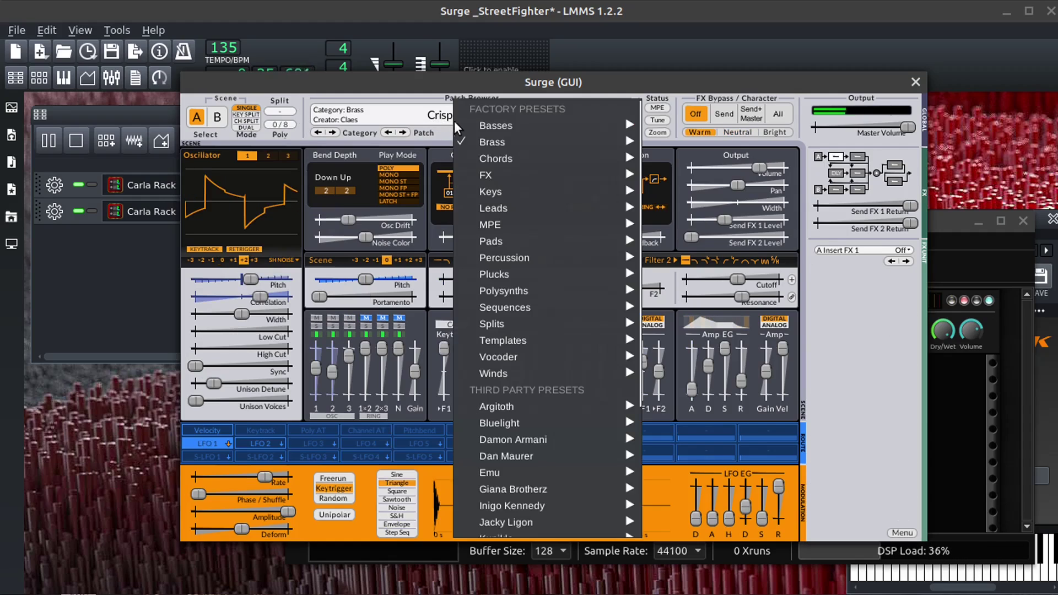
pyautogui.moveTo(504, 306)
pyautogui.click(708, 322)
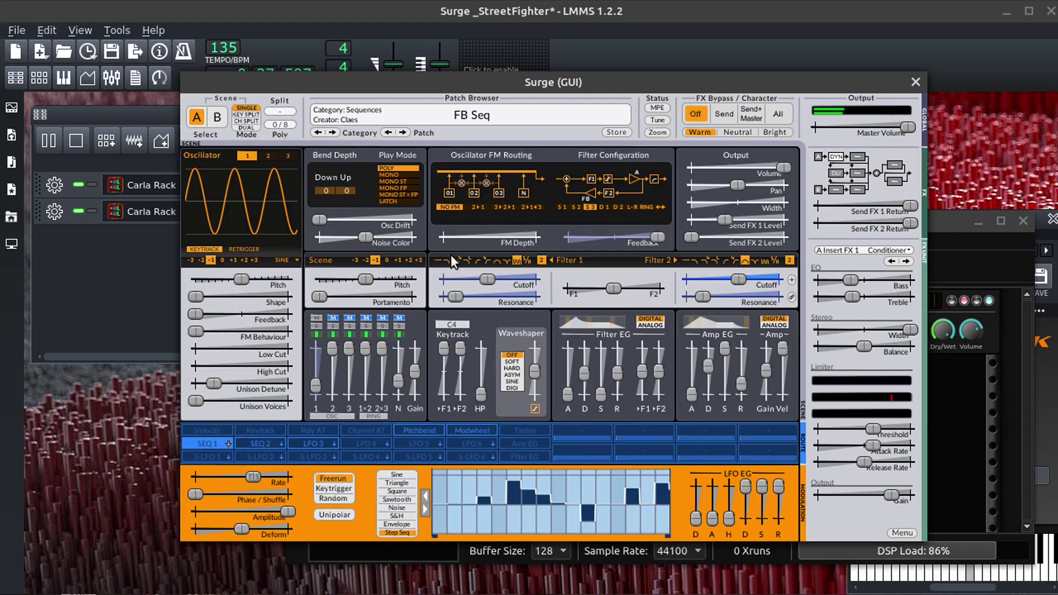
pyautogui.click(397, 114)
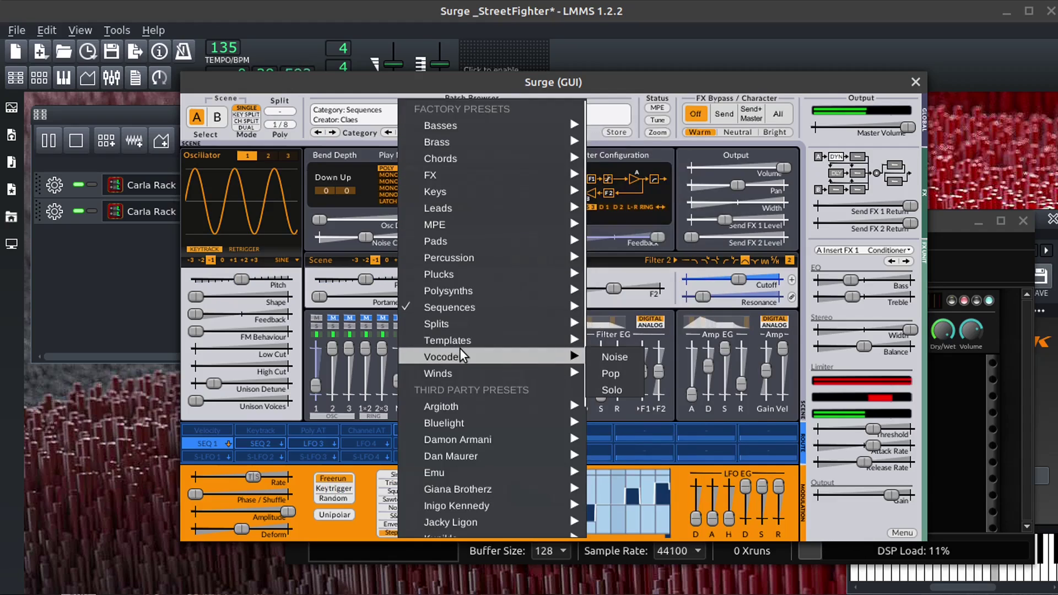
pyautogui.moveTo(459, 344)
pyautogui.moveTo(449, 326)
pyautogui.click(596, 322)
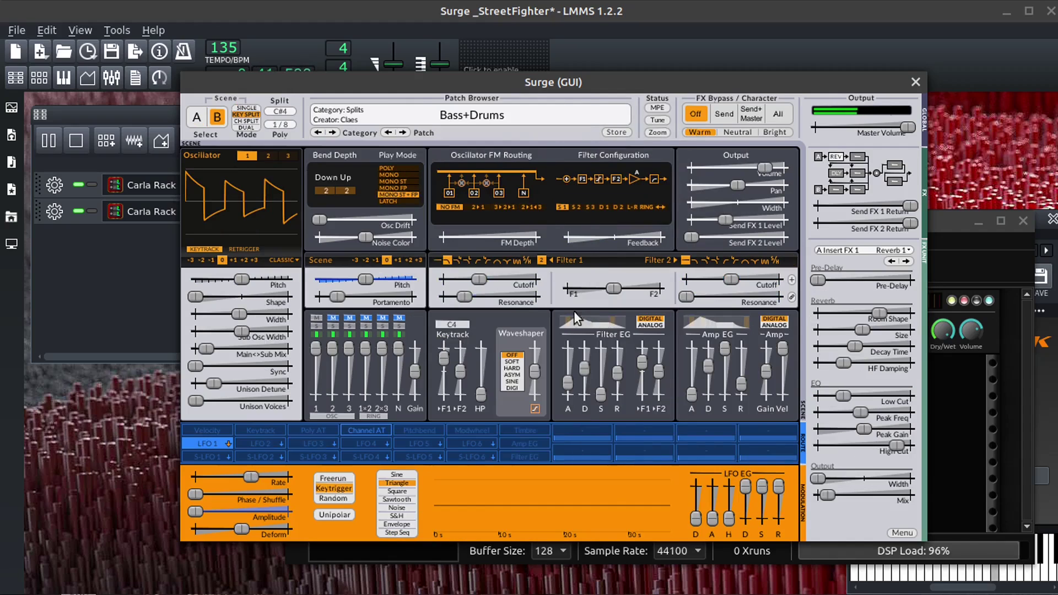
# Load the Calm sequence patch, then the Chaotry FX patch
pyautogui.click(473, 114)
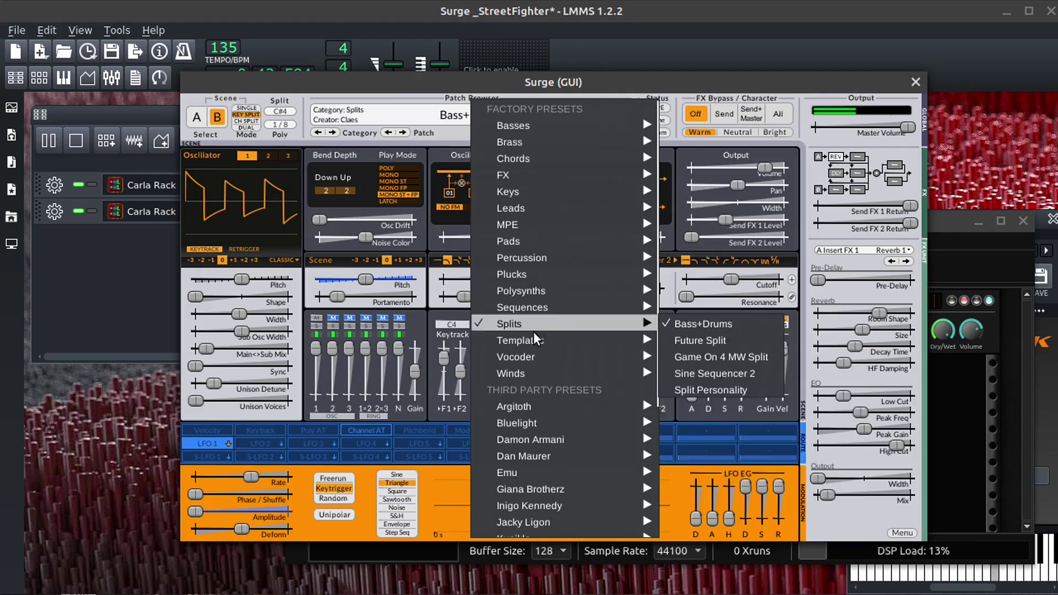
pyautogui.moveTo(524, 341)
pyautogui.moveTo(513, 306)
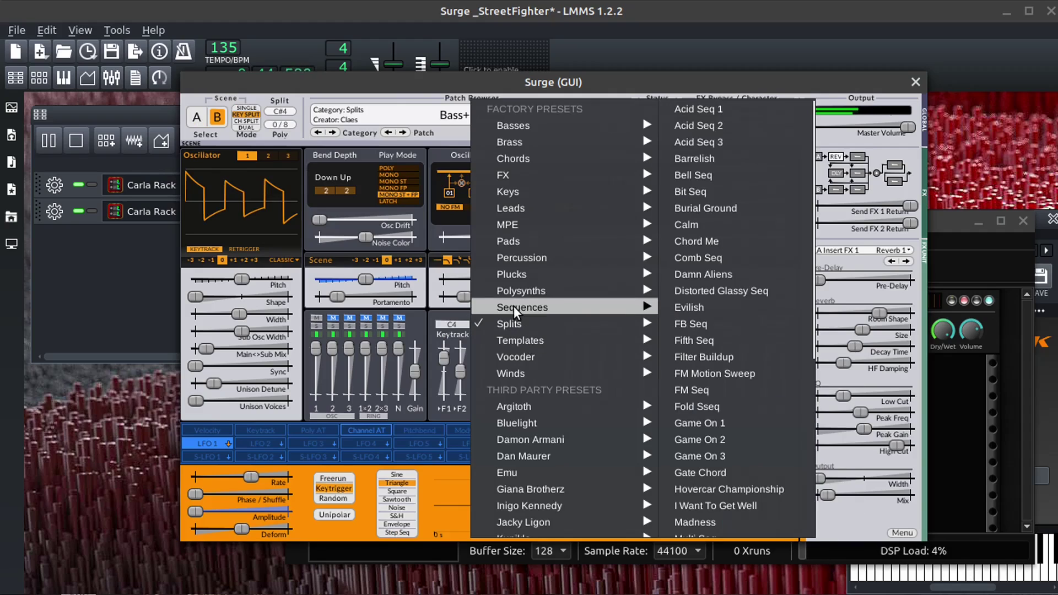
pyautogui.click(692, 230)
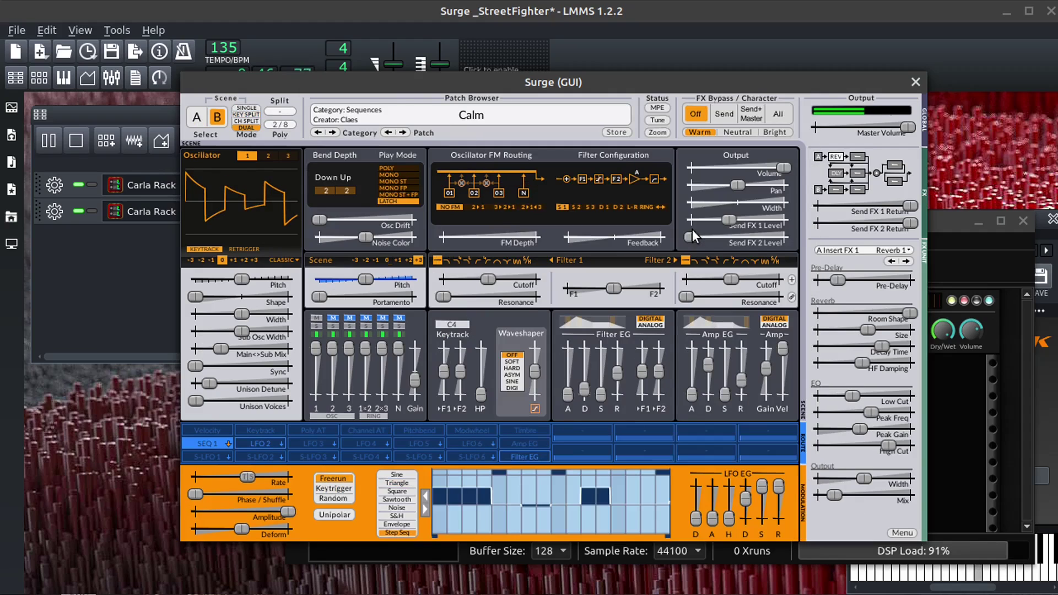
pyautogui.click(442, 117)
pyautogui.moveTo(593, 172)
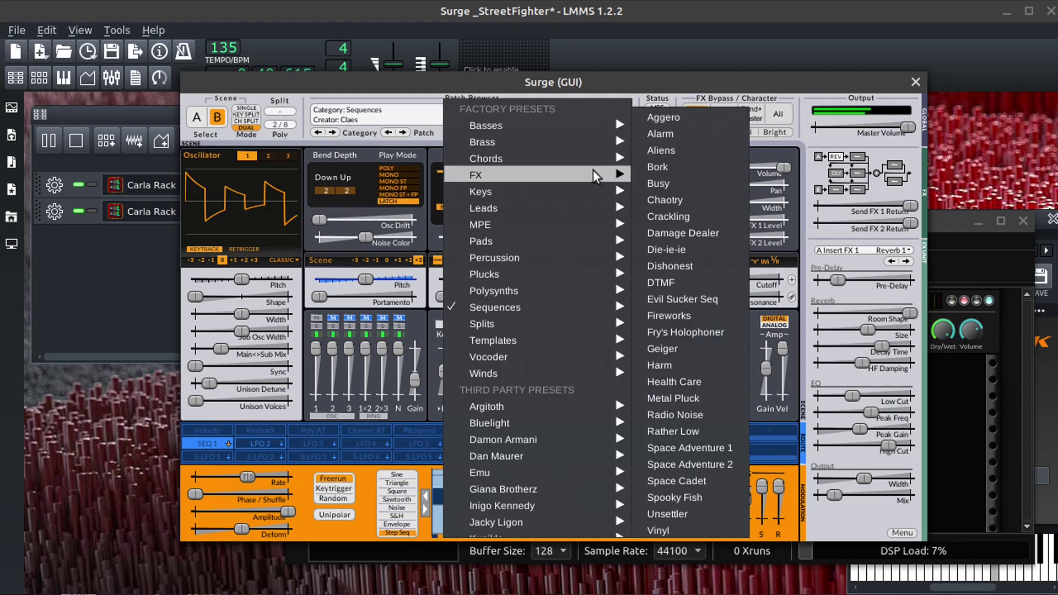
pyautogui.click(682, 197)
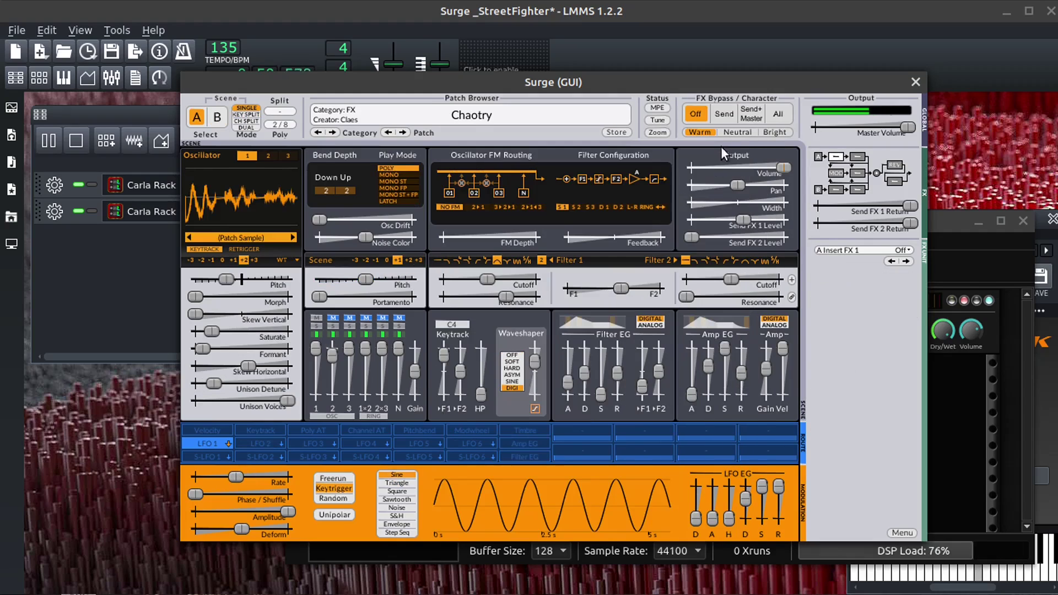
# Step back through Aliens, Alarm and Aggero to Vinyl, then stop song playback
pyautogui.click(390, 133)
pyautogui.click(390, 133)
pyautogui.click(390, 133)
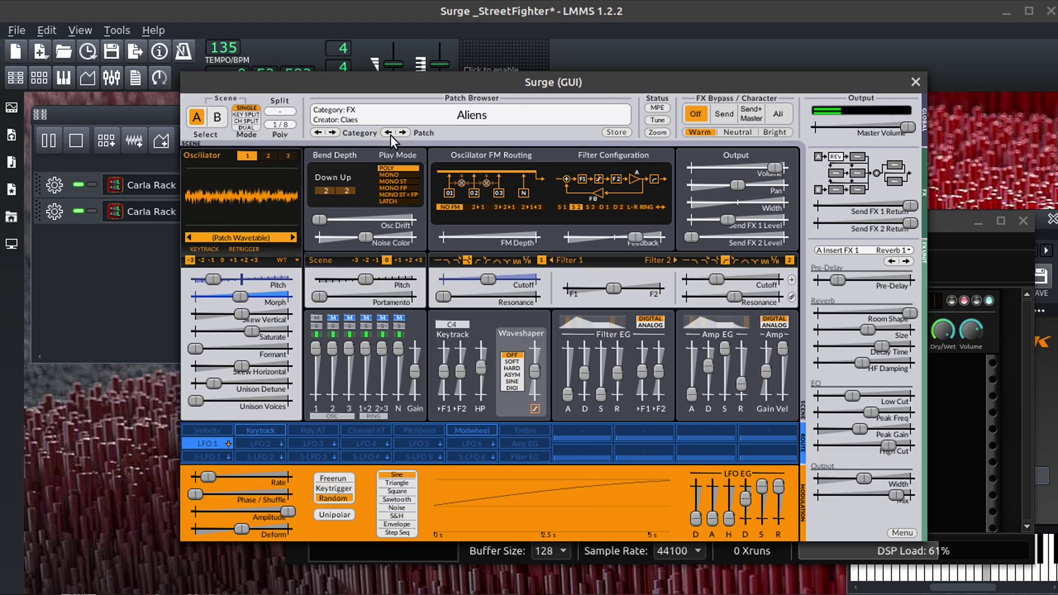
pyautogui.click(386, 133)
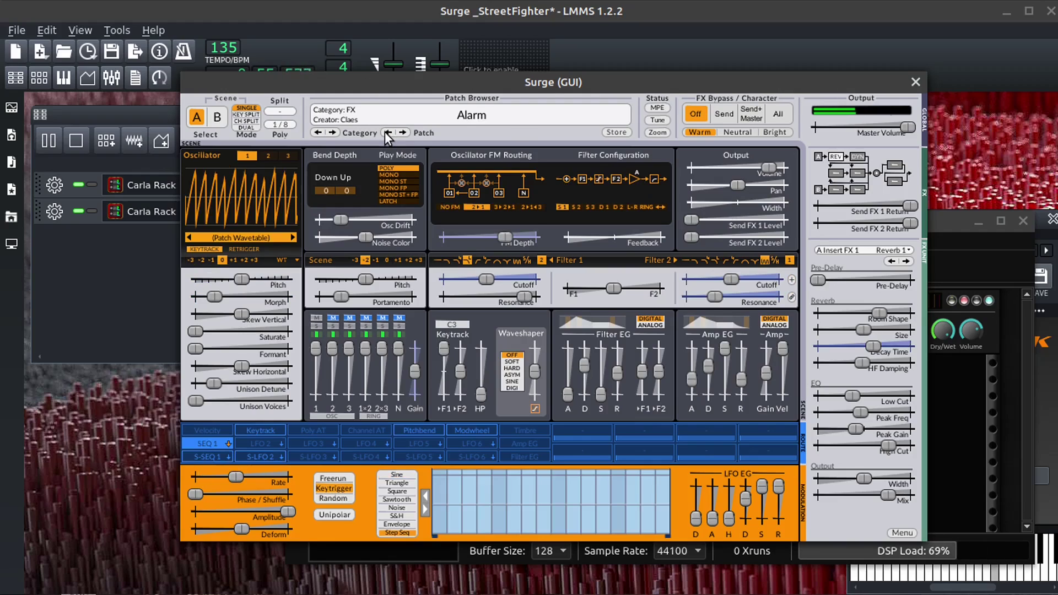
pyautogui.click(388, 133)
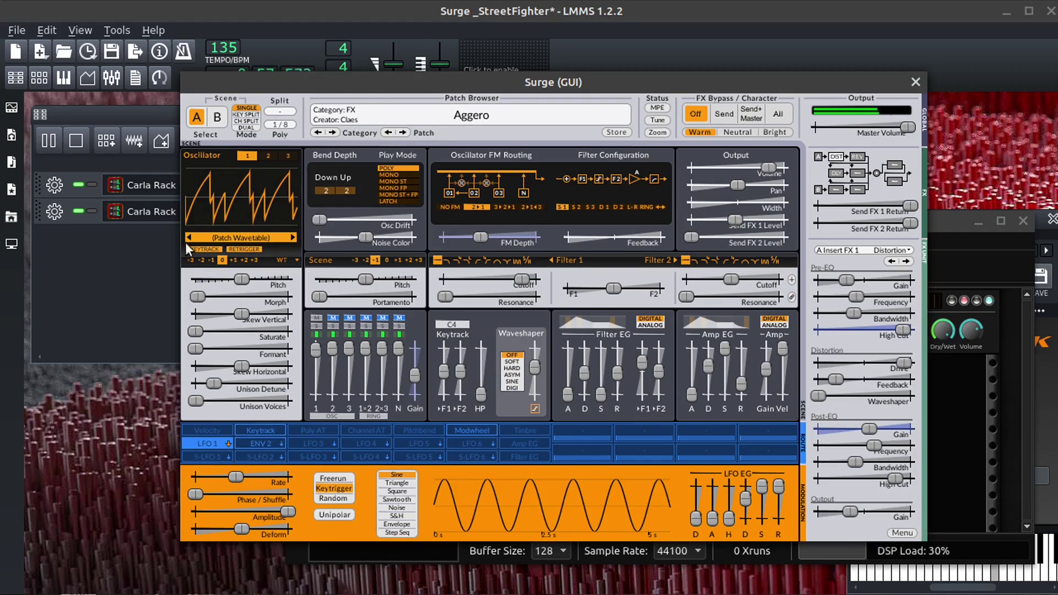
pyautogui.click(390, 133)
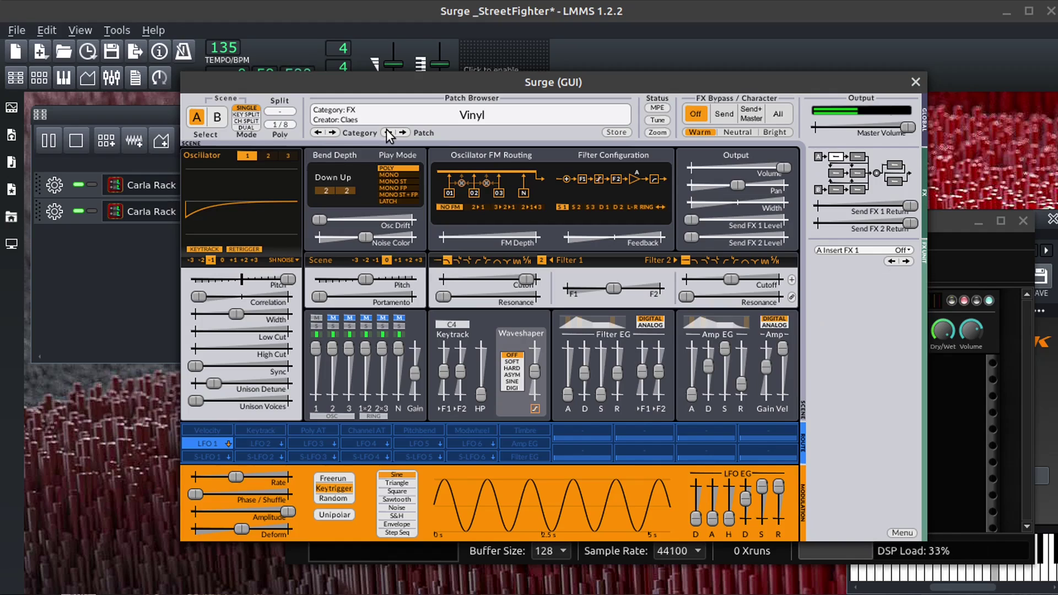
pyautogui.click(78, 141)
pyautogui.click(76, 141)
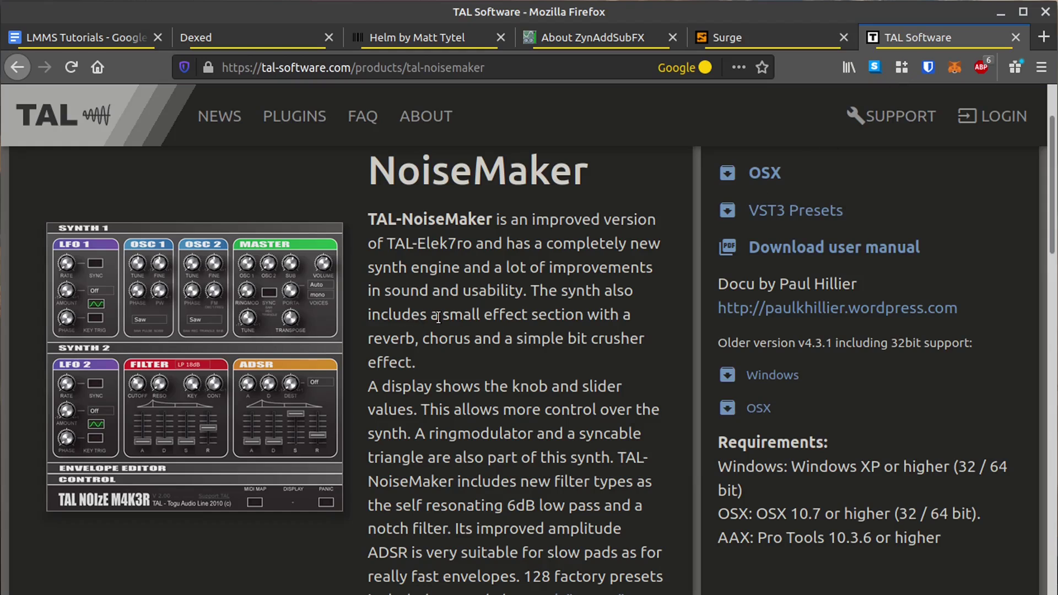
# Scroll the TAL-NoiseMaker features, view the DEMOS section, then show the REVIEWS tab
pyautogui.scroll(-10, 586, 346)
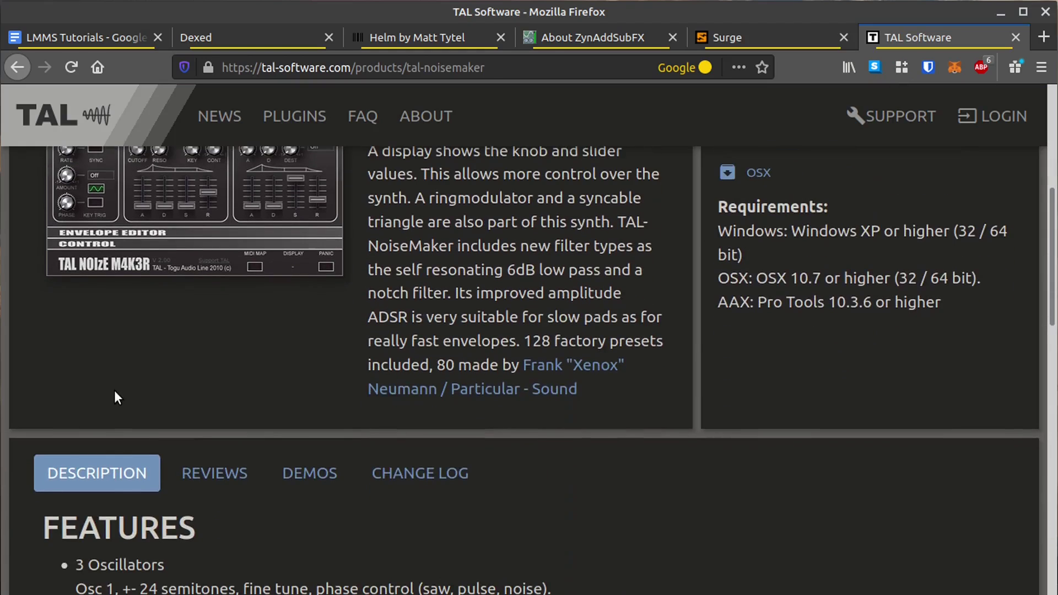
pyautogui.scroll(-10, 284, 379)
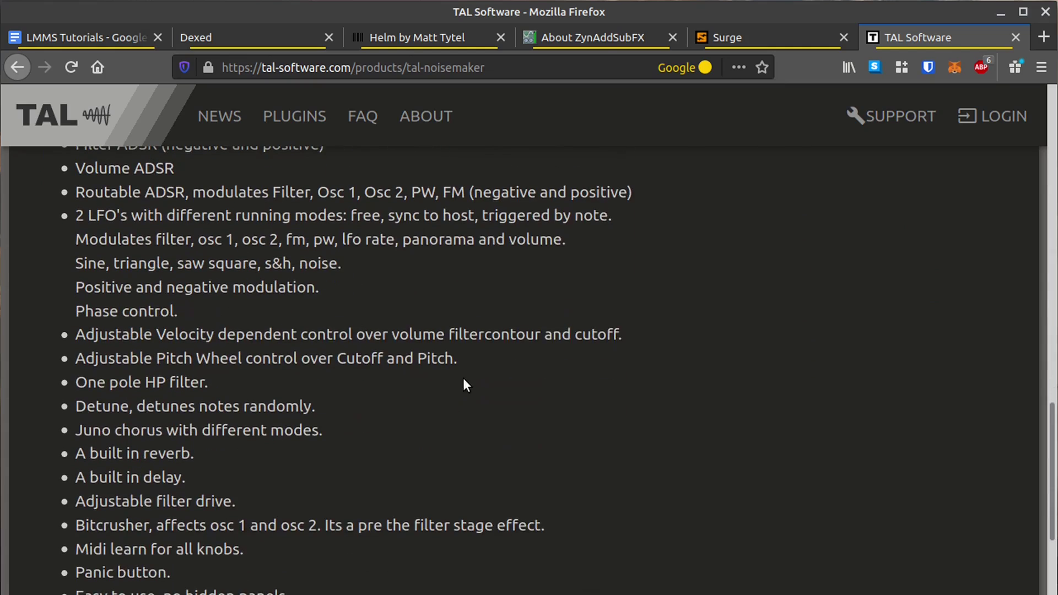
pyautogui.scroll(10, 550, 380)
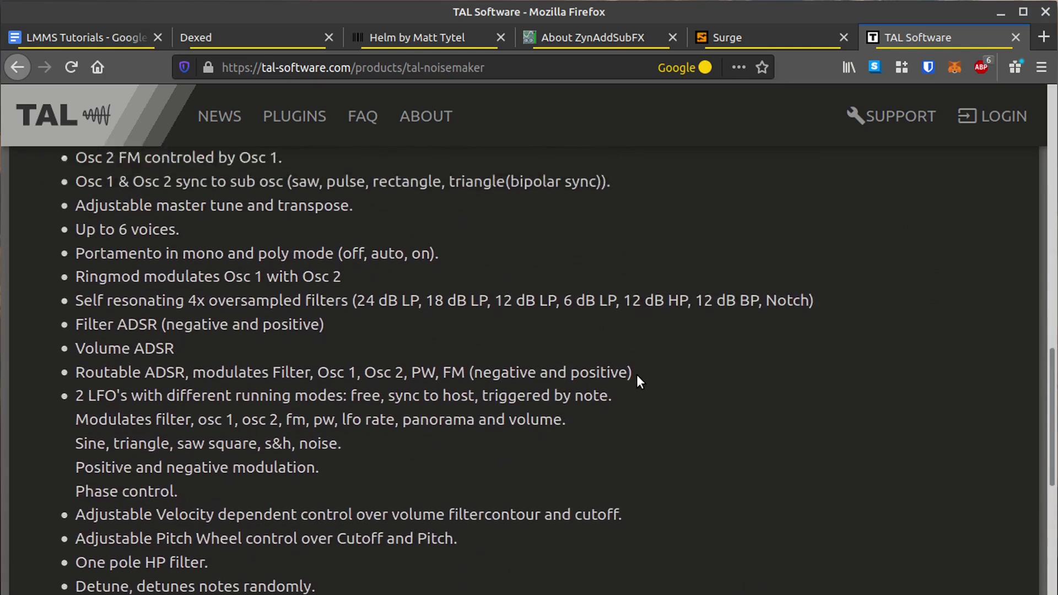
pyautogui.scroll(4, 714, 378)
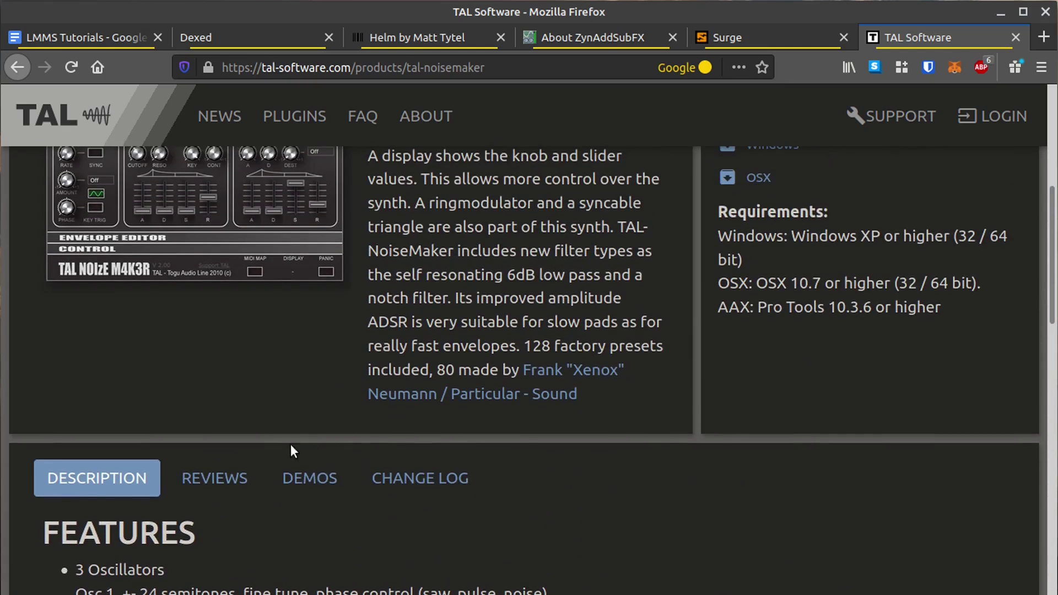
pyautogui.click(305, 478)
pyautogui.scroll(-4, 320, 411)
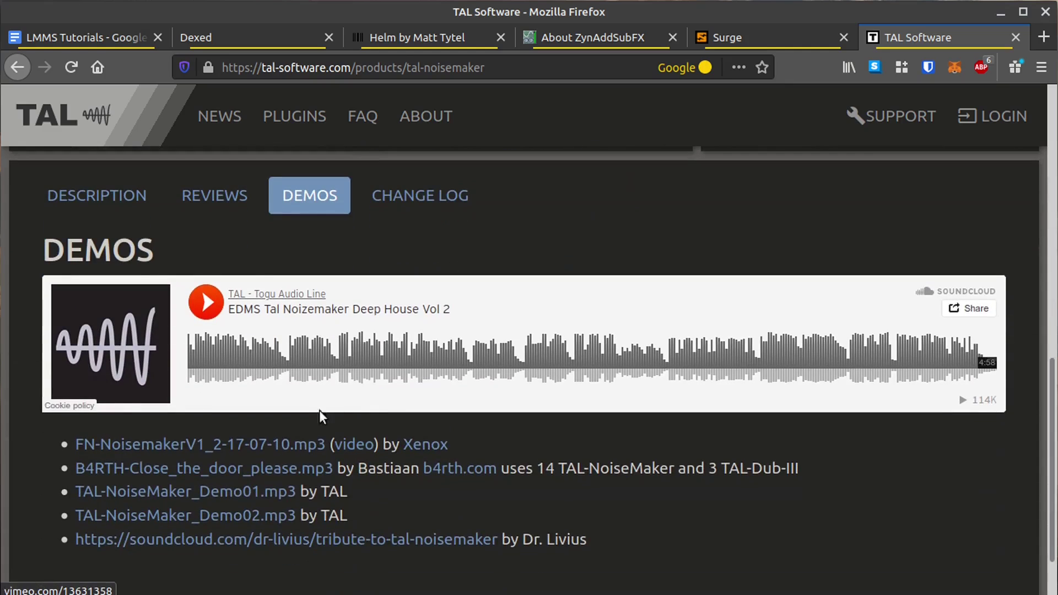
pyautogui.click(208, 209)
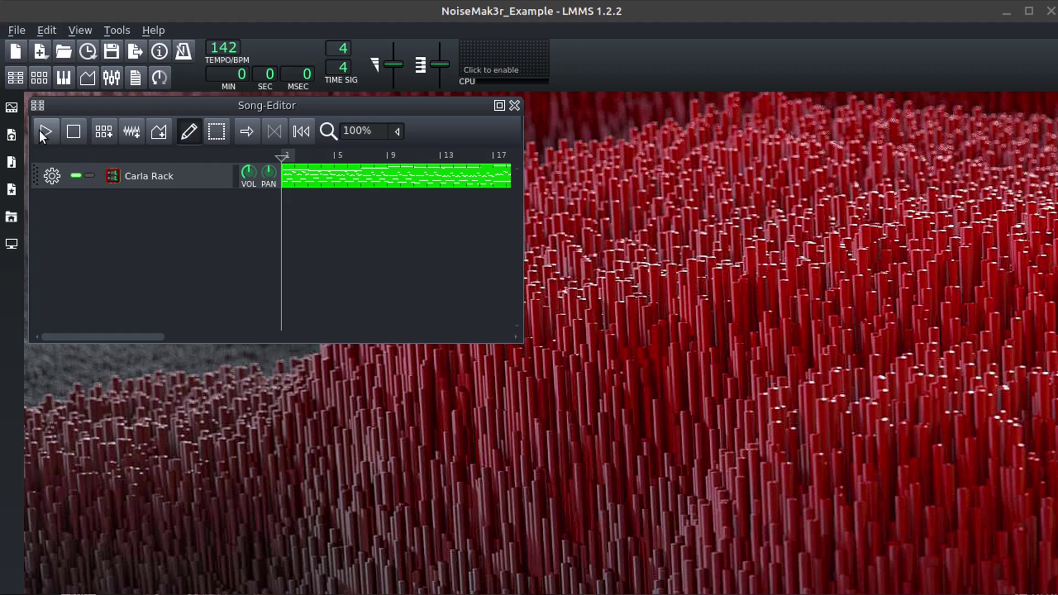
# Play the NoiseMak3r song, open the Carla Rack's Noize Mak3r interface and expand SYNTH 2
pyautogui.click(43, 132)
pyautogui.click(173, 182)
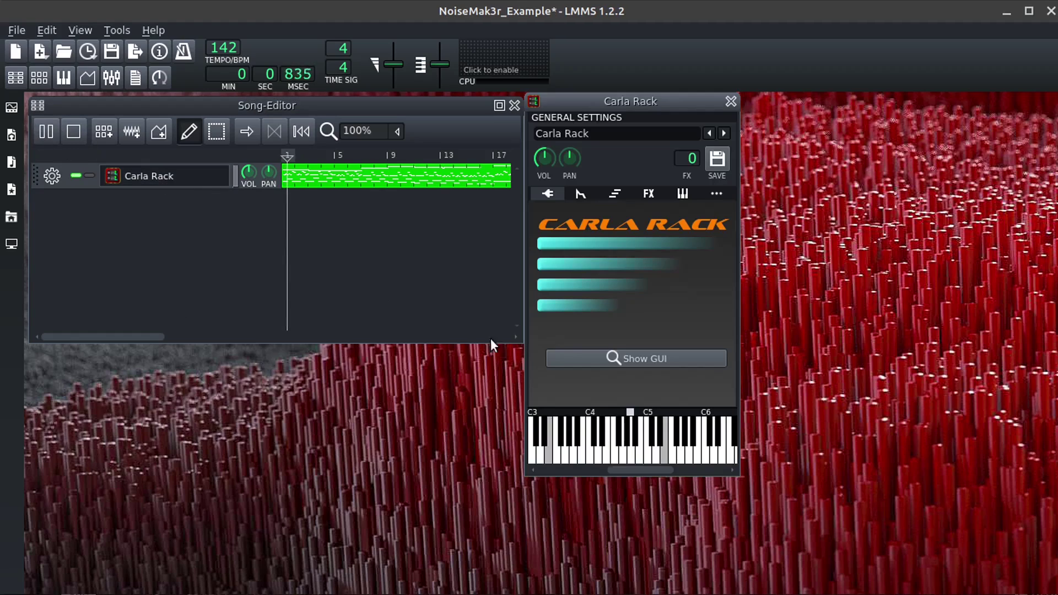
pyautogui.click(604, 364)
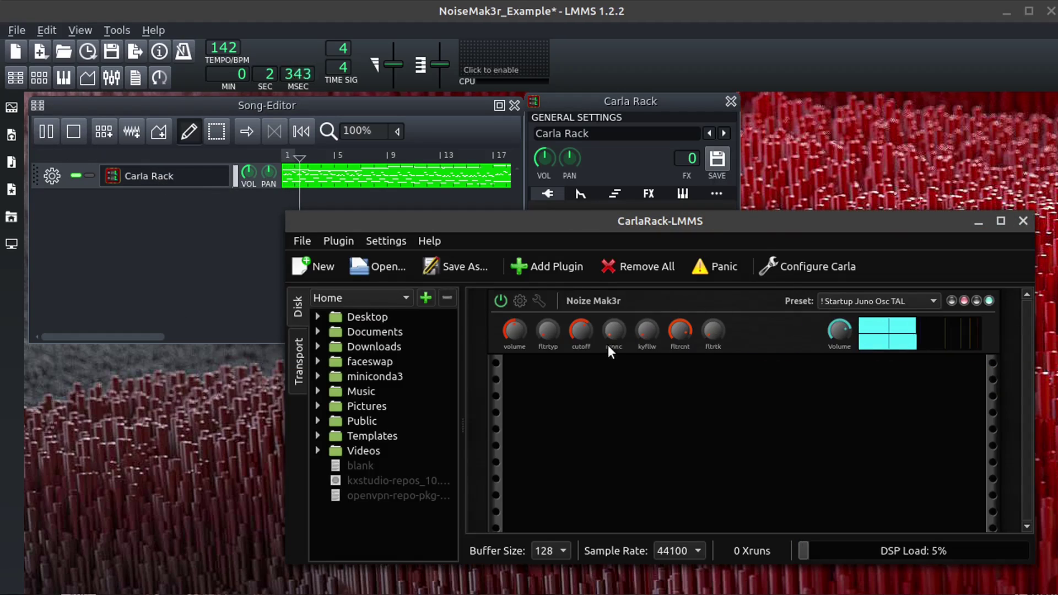
pyautogui.click(517, 301)
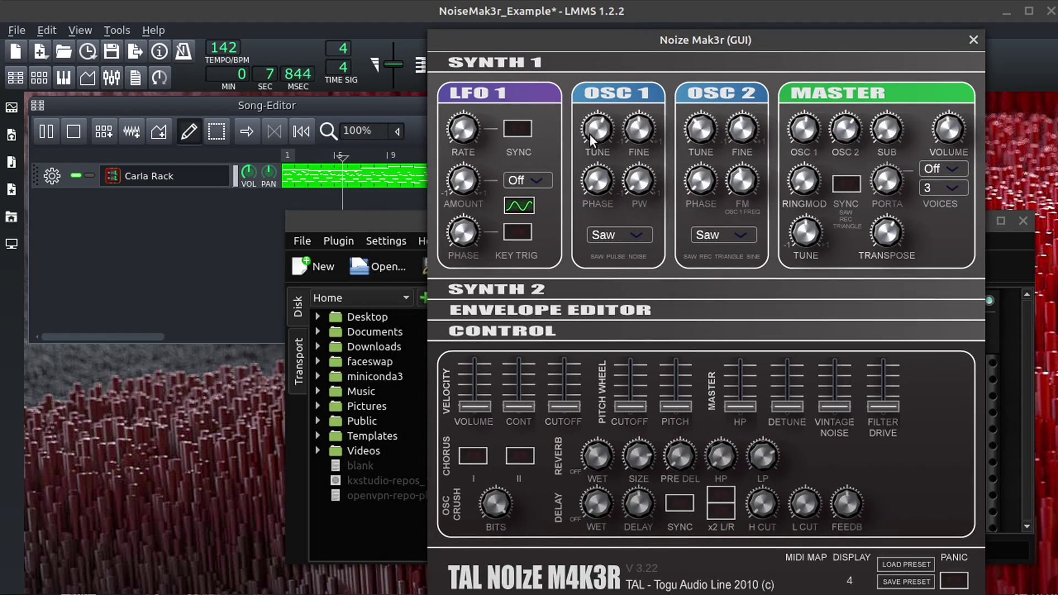
pyautogui.click(495, 294)
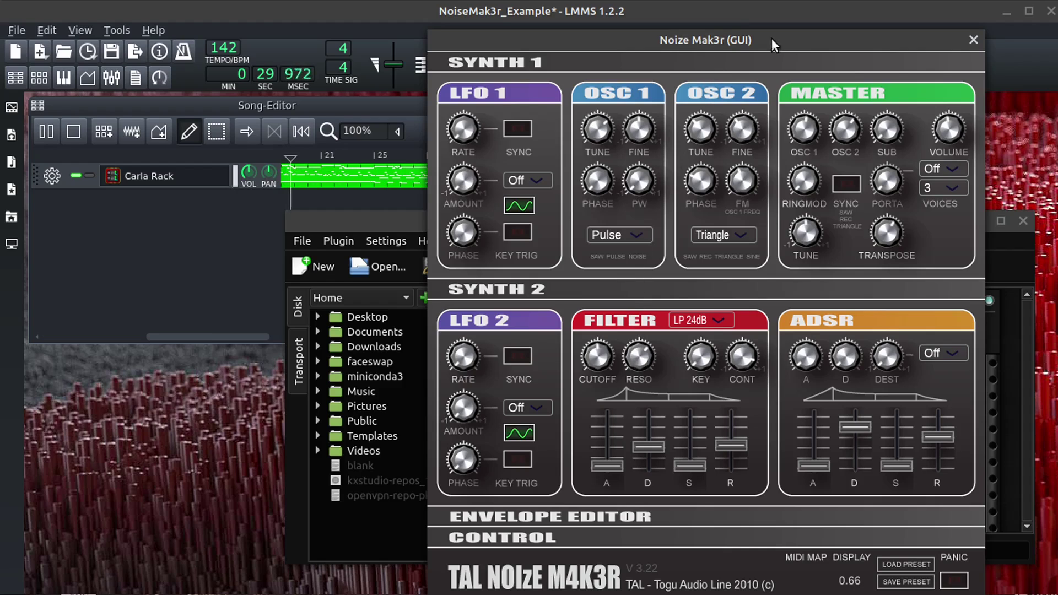
# Close the full synth window and audition the ARP C64 IV FN and BS Justice TAL presets
pyautogui.click(972, 43)
pyautogui.click(866, 301)
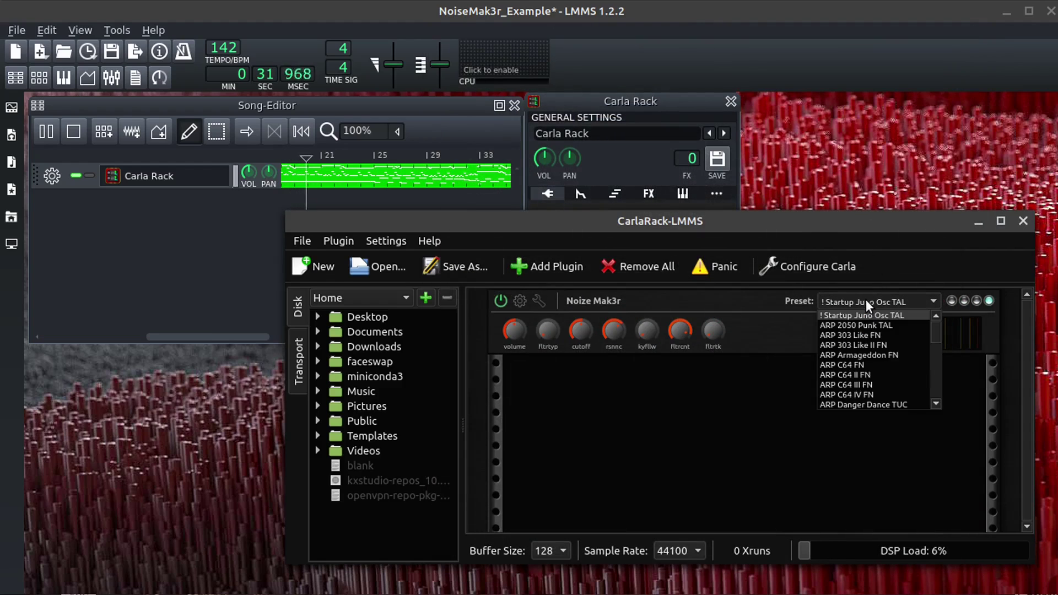
pyautogui.click(846, 395)
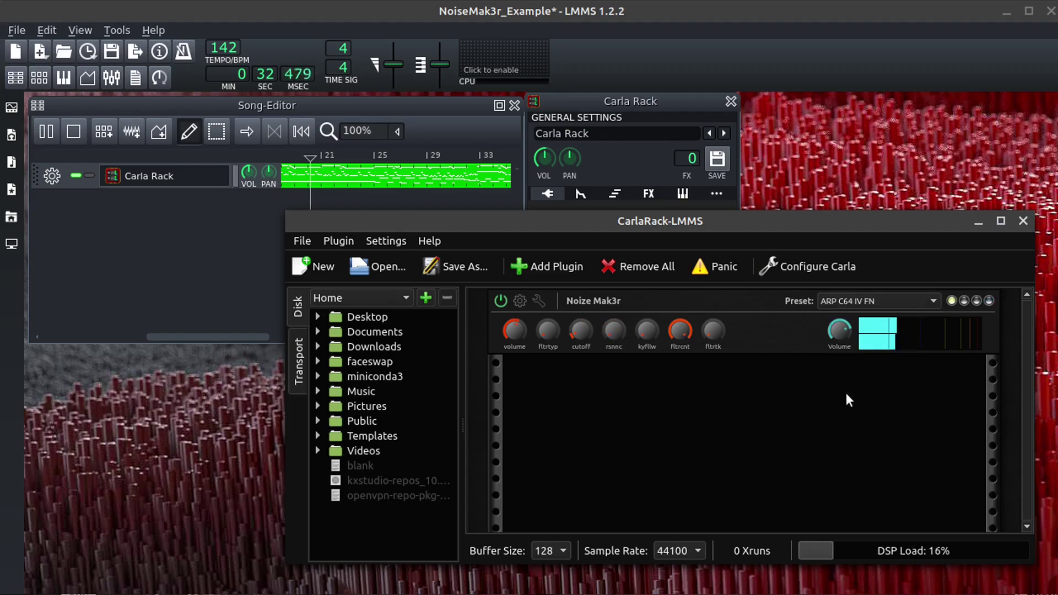
pyautogui.click(921, 300)
pyautogui.scroll(-5, 872, 369)
pyautogui.click(872, 368)
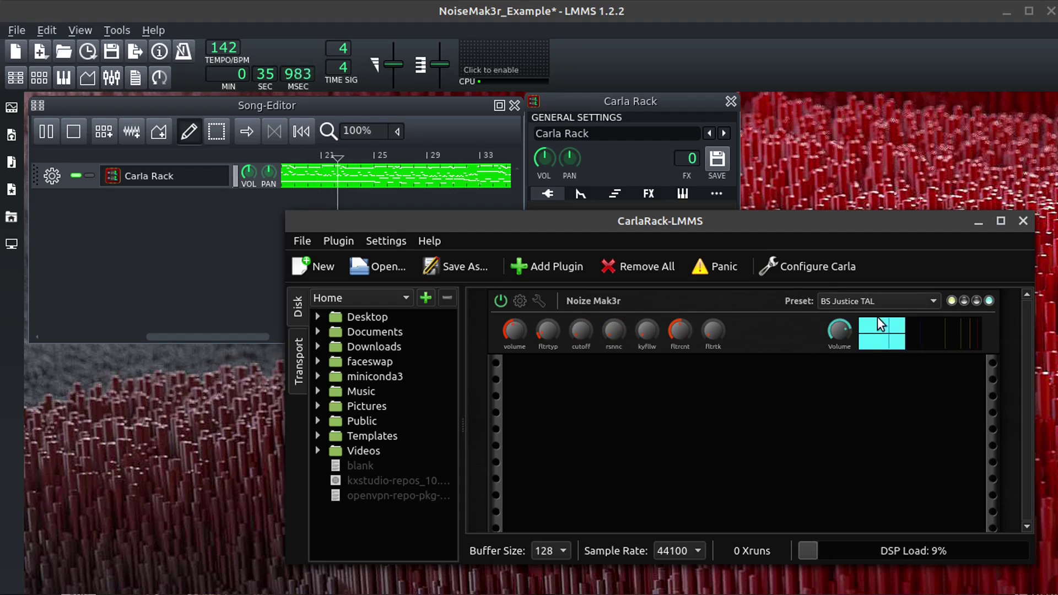
# Audition the KB Sawberry Milkshake TU and KB Smooth Sine TAL presets
pyautogui.click(859, 302)
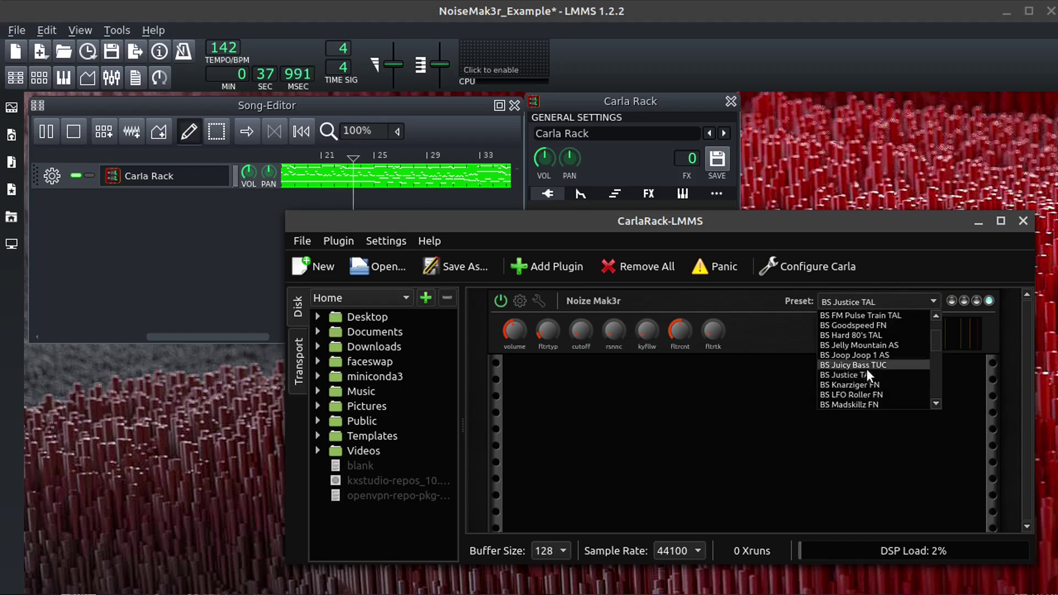
pyautogui.scroll(-10, 869, 375)
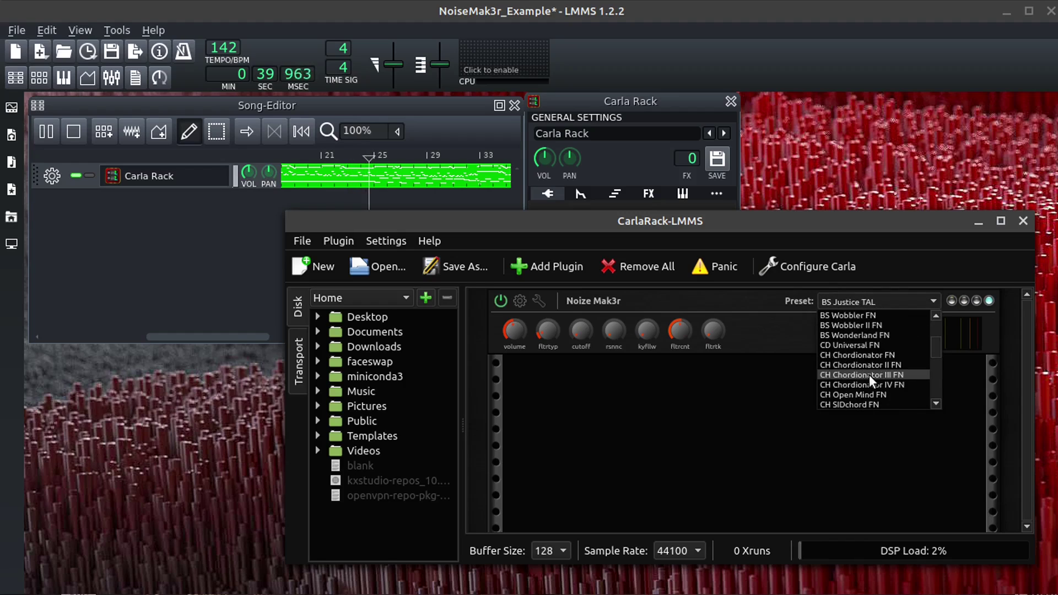
pyautogui.scroll(-15, 869, 375)
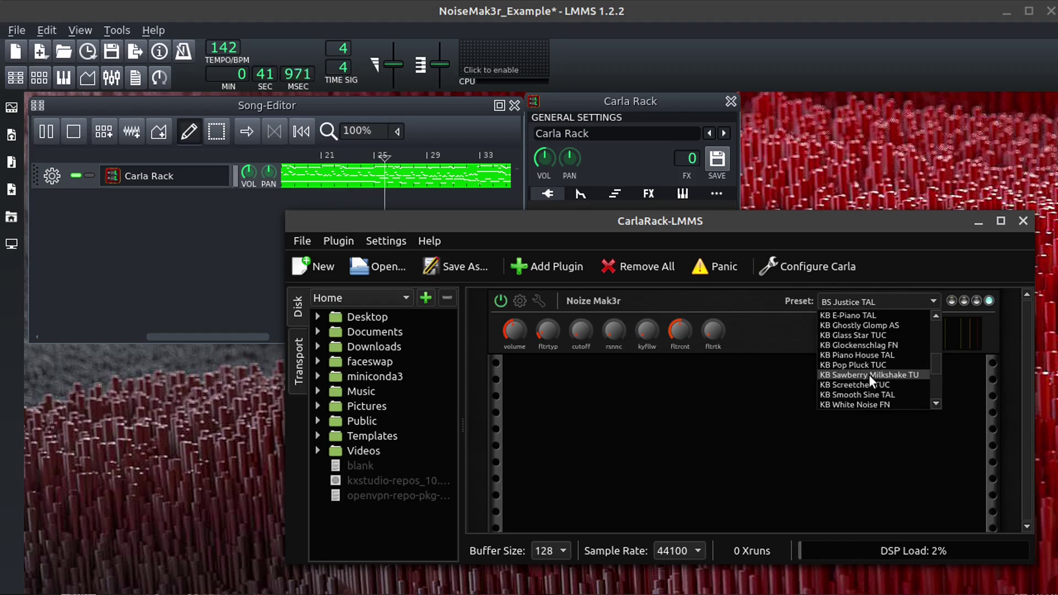
pyautogui.click(868, 375)
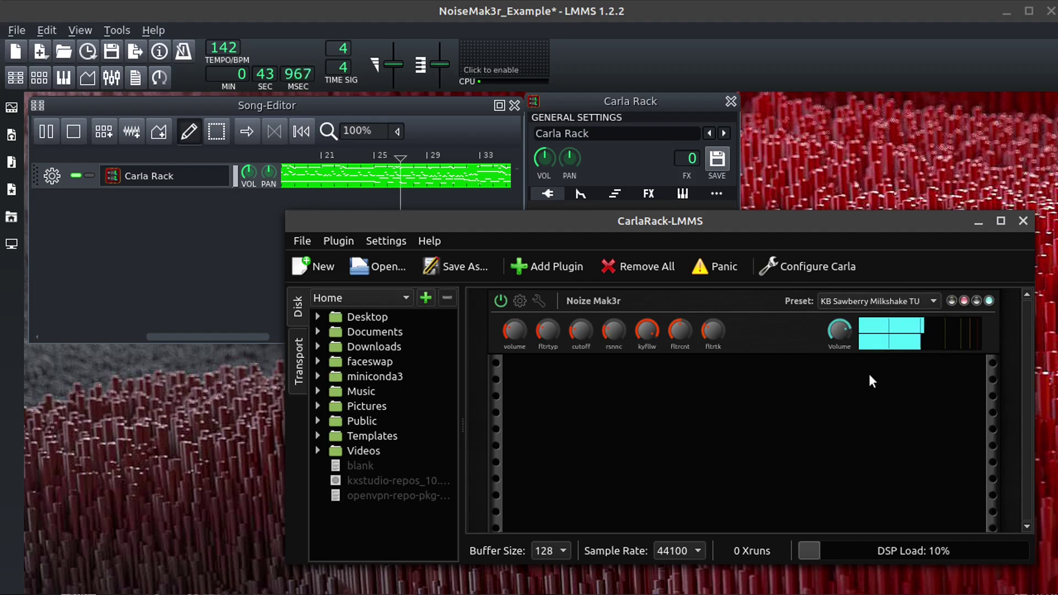
pyautogui.click(902, 297)
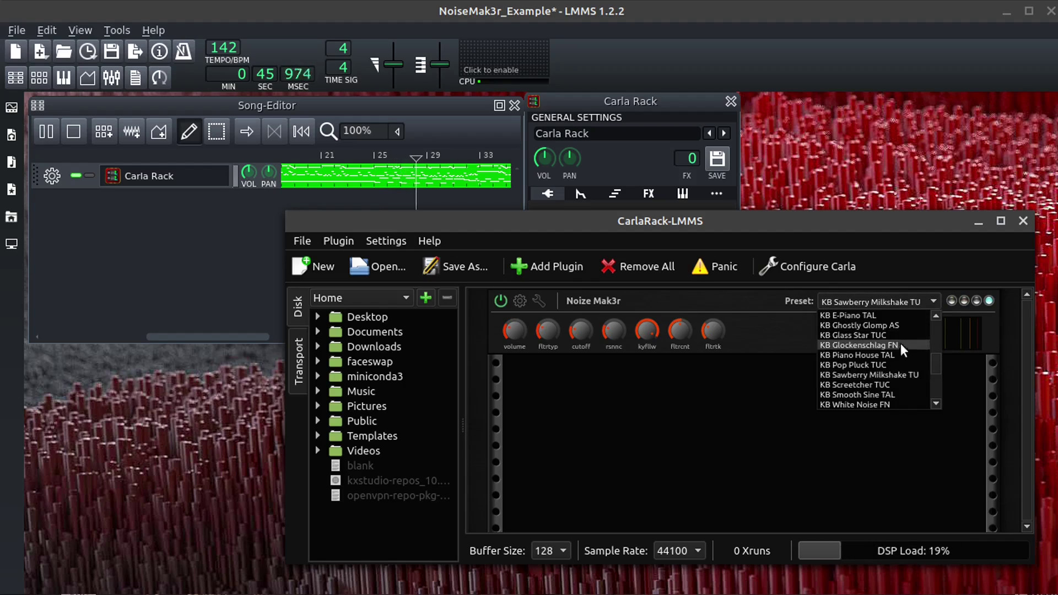
pyautogui.click(876, 394)
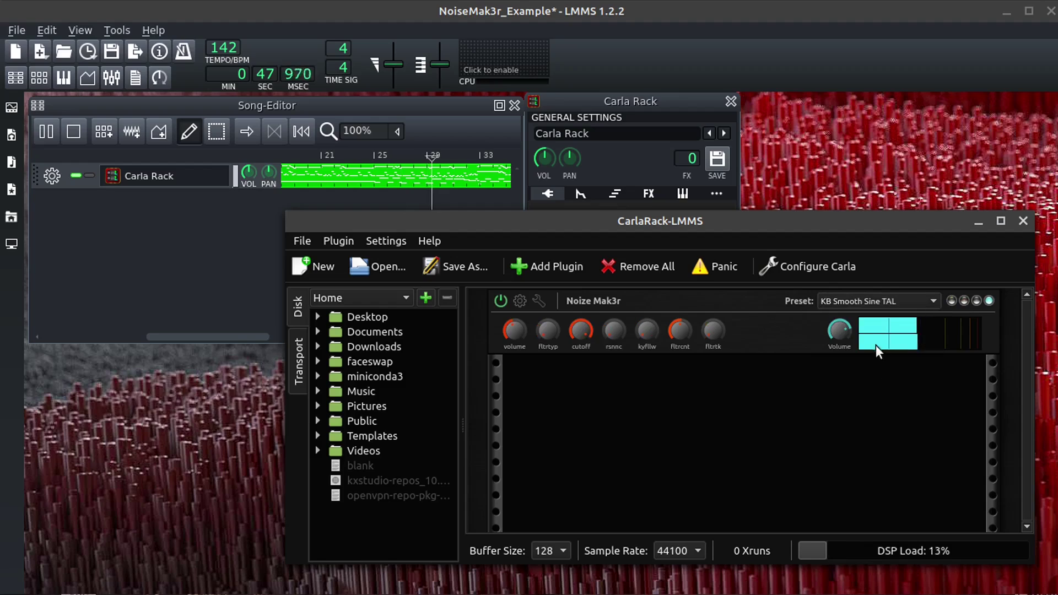
# Scroll further down the preset list and load LD Metal Wahuuu TAL
pyautogui.click(857, 300)
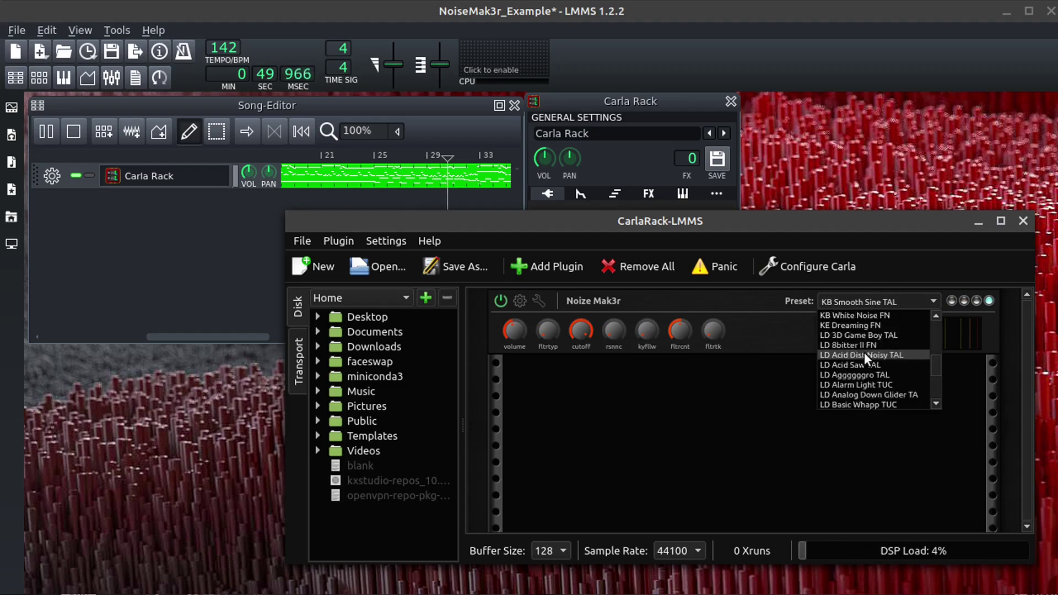
pyautogui.scroll(-1, 865, 353)
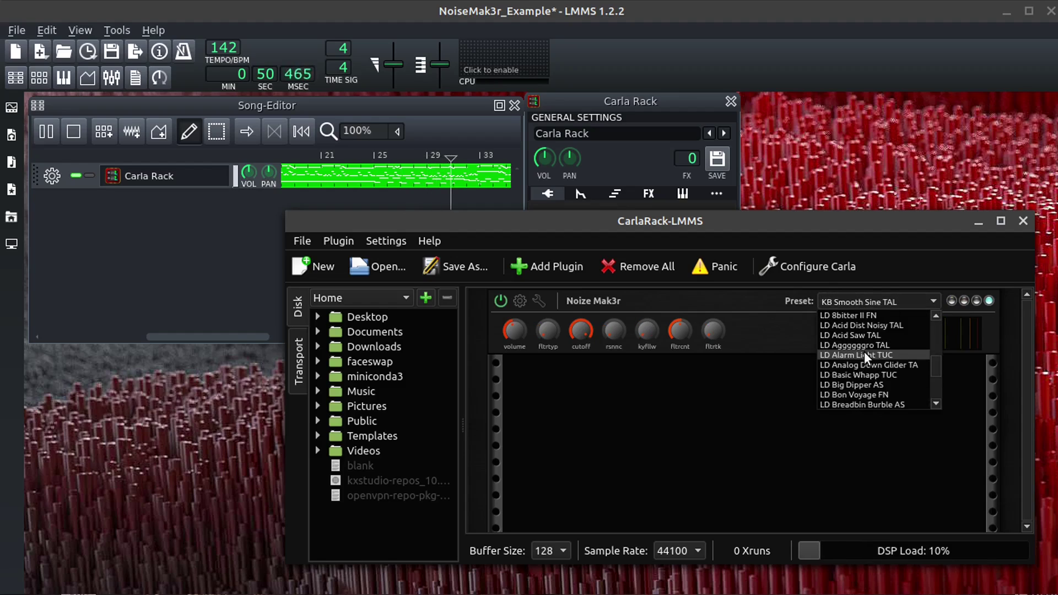
pyautogui.click(855, 299)
pyautogui.scroll(-6, 866, 341)
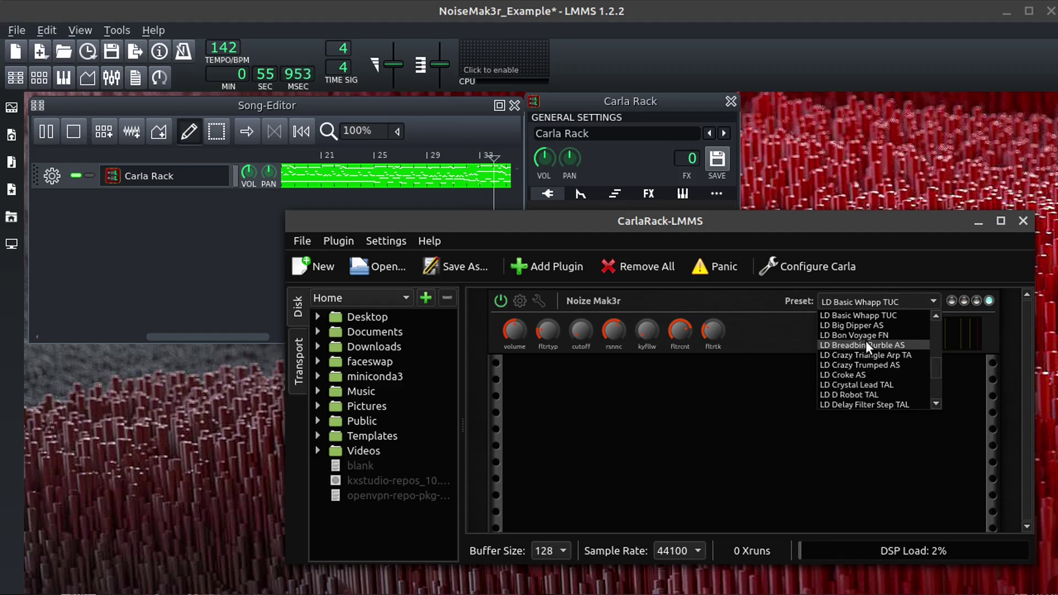
pyautogui.scroll(-6, 868, 346)
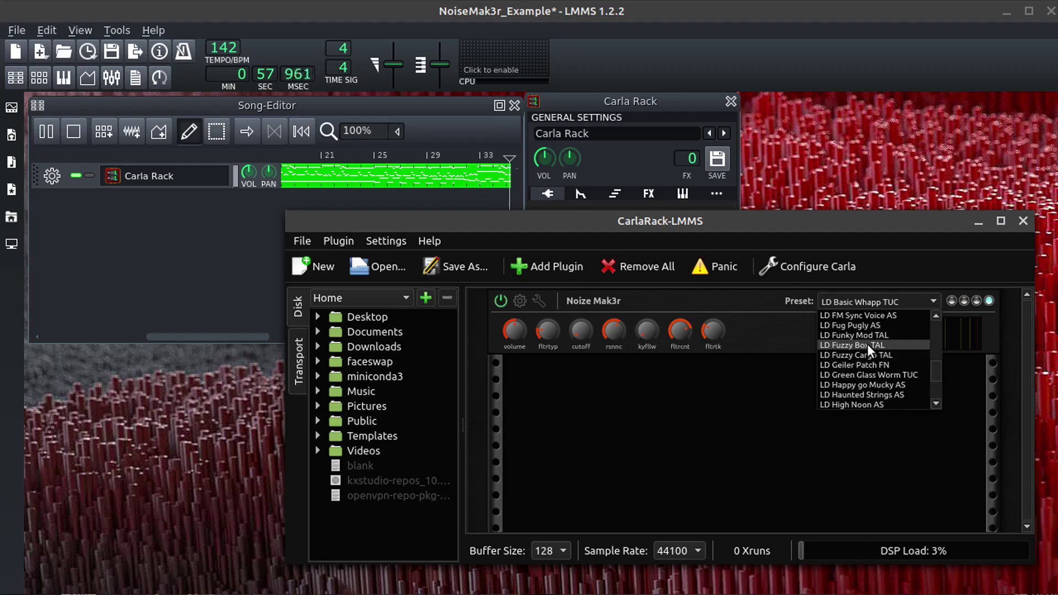
pyautogui.scroll(-4, 869, 353)
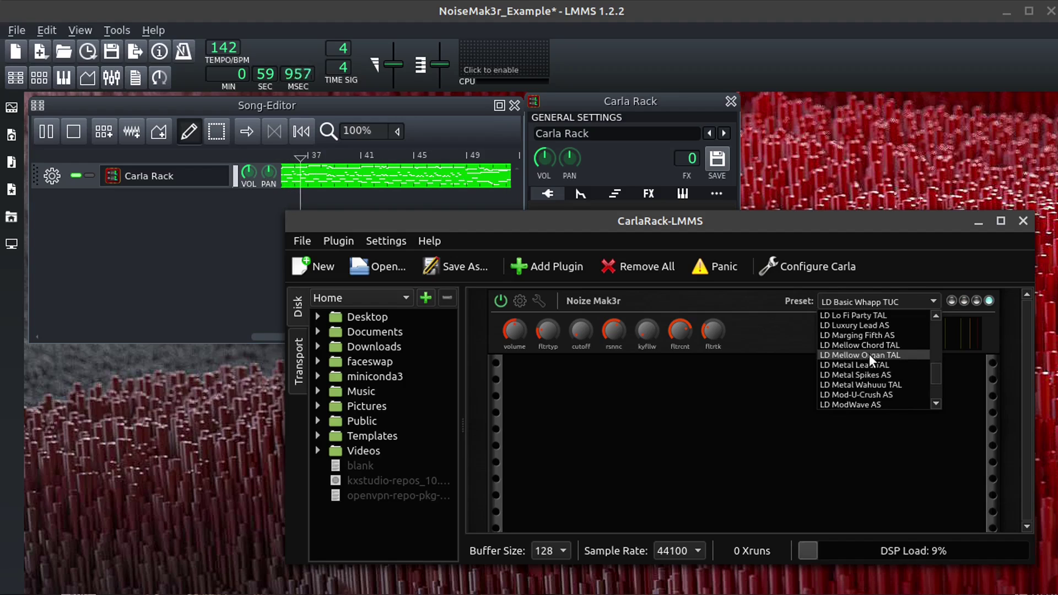
pyautogui.click(869, 358)
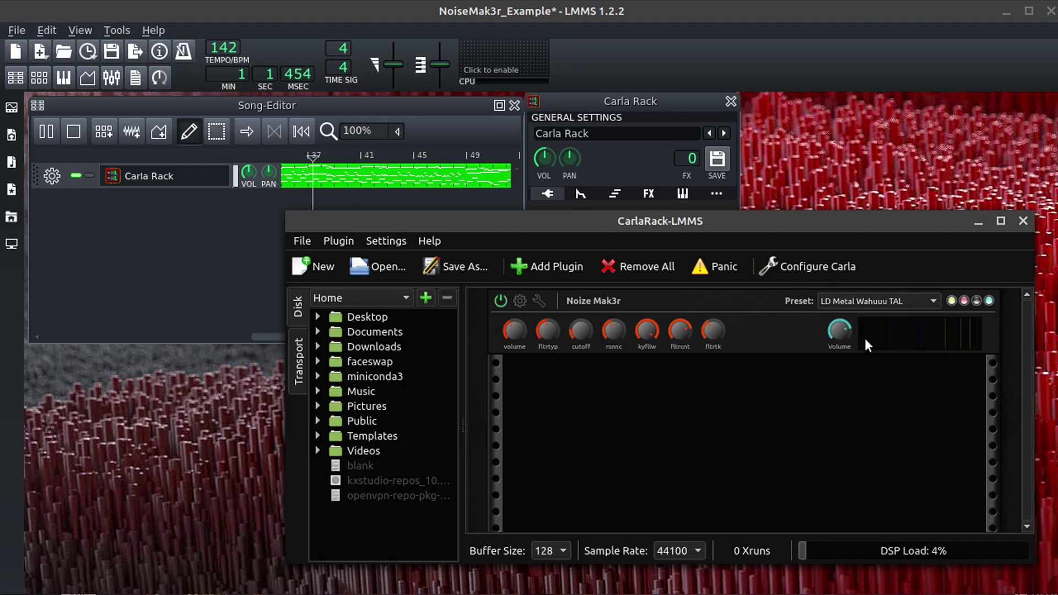
# Audition the LD Ringing Lead TAL and LD Thin Lead TAL presets
pyautogui.click(860, 302)
pyautogui.scroll(-5, 863, 336)
pyautogui.scroll(-2, 865, 349)
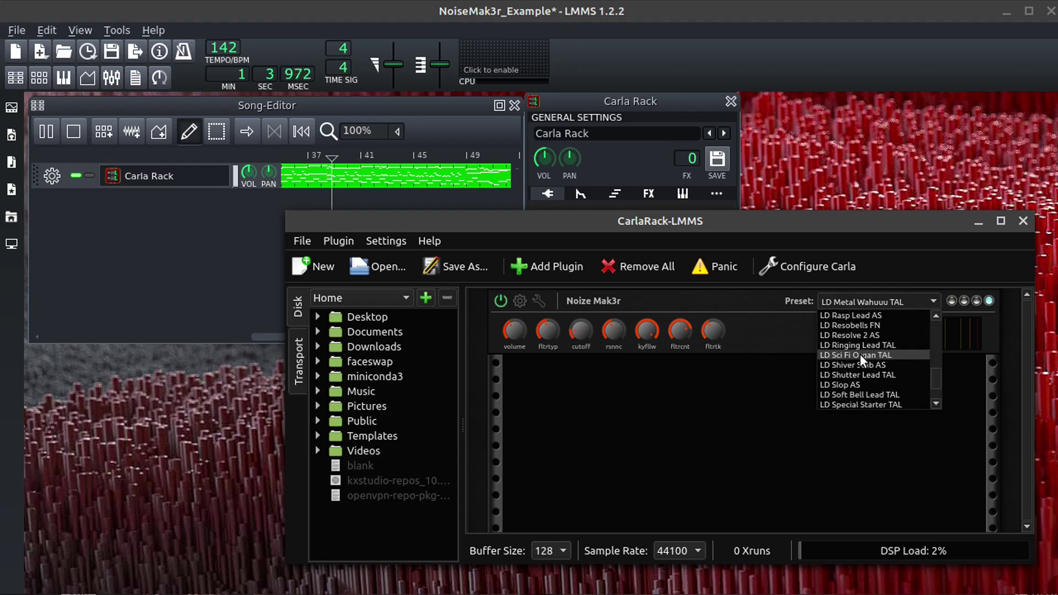
pyautogui.click(854, 341)
pyautogui.click(849, 299)
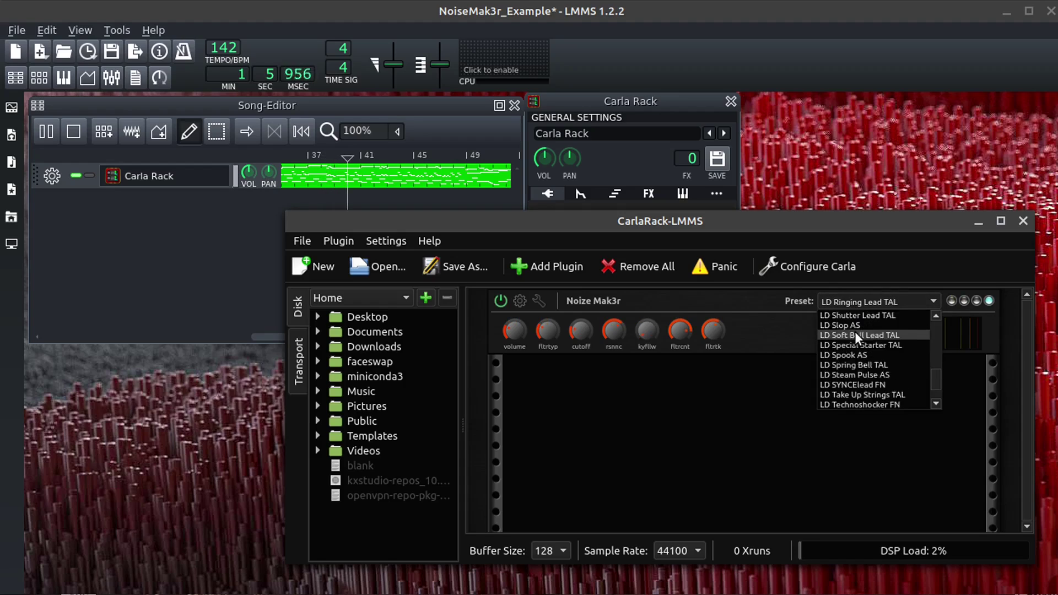
pyautogui.scroll(-3, 856, 332)
pyautogui.click(859, 370)
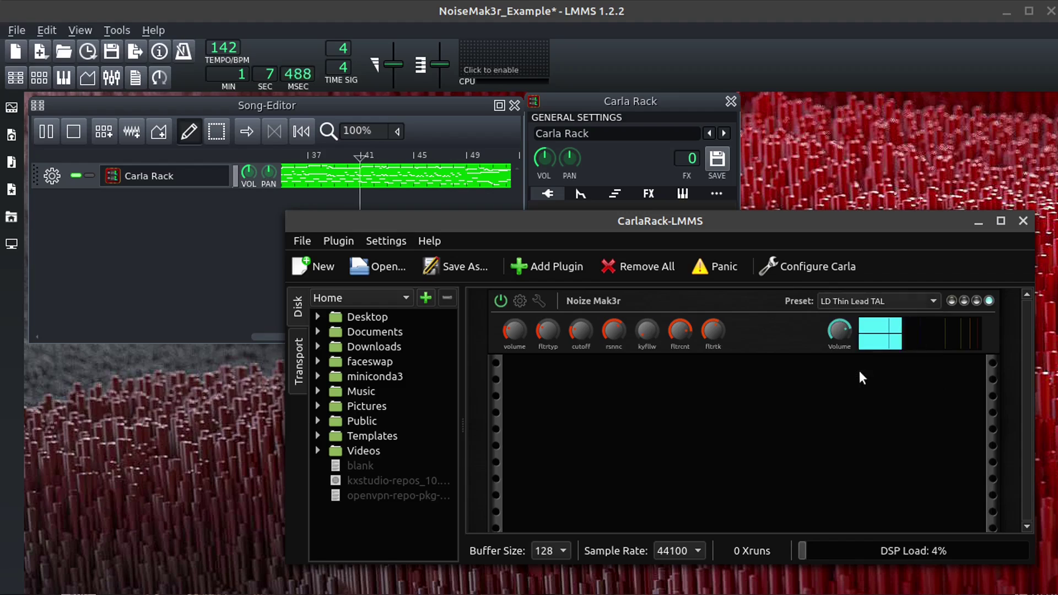
# Load PD Bionic Pad TAL, then PD Spooky Organ TAL, show the synth interface and stop playback
pyautogui.click(855, 300)
pyautogui.scroll(-3, 863, 348)
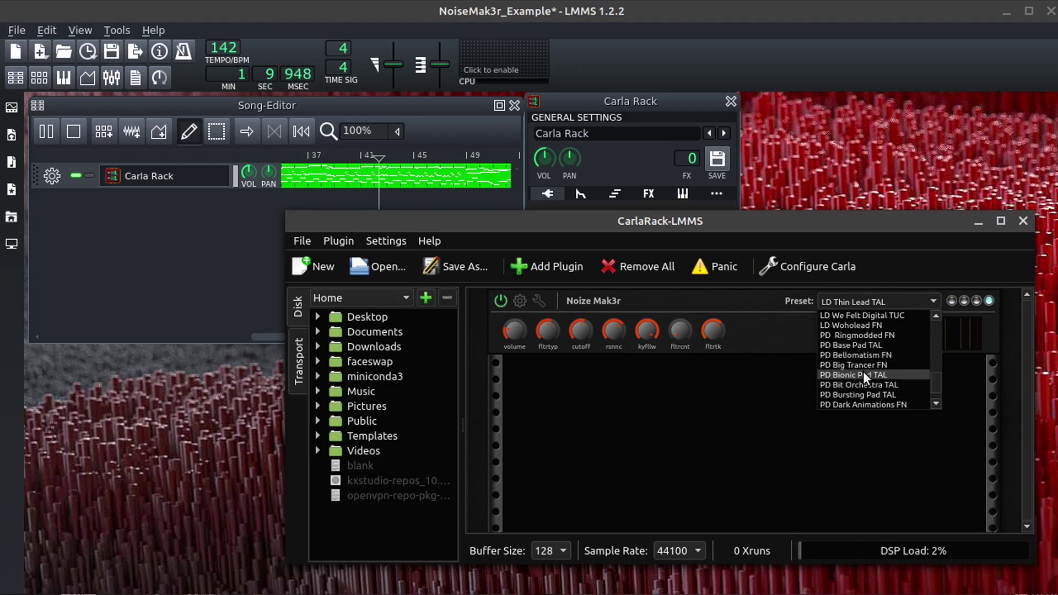
pyautogui.click(864, 375)
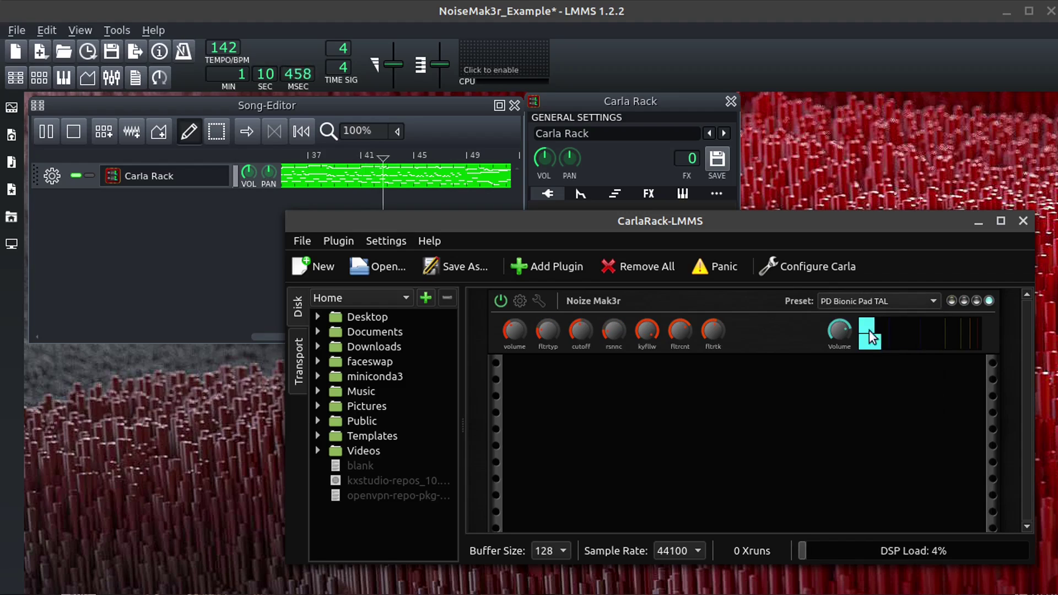
pyautogui.click(868, 302)
pyautogui.scroll(-3, 874, 332)
pyautogui.scroll(-1, 854, 373)
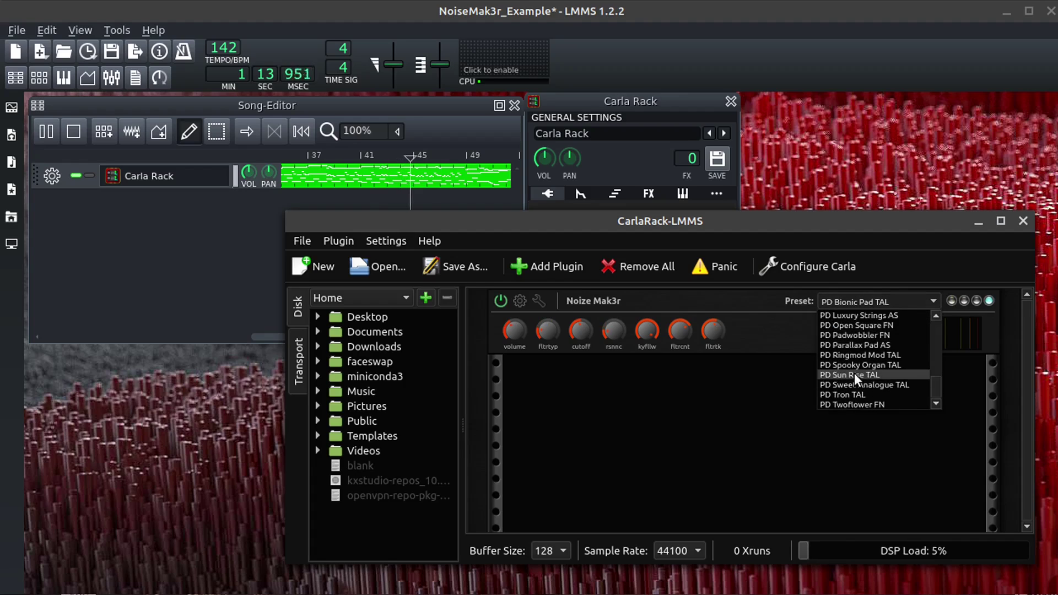
pyautogui.click(851, 364)
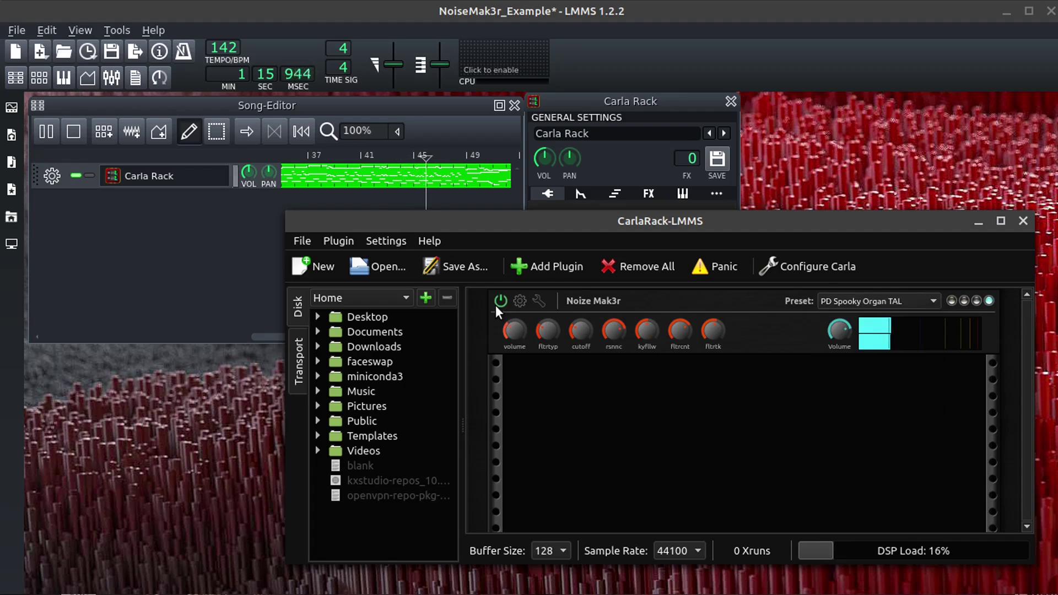
pyautogui.click(519, 299)
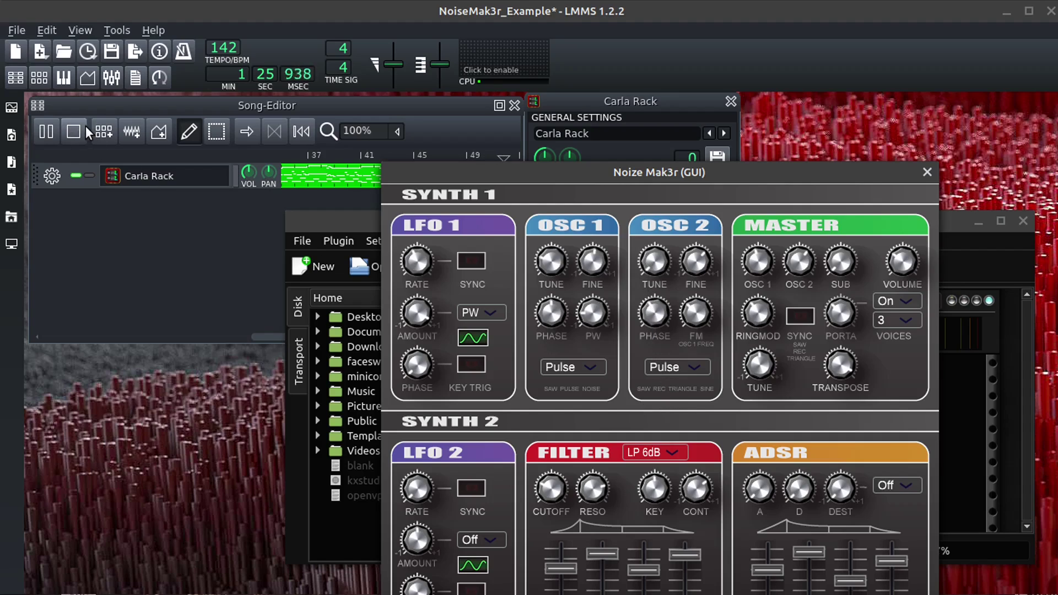
pyautogui.click(73, 133)
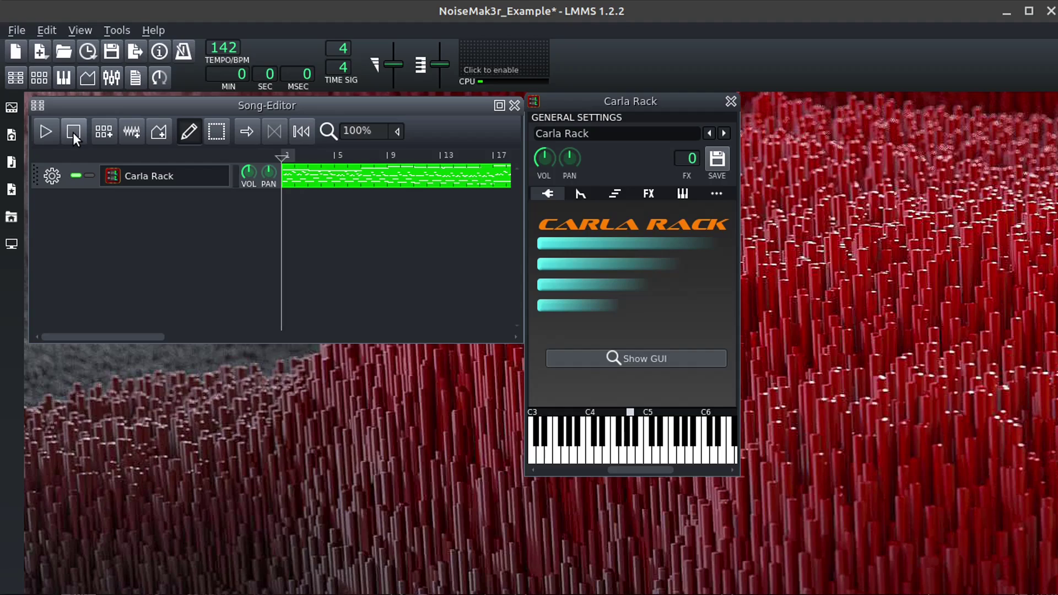